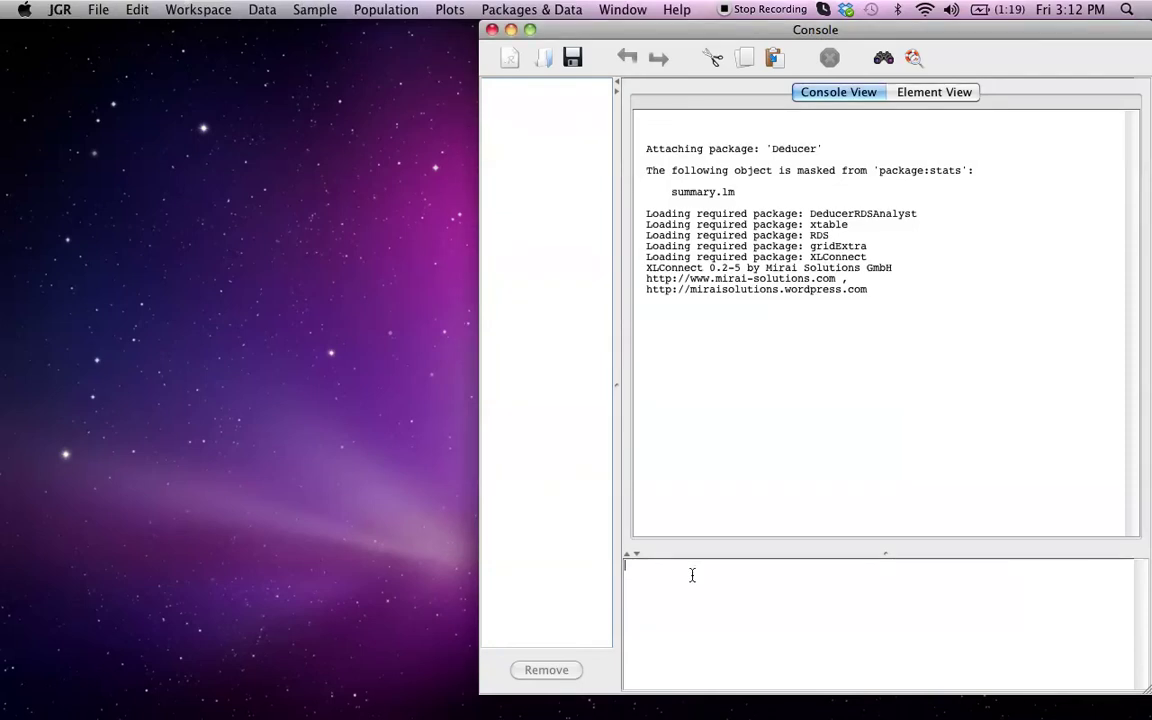
Load the fauxmadrona example dataset and run data(fauxmadrona) in the console.
left_click(496, 9)
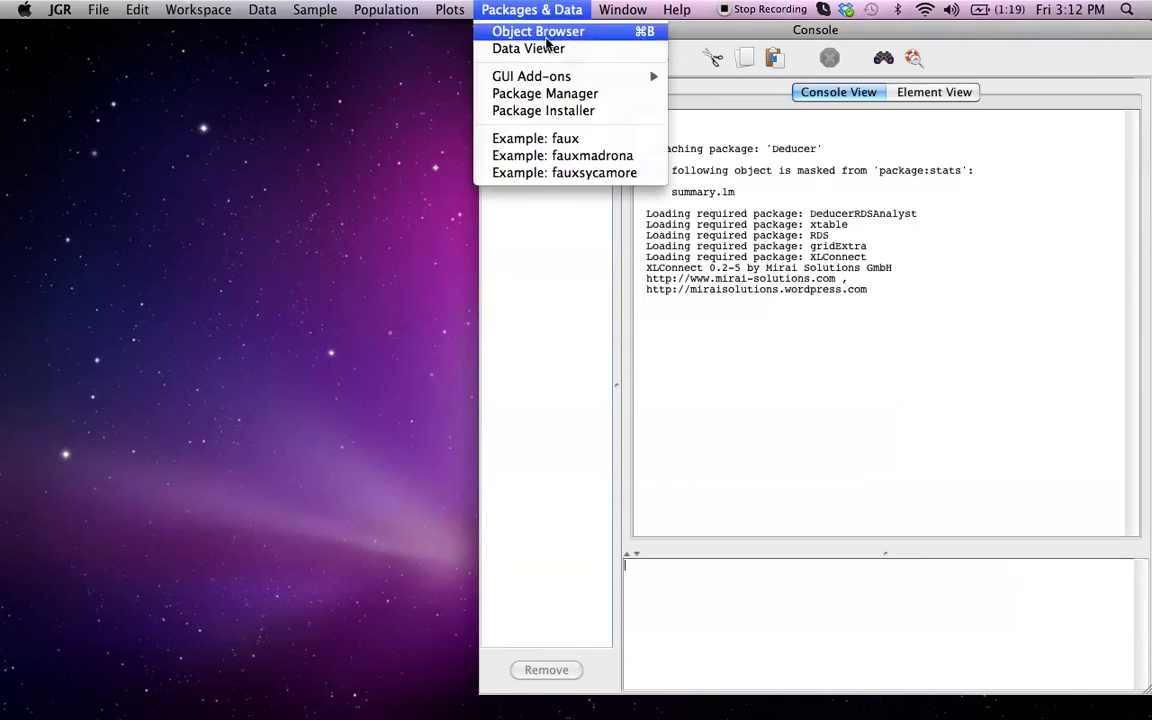
left_click(562, 156)
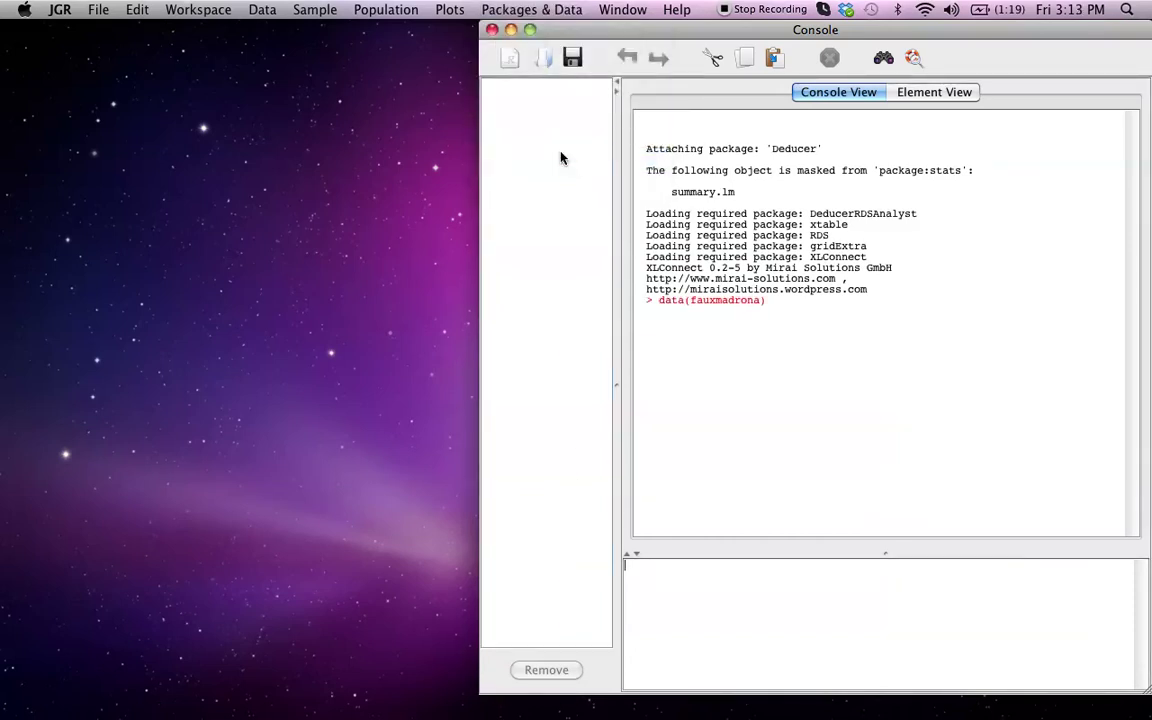
type("data(")
mouse_move(748, 716)
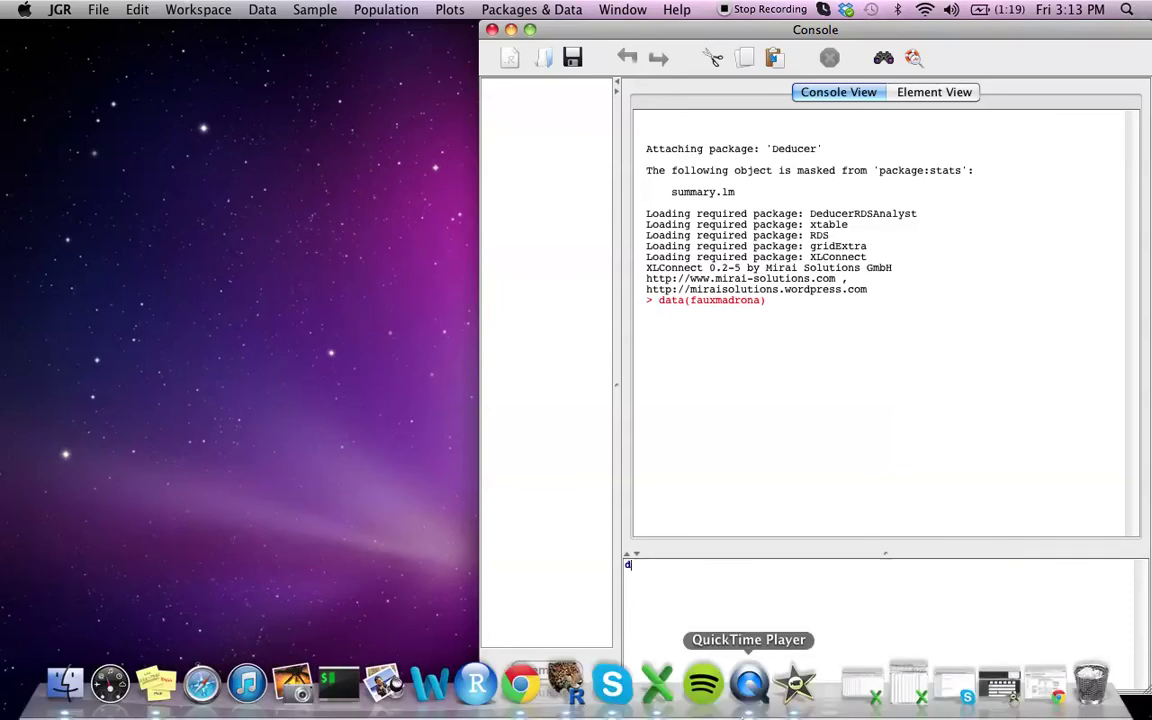
type("fa")
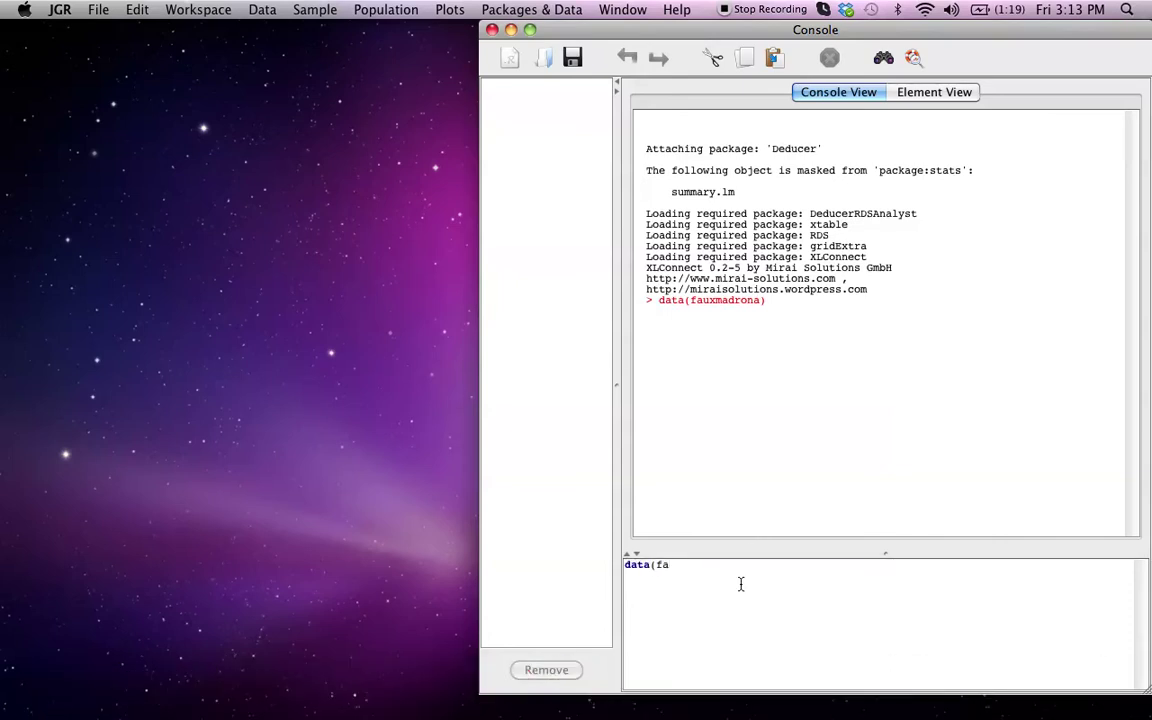
type("uxmadrona)")
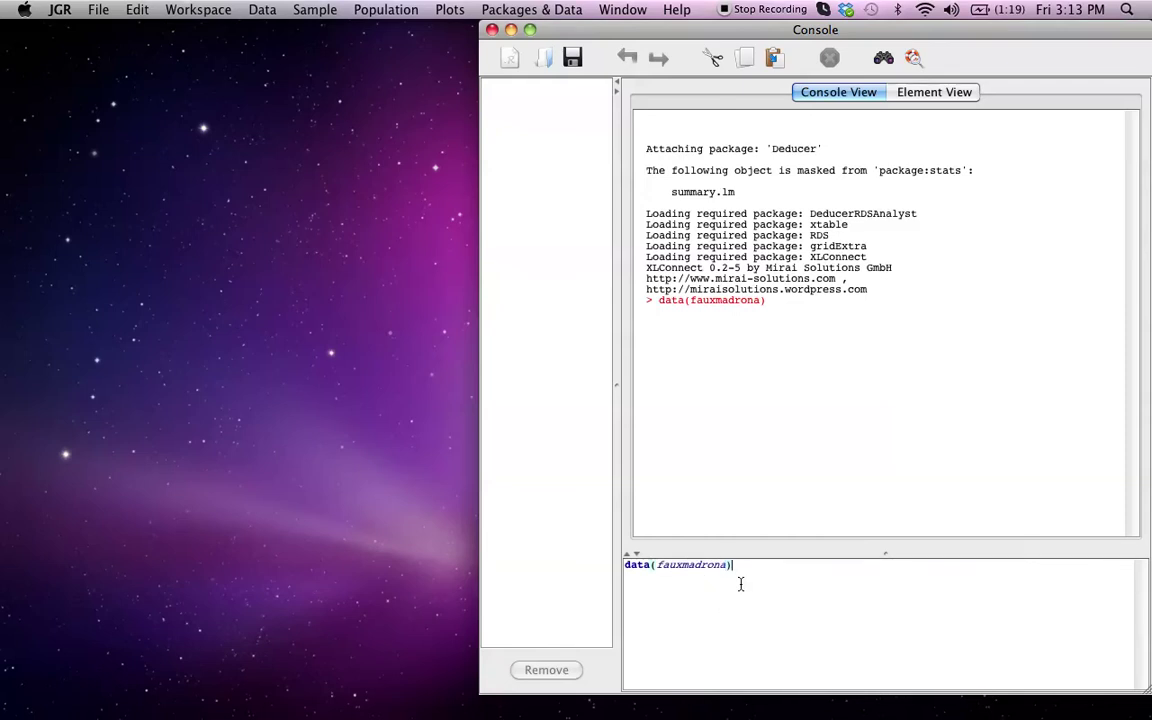
key("Return")
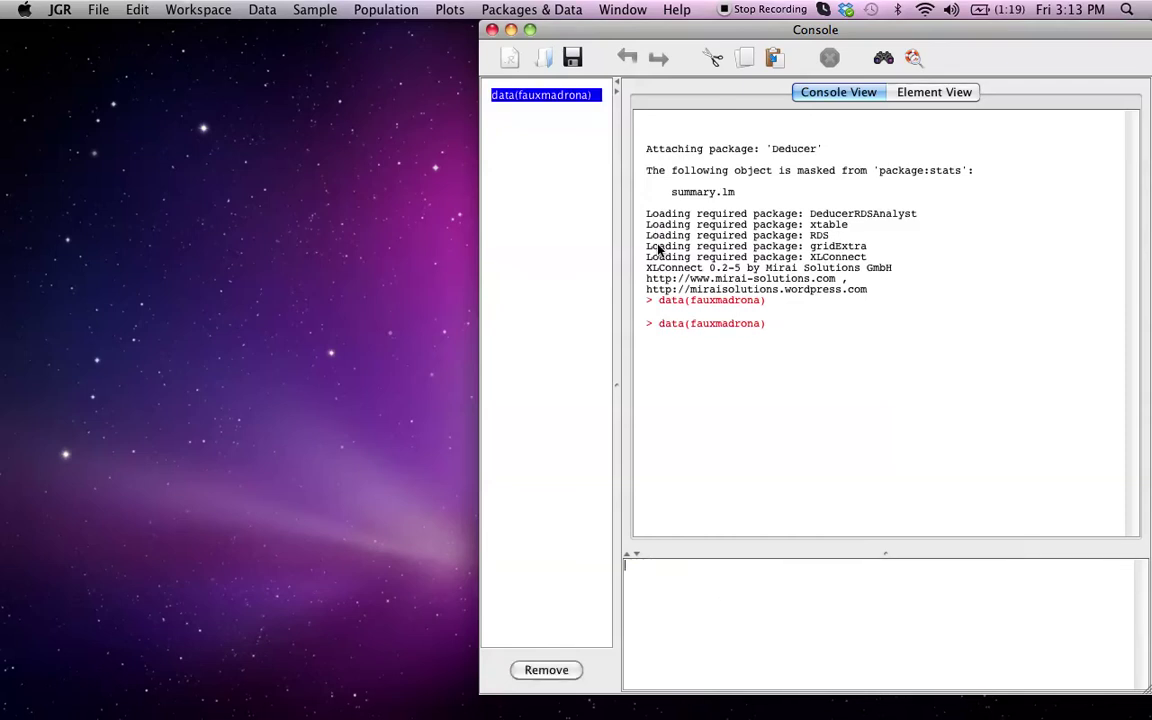
Open the Data Viewer on the fauxmadrona dataset and move its window clear of the console.
left_click(545, 14)
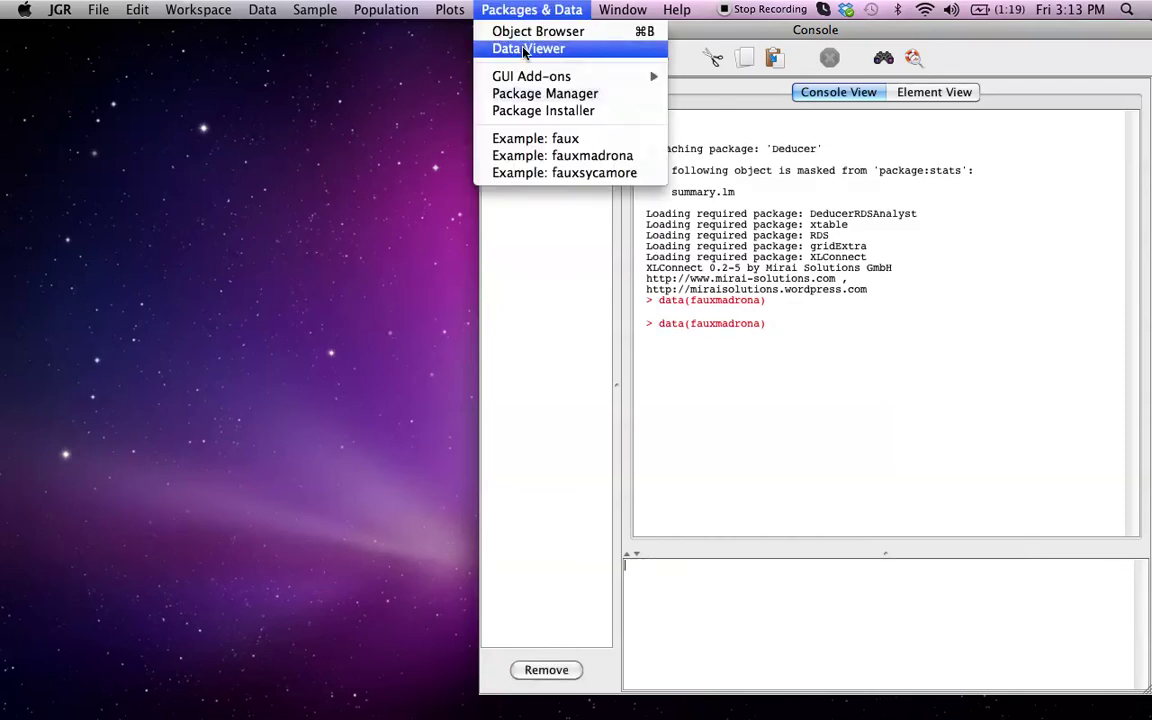
left_click(527, 49)
left_click_drag(494, 43, 355, 33)
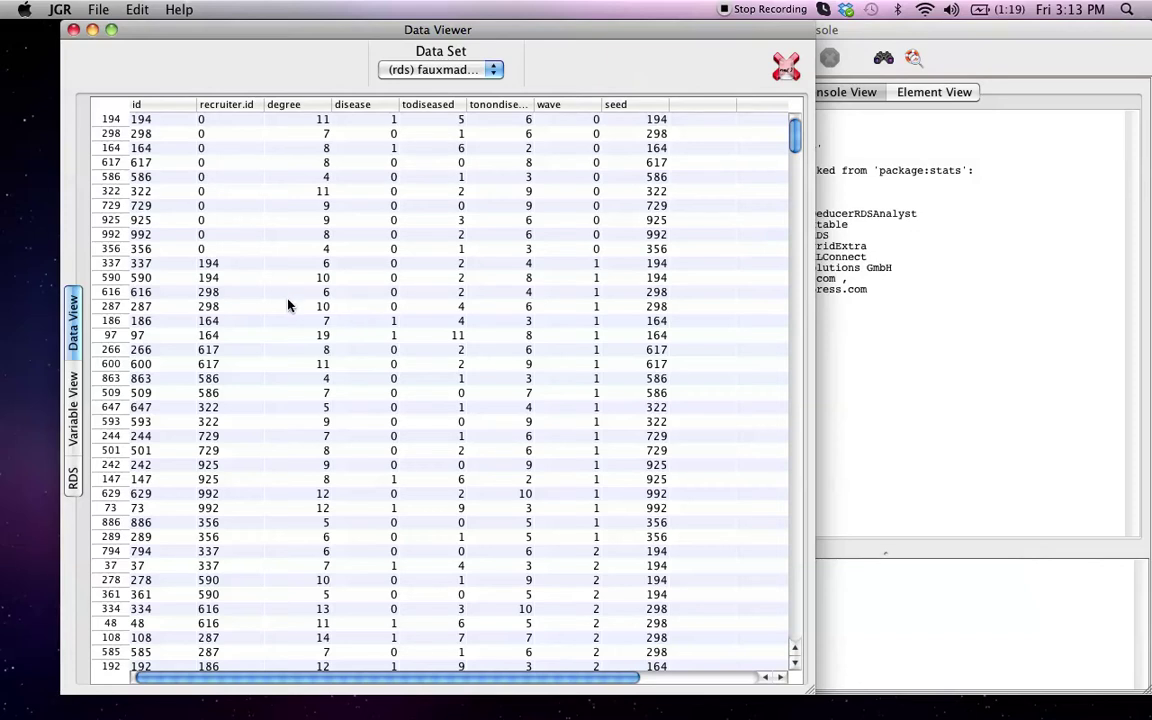
Examine the id, recruiter.id, degree and wave entries of the first seed row and the first recruited row.
left_click(158, 120)
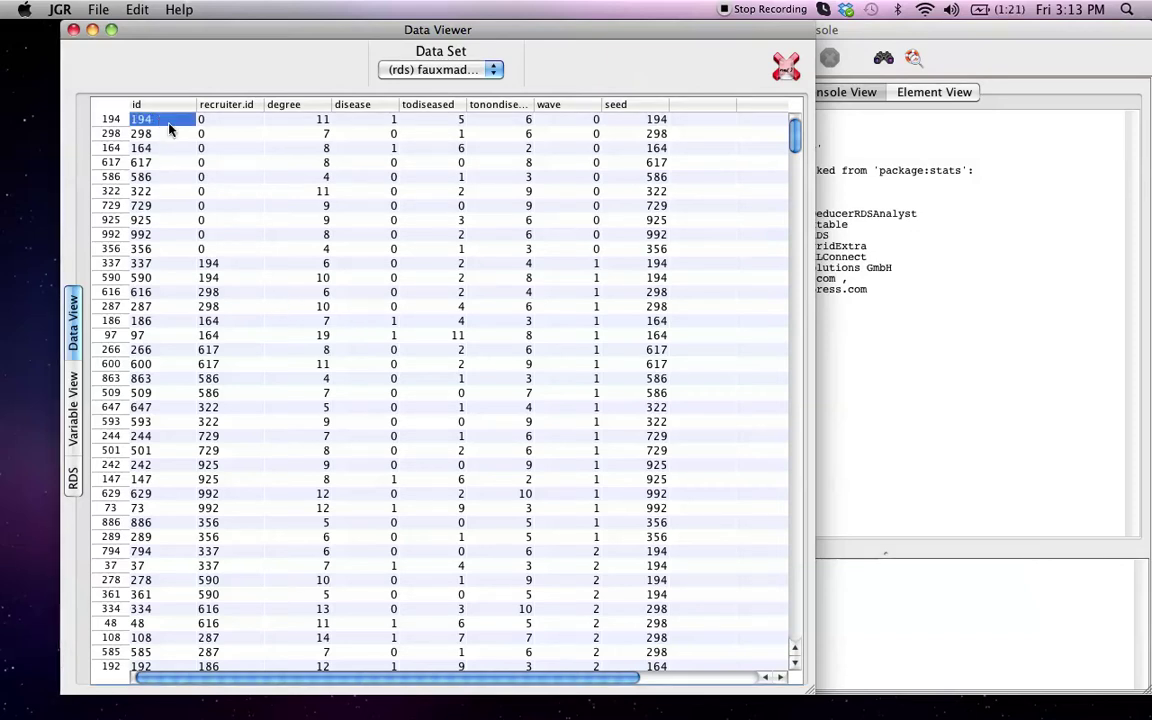
left_click(222, 124)
left_click(300, 121)
left_click(169, 123)
left_click(232, 122)
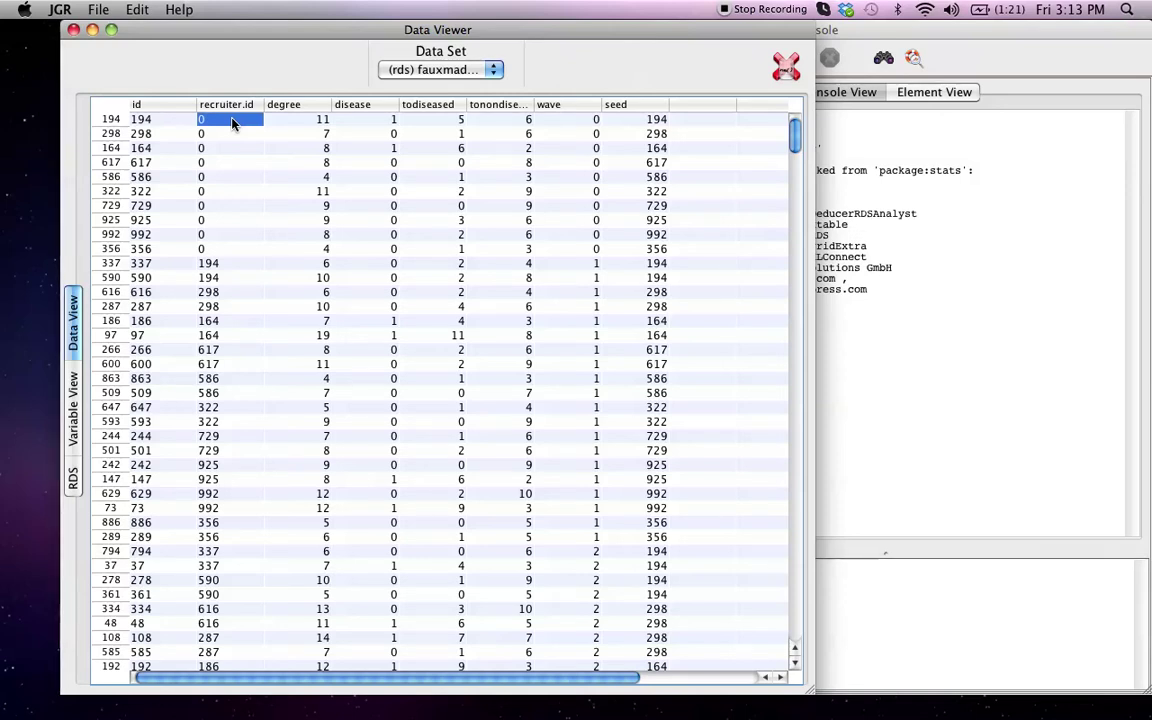
left_click(575, 120)
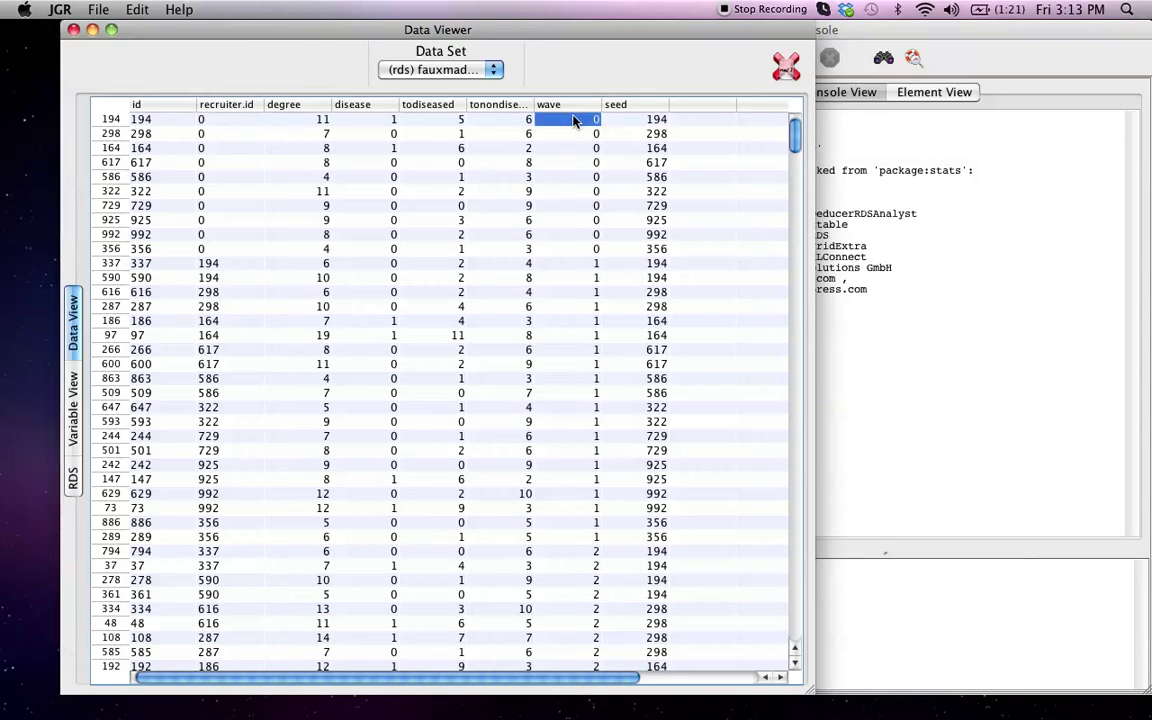
left_click(152, 263)
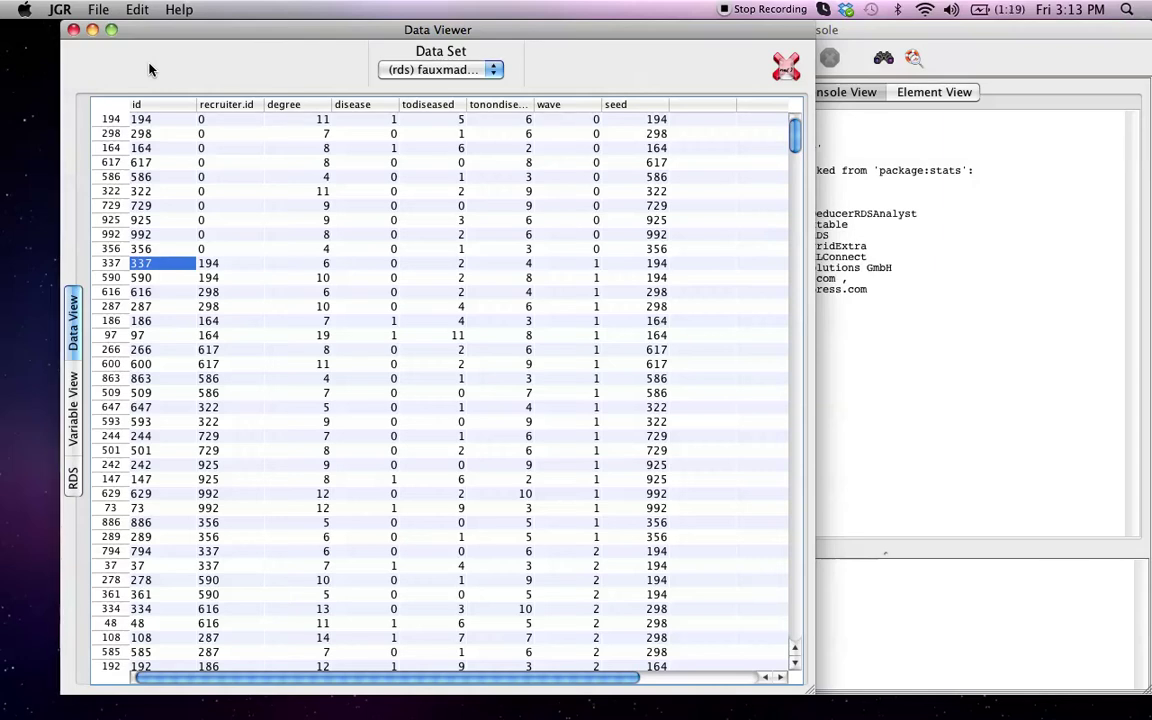
Set recruiter.id to NA for the ten wave 0 seed rows, from row 194 to row 356.
left_click(220, 118)
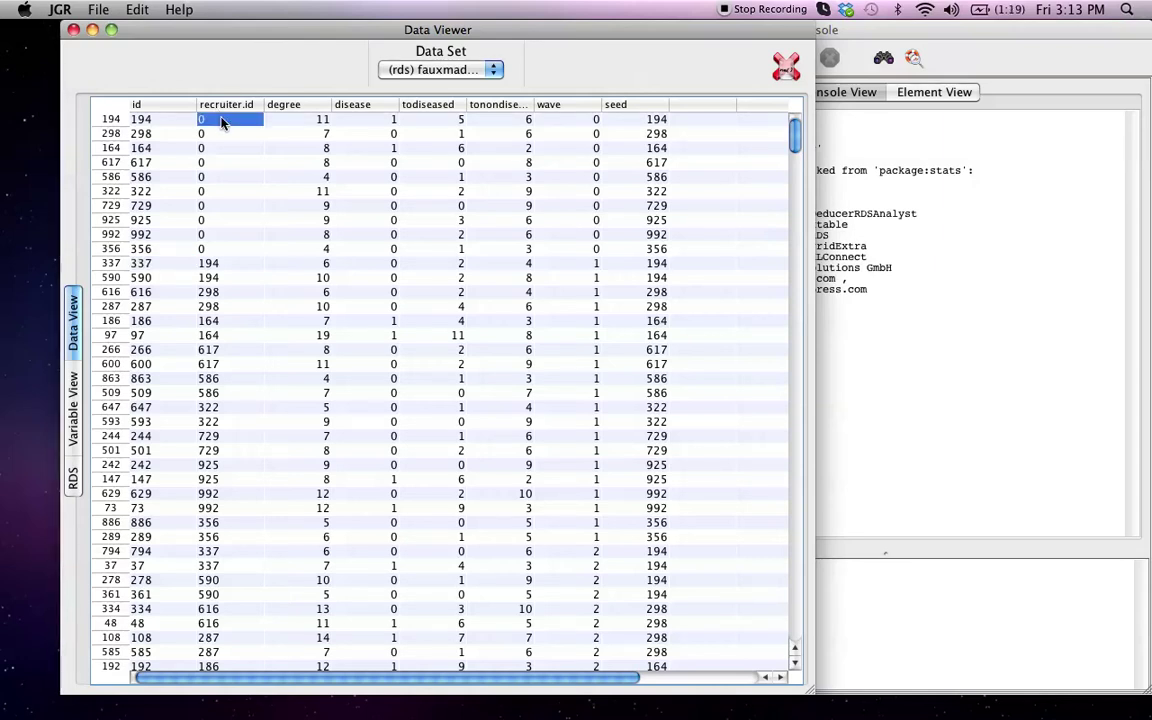
type("NA")
key("Return")
type("NA")
key("Return")
type("NA")
key("Return")
type("NA")
key("Return")
type("NA")
key("Return")
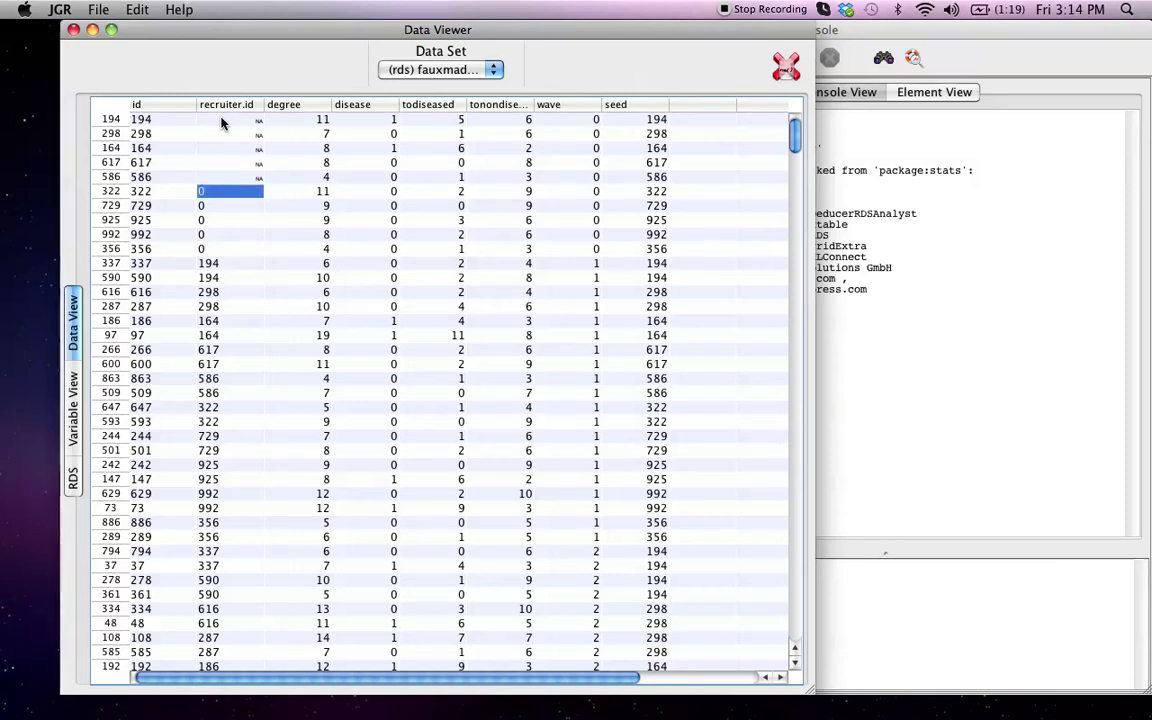
type("NA")
key("Return")
type("NA")
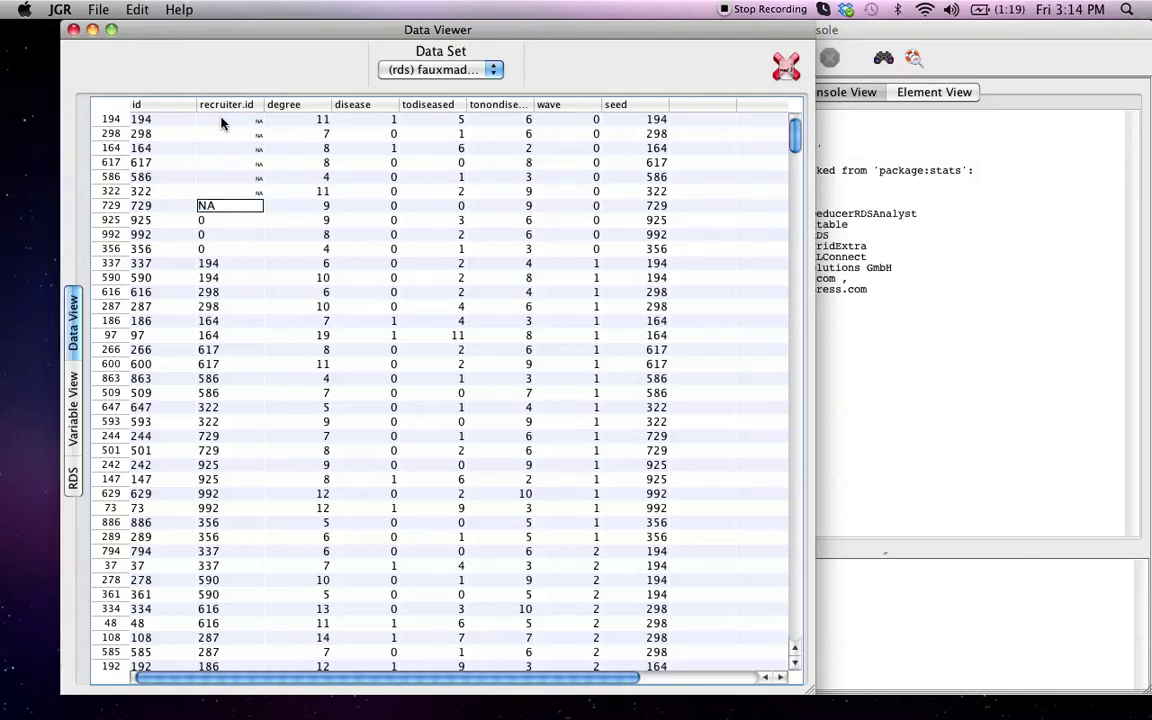
key("Return")
type("NA")
key("Return")
type("NA")
key("Return")
type("NA")
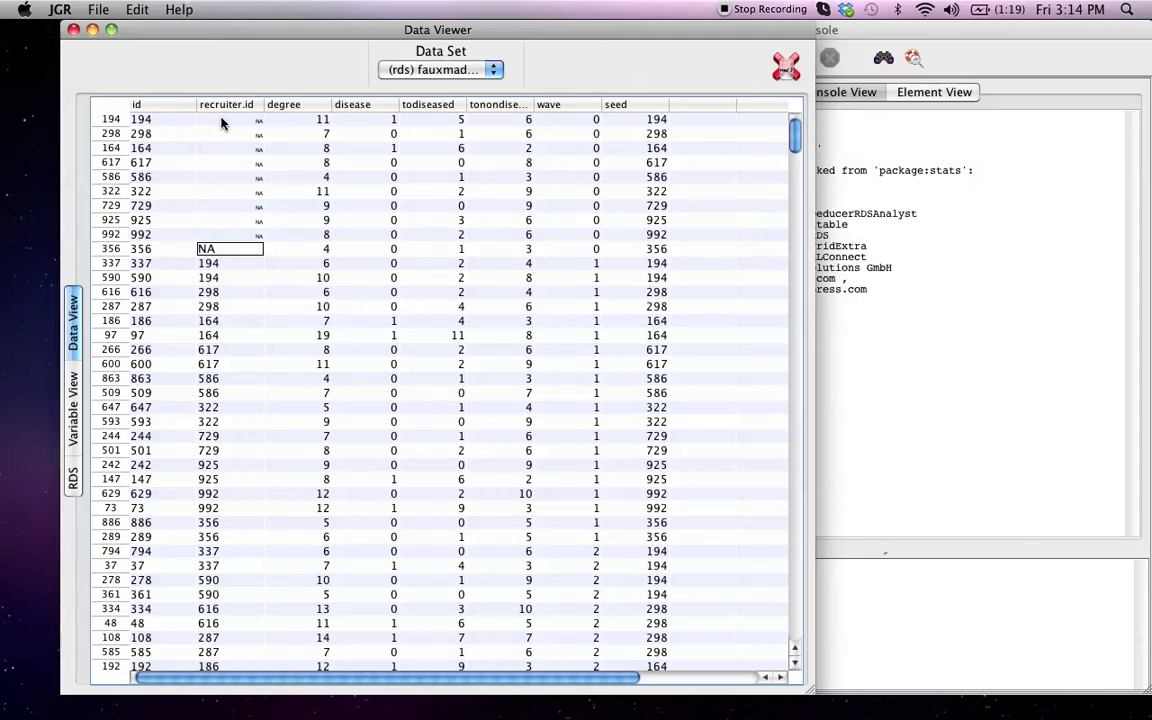
key("Return")
Review the id and recruiter.id entries of the seed rows in the data table.
left_click(238, 164)
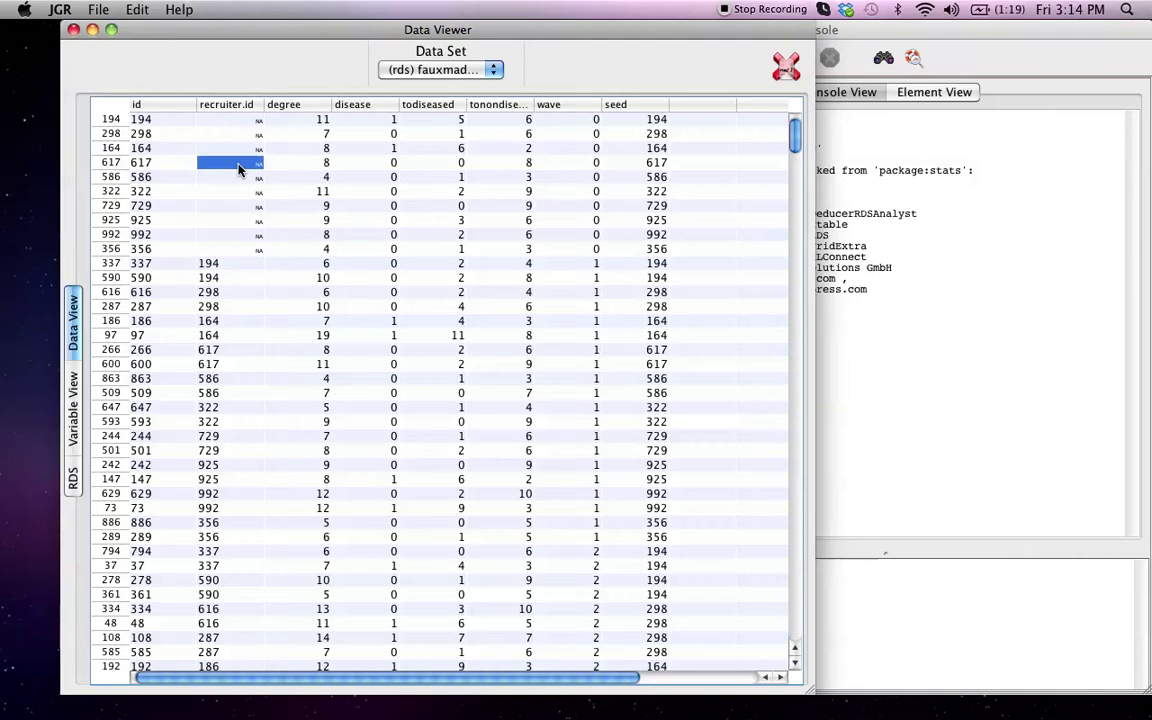
left_click(228, 120)
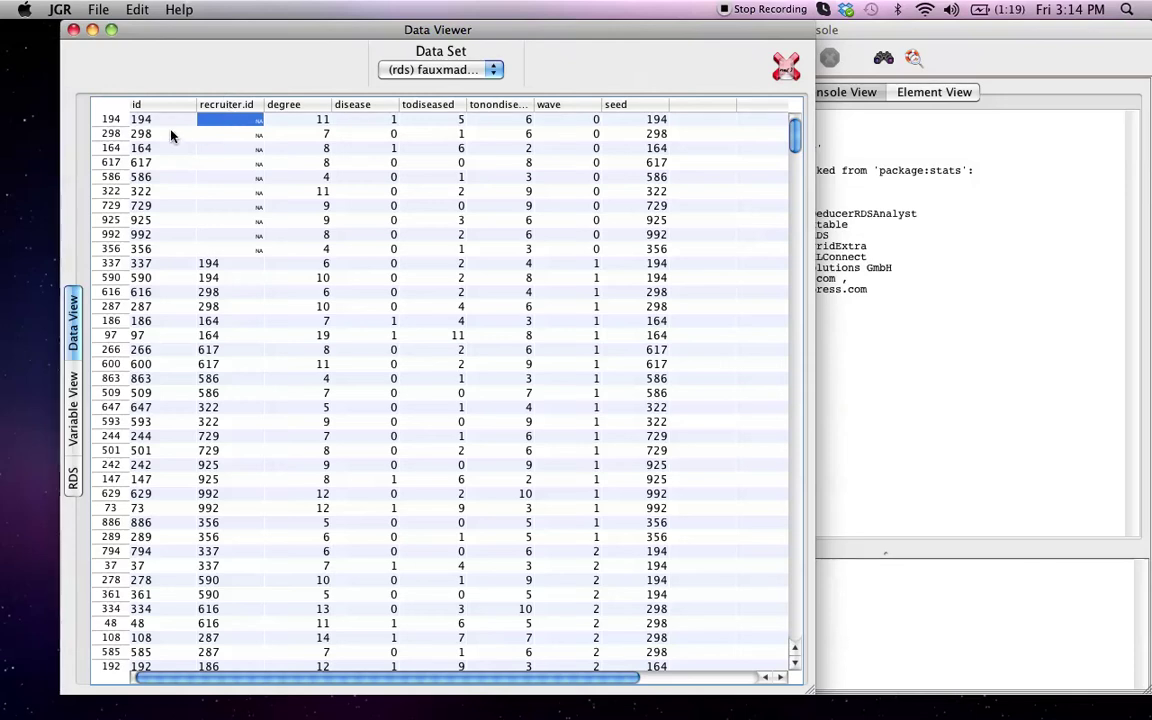
left_click(166, 125)
left_click(219, 123)
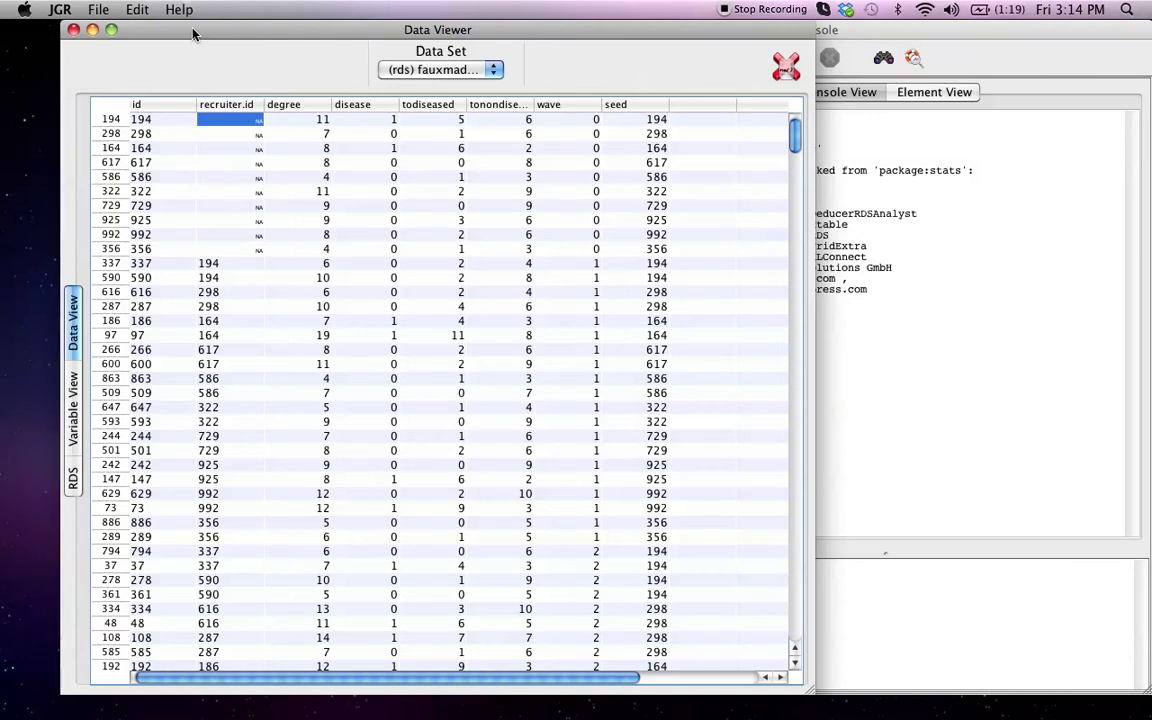
left_click_drag(185, 30, 402, 36)
left_click(431, 149)
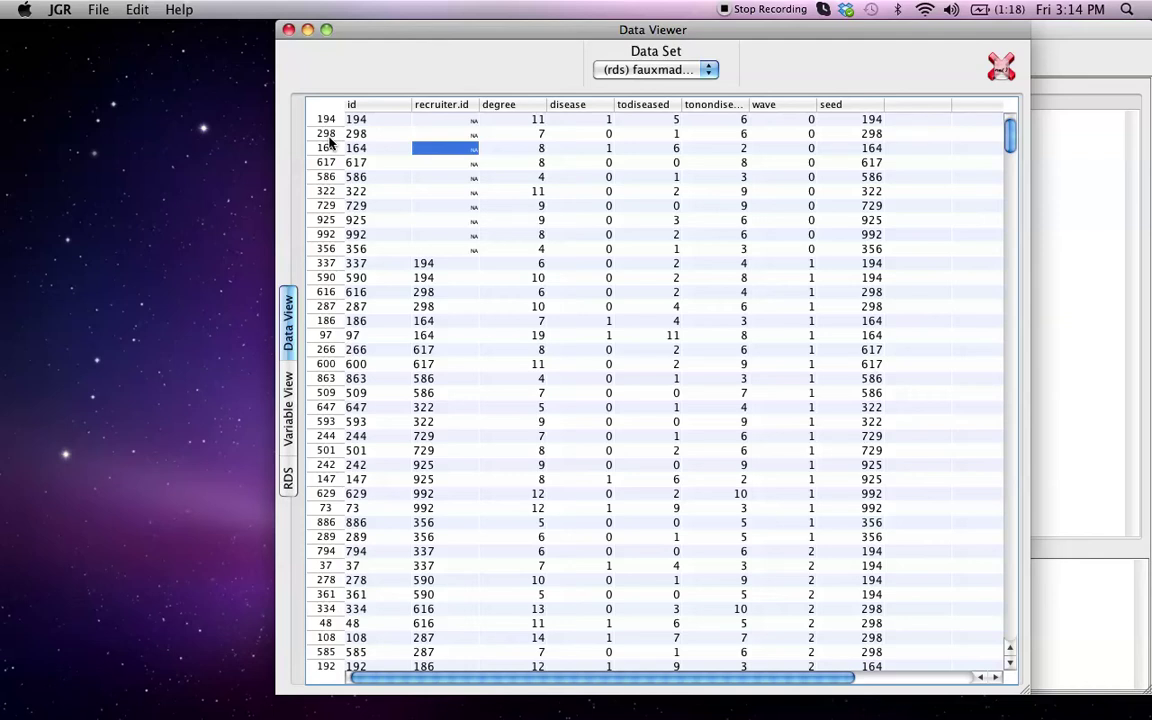
left_click(327, 134)
left_click_drag(397, 32, 179, 30)
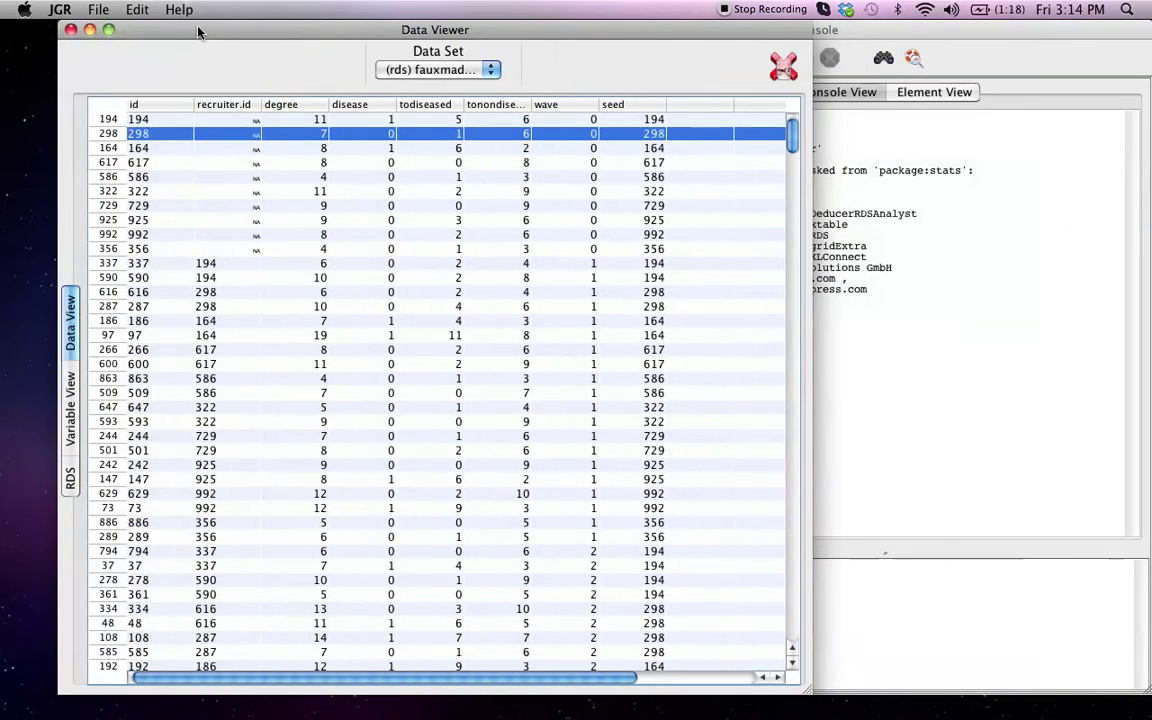
Open the Recode Variables dialog from the console and move it clear of the data table's recruiter.id column.
left_click(890, 322)
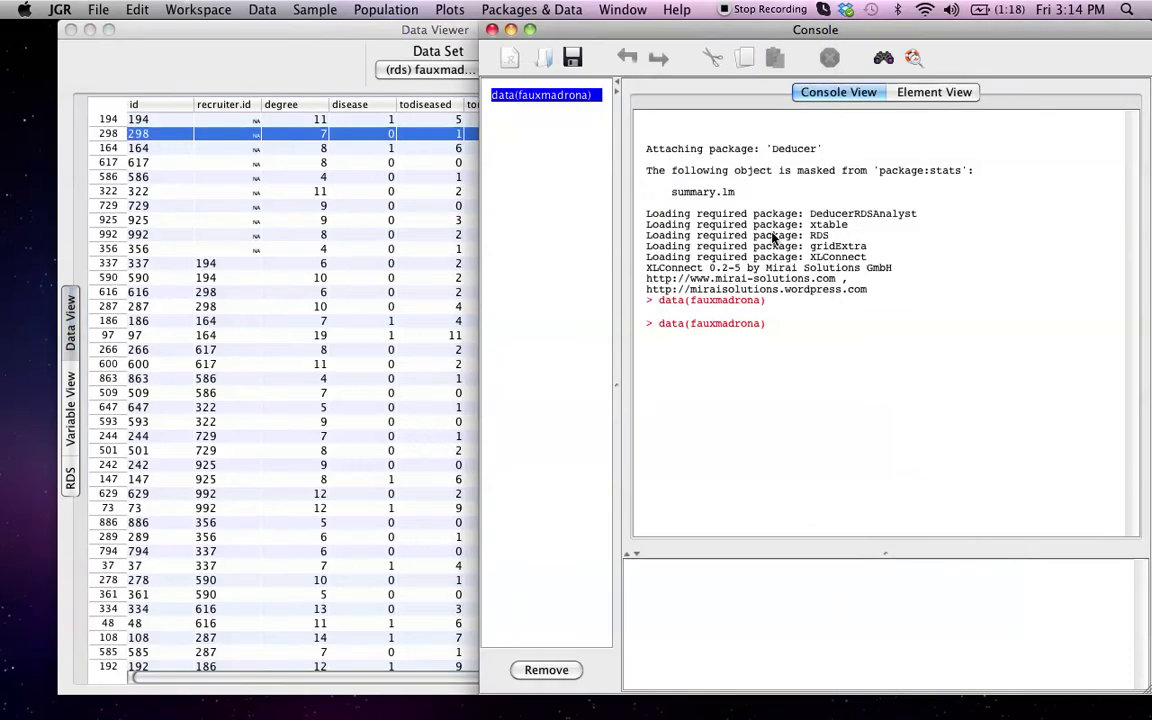
left_click(262, 9)
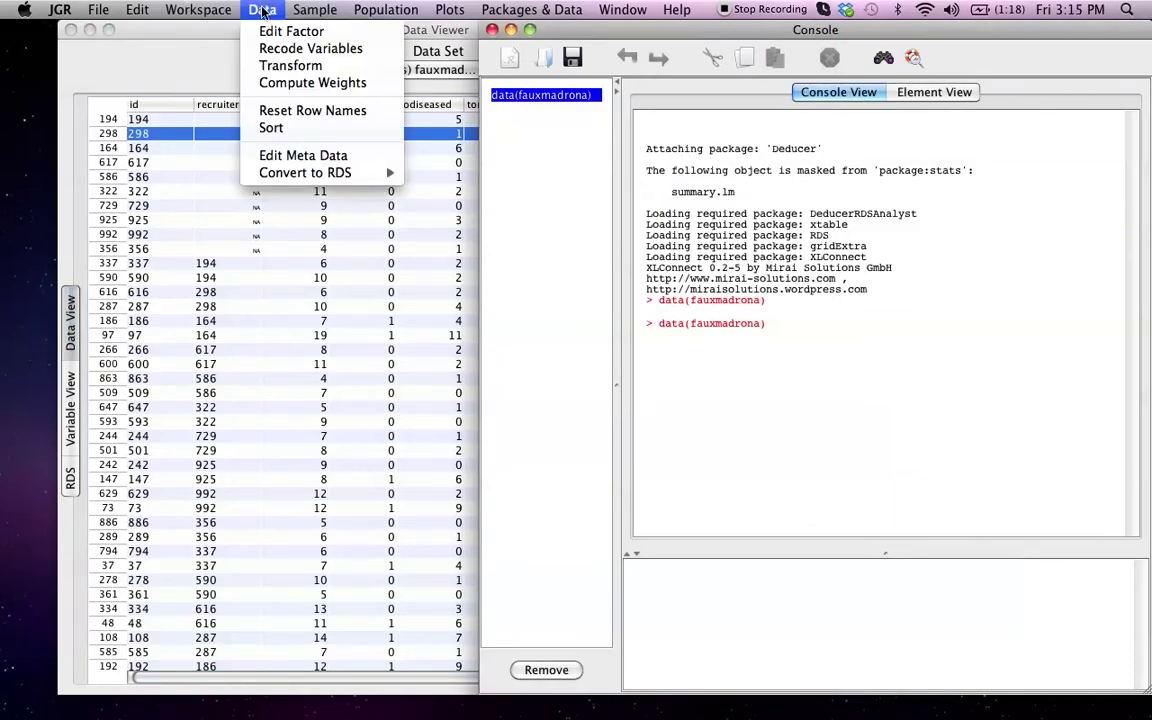
left_click(278, 49)
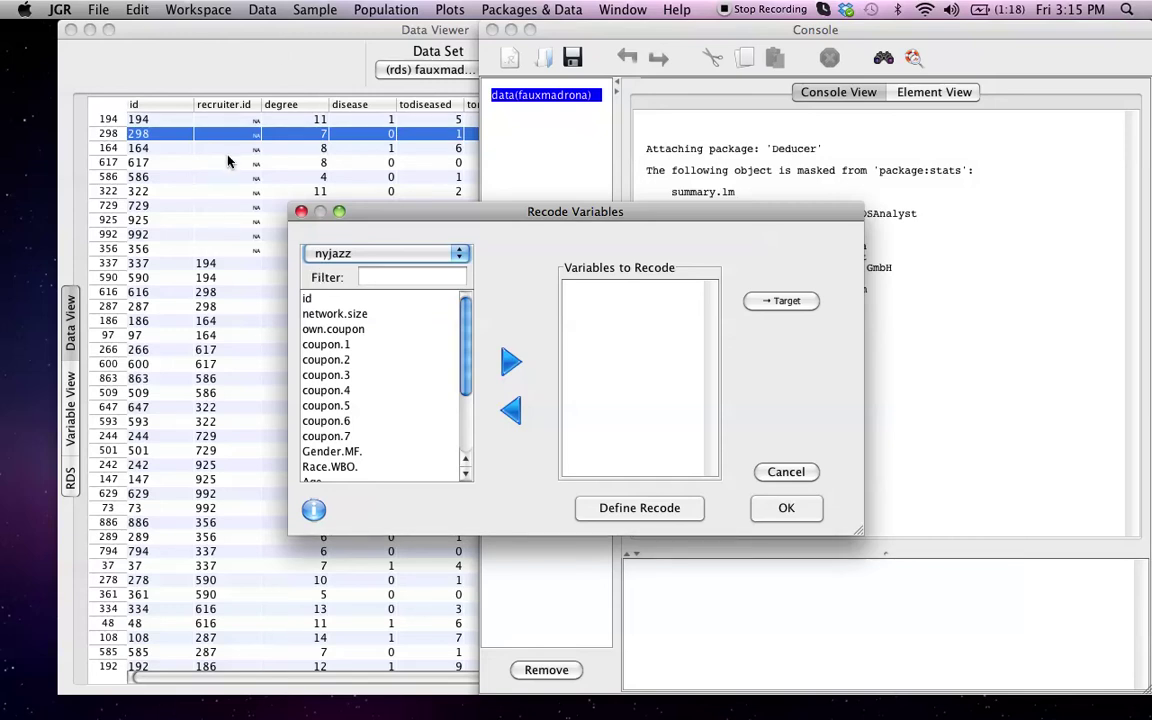
left_click_drag(430, 211, 727, 84)
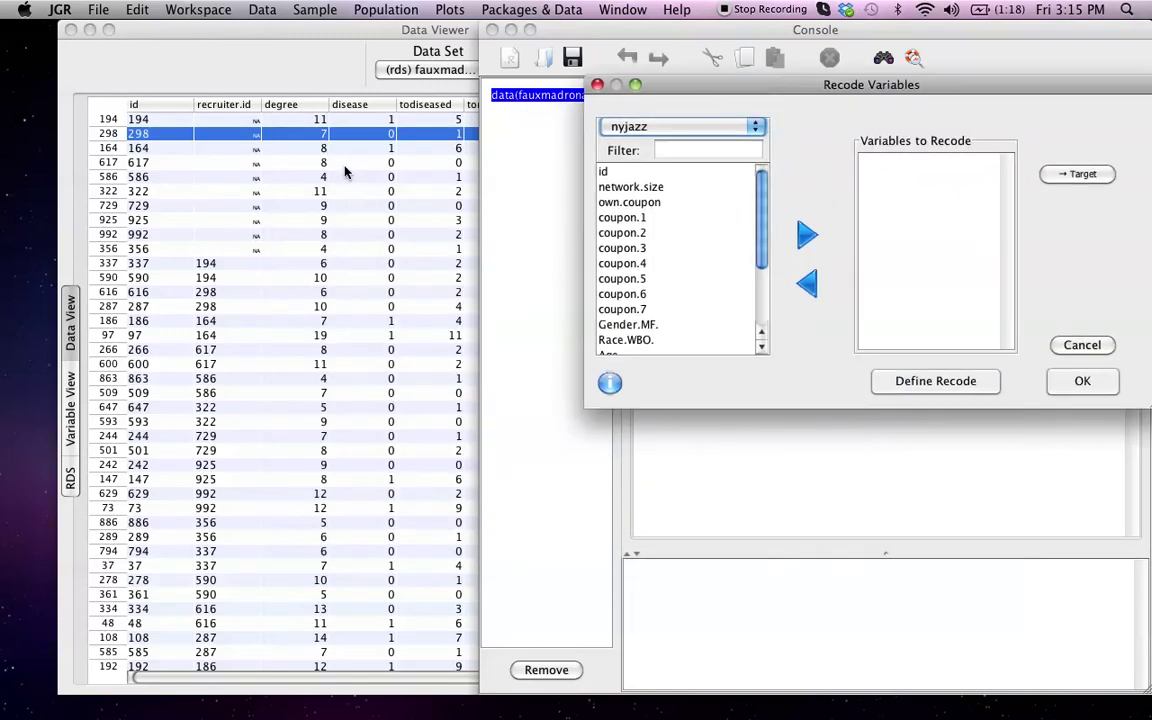
Try setting the recruiter.id of row 194 to 0 and put it back to NA.
left_click(348, 167)
left_click(238, 164)
left_click(228, 120)
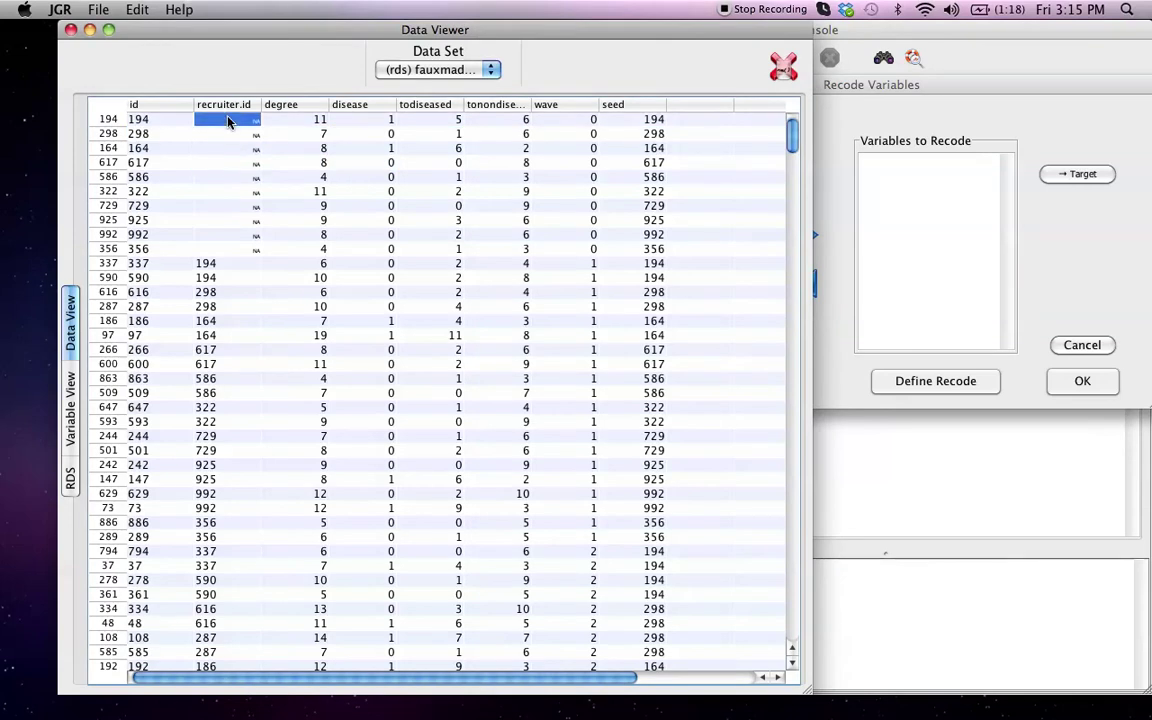
type("0")
key("Return")
type("NA")
key("Return")
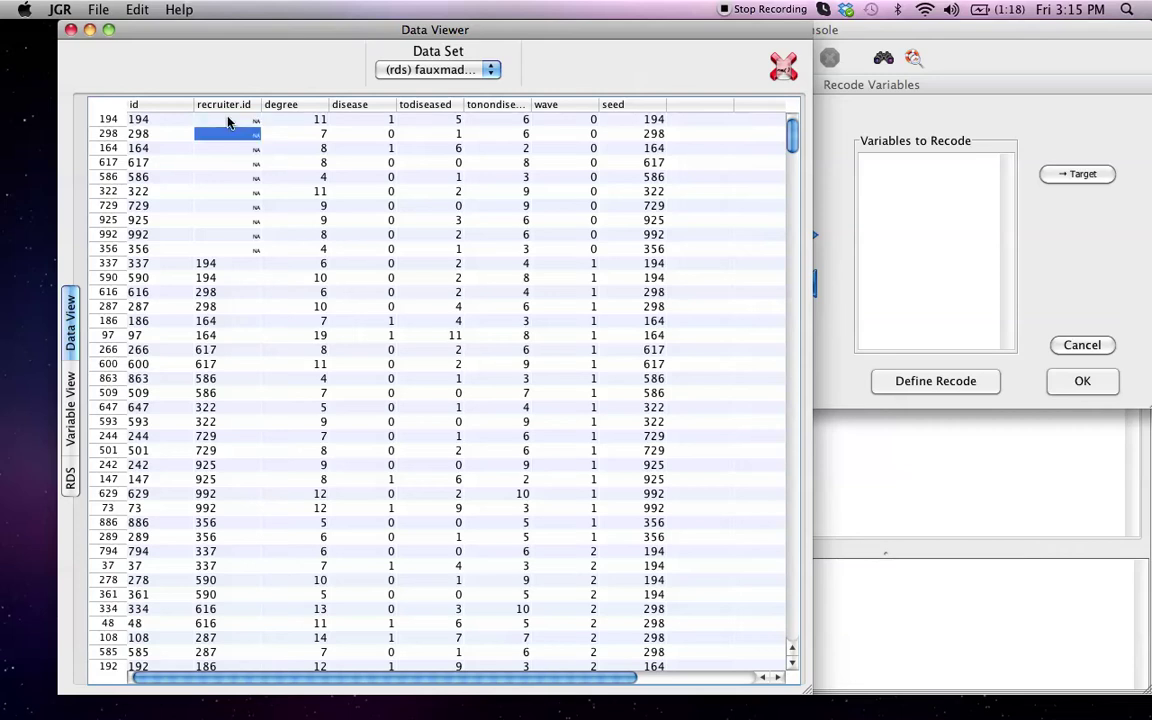
Return to the Recode Variables dialog, choose the fauxmadrona dataset and add recruiter.id to the variables to recode.
left_click(887, 115)
left_click_drag(662, 28, 577, 28)
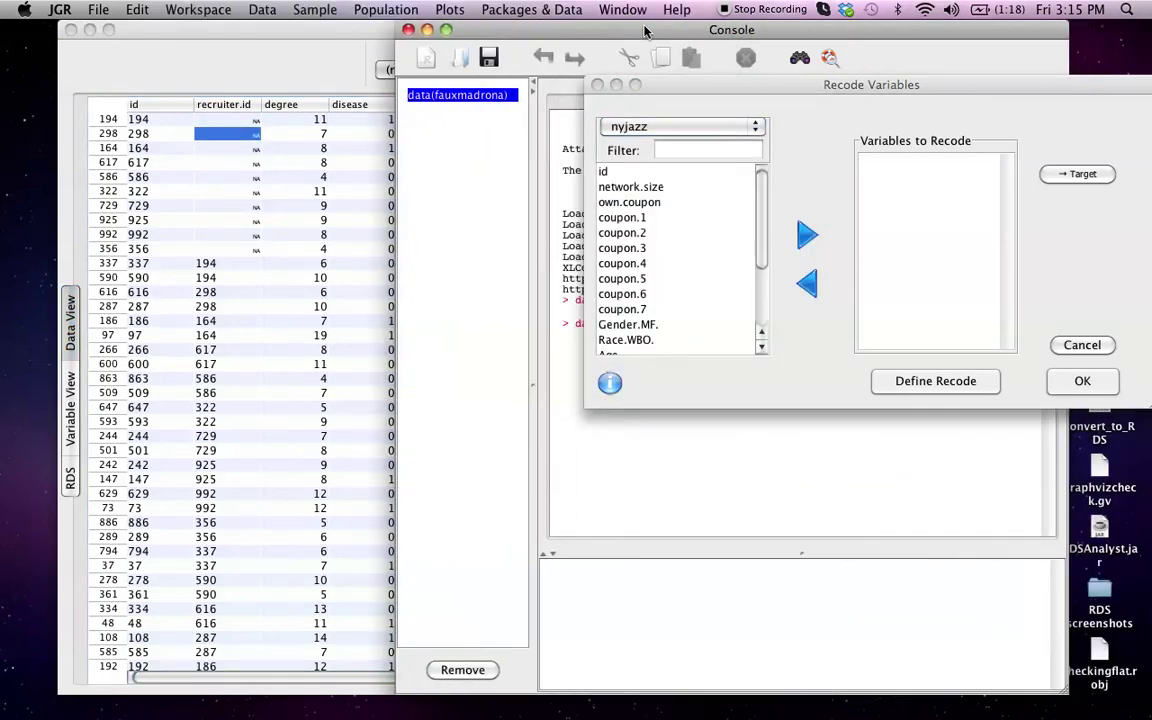
left_click_drag(650, 92, 501, 55)
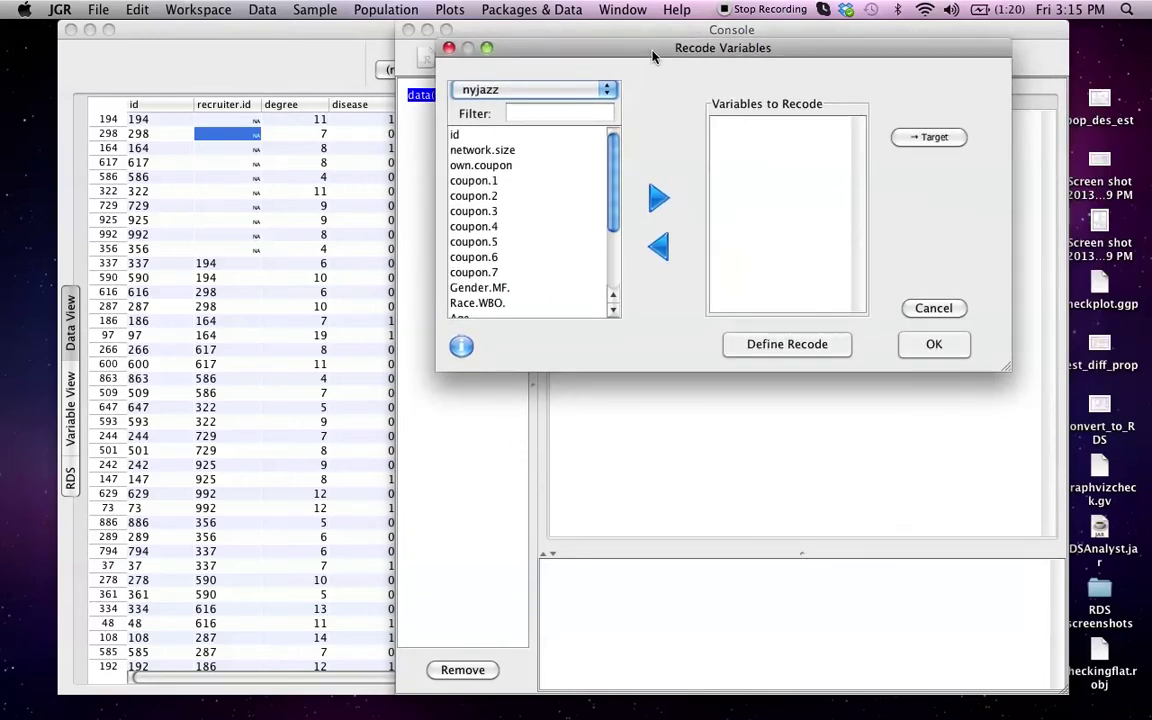
scroll(529, 200, "down", 1)
scroll(529, 200, "up", 1)
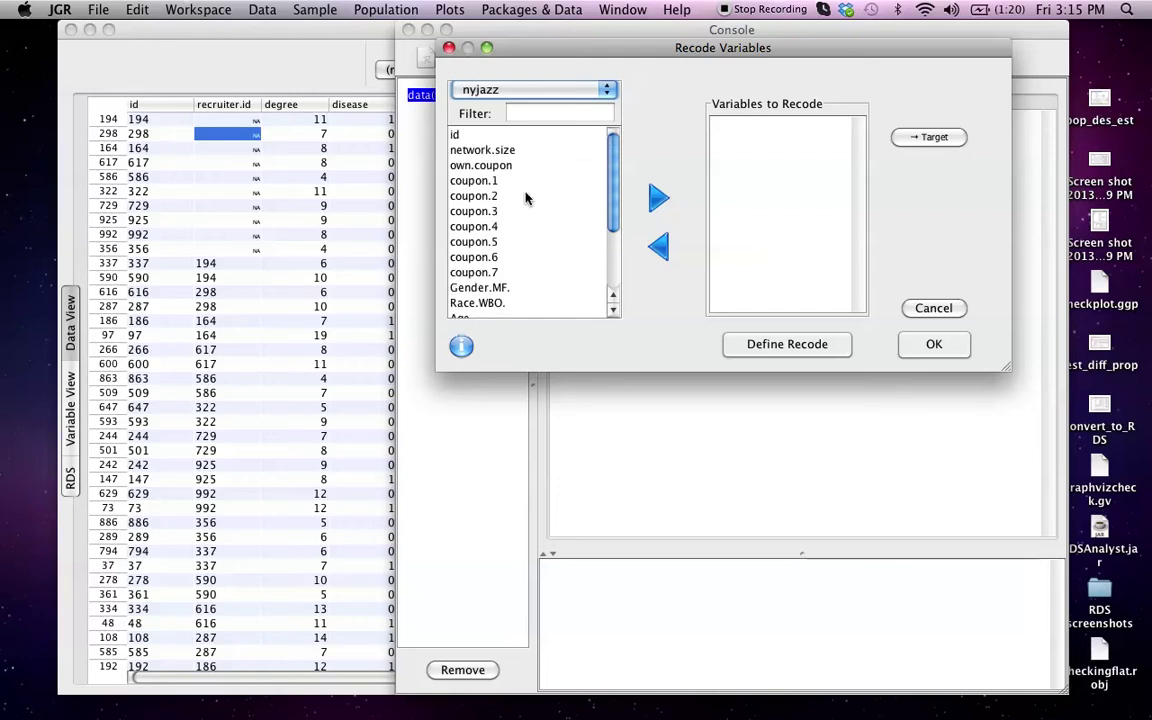
left_click(495, 89)
left_click(500, 74)
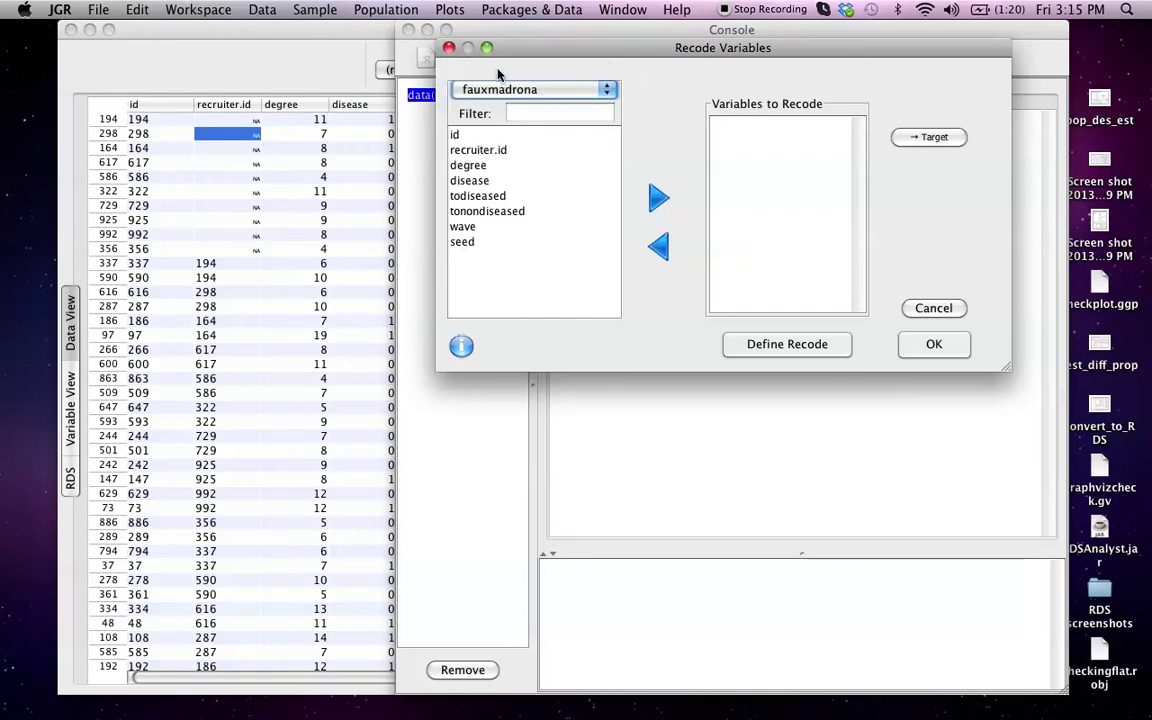
left_click(484, 150)
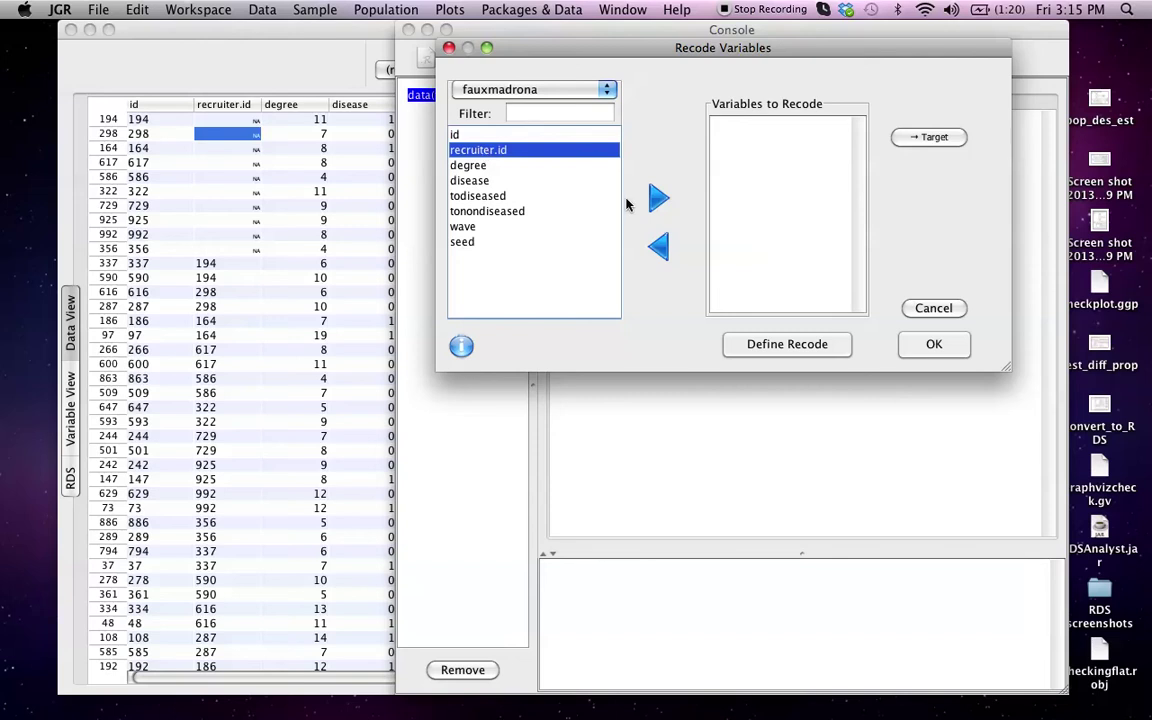
left_click(658, 198)
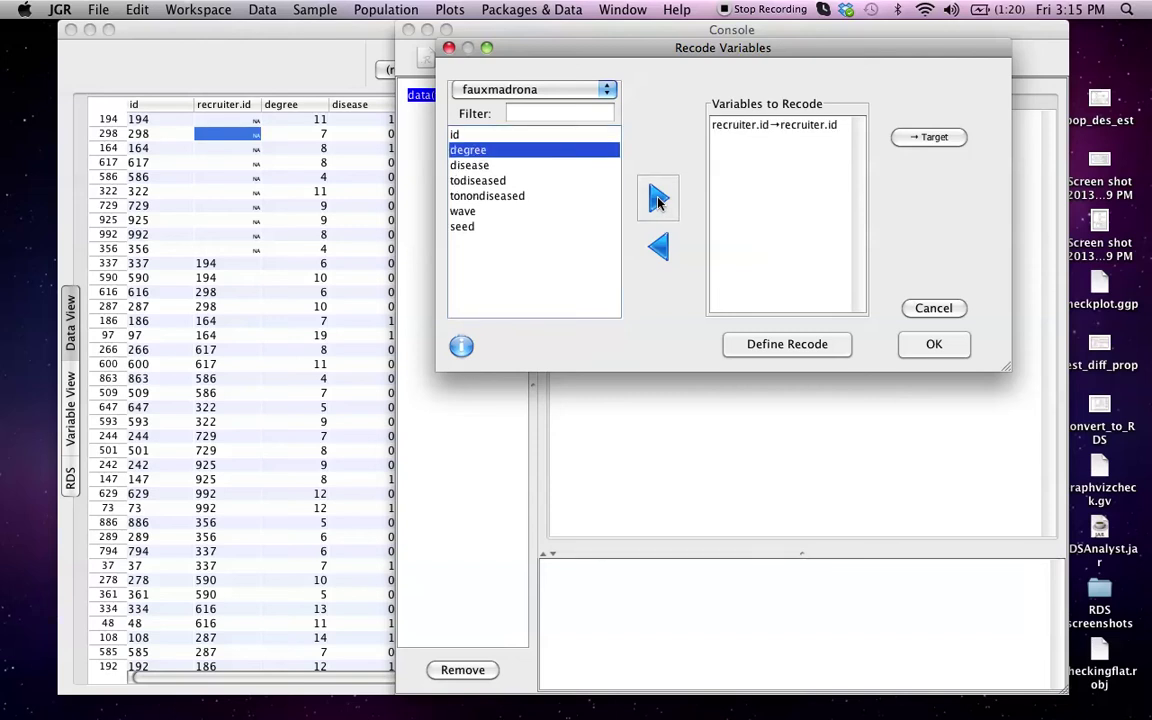
Try to set recruiter2 as the target variable for recoding recruiter.id.
left_click(788, 125)
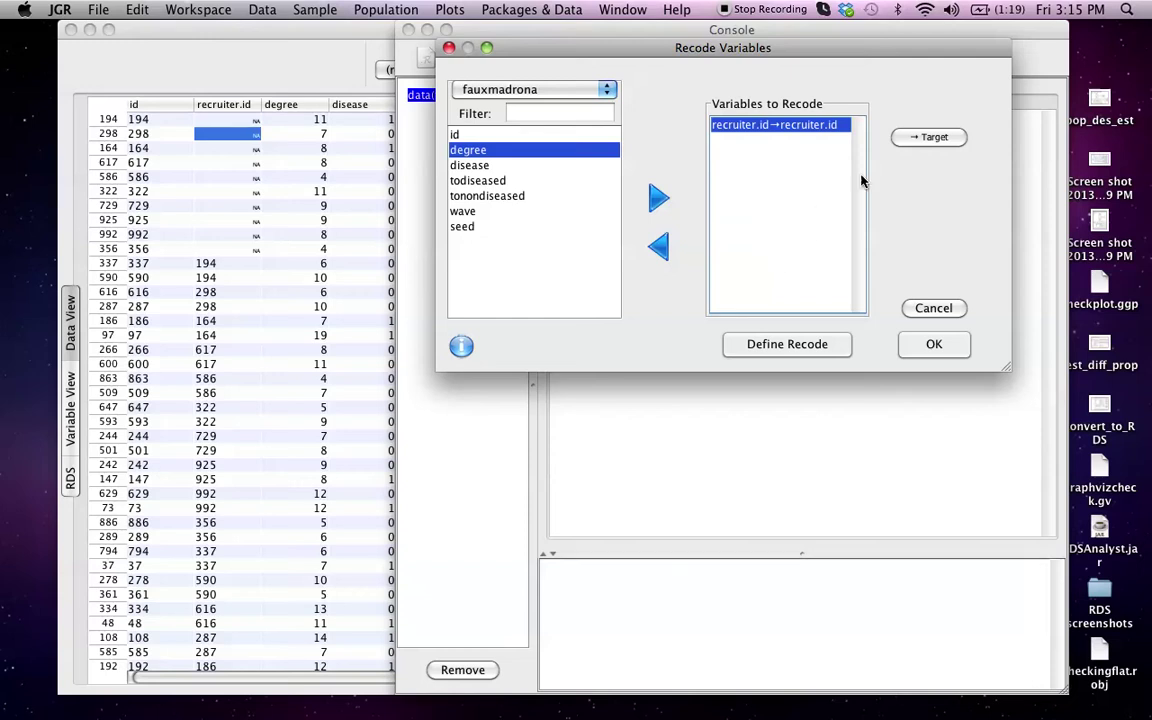
left_click(910, 139)
type("recruiter2")
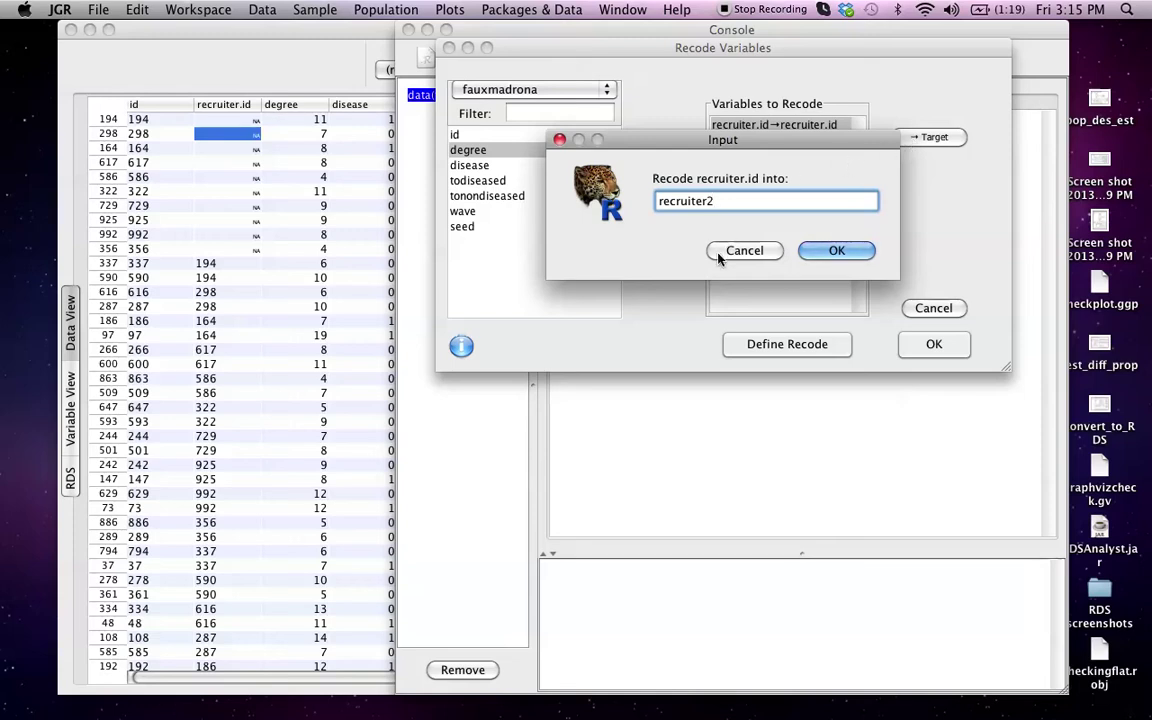
left_click(850, 248)
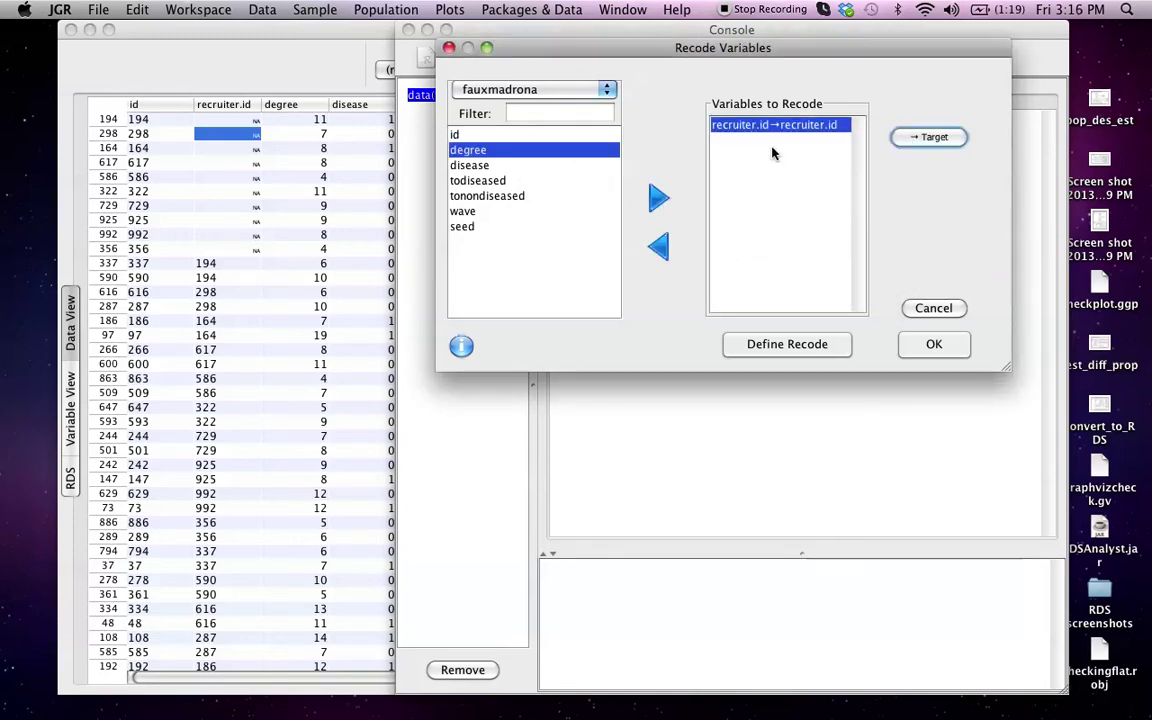
Define a recoding of NA into 0 for recruiter.id and run the recode on the fauxmadrona data.
left_click(779, 344)
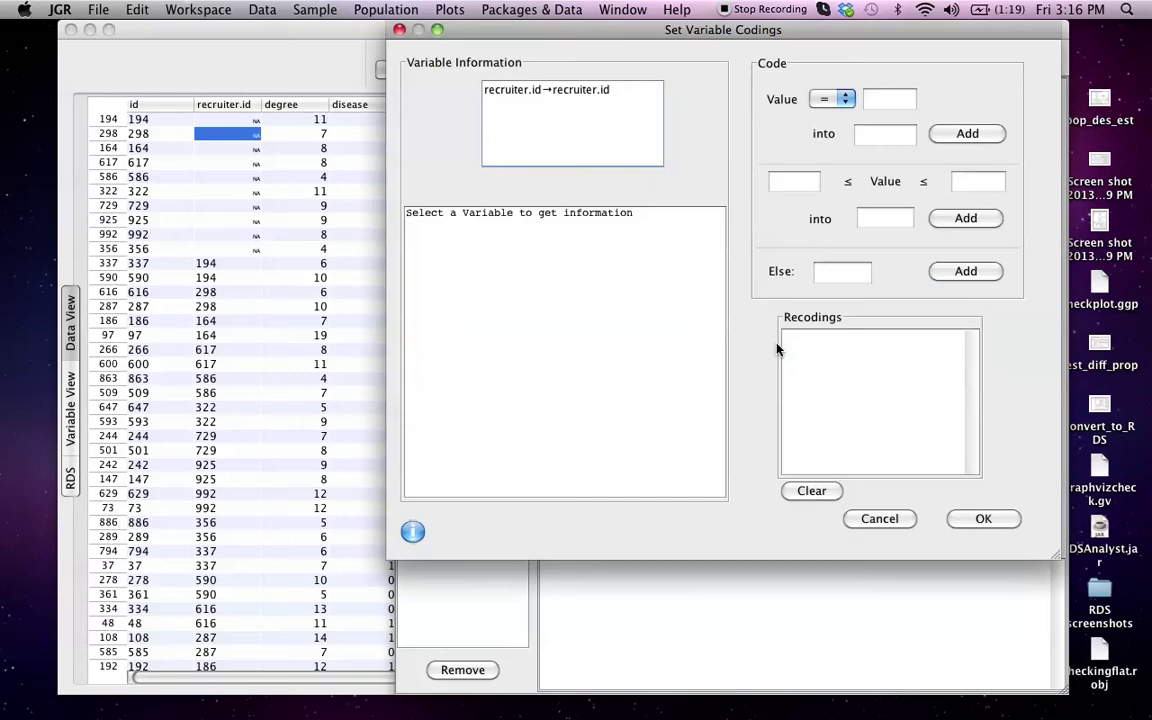
left_click(893, 100)
type("NA")
left_click(881, 129)
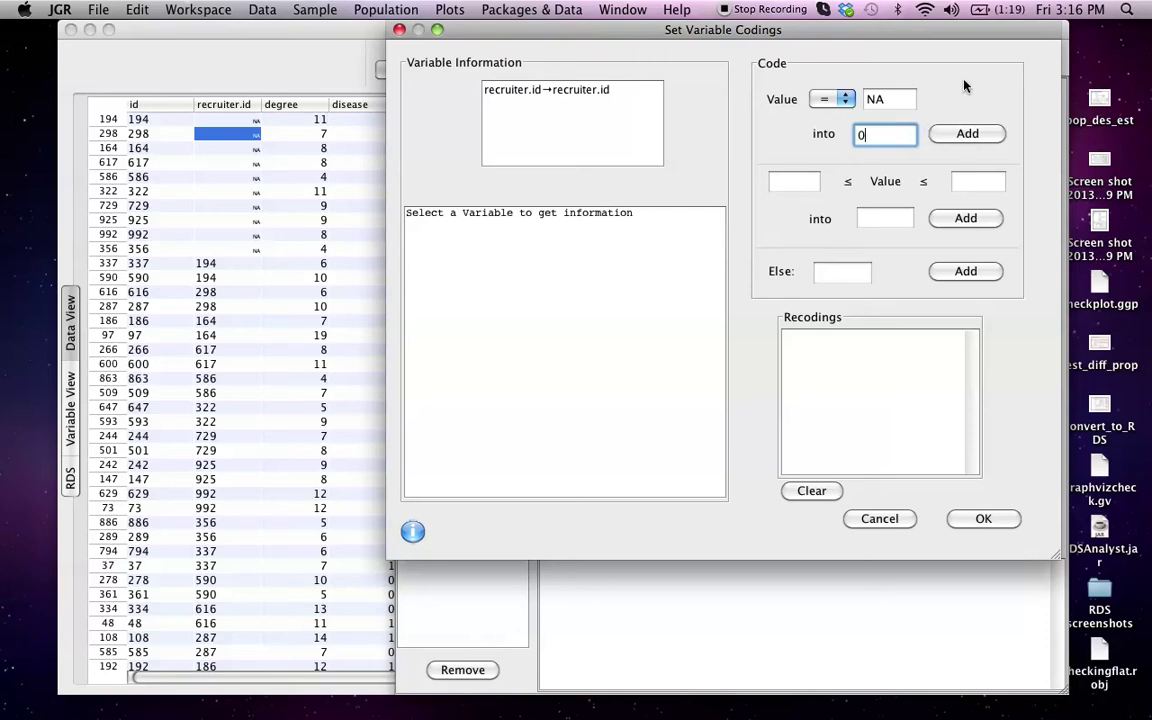
left_click(966, 133)
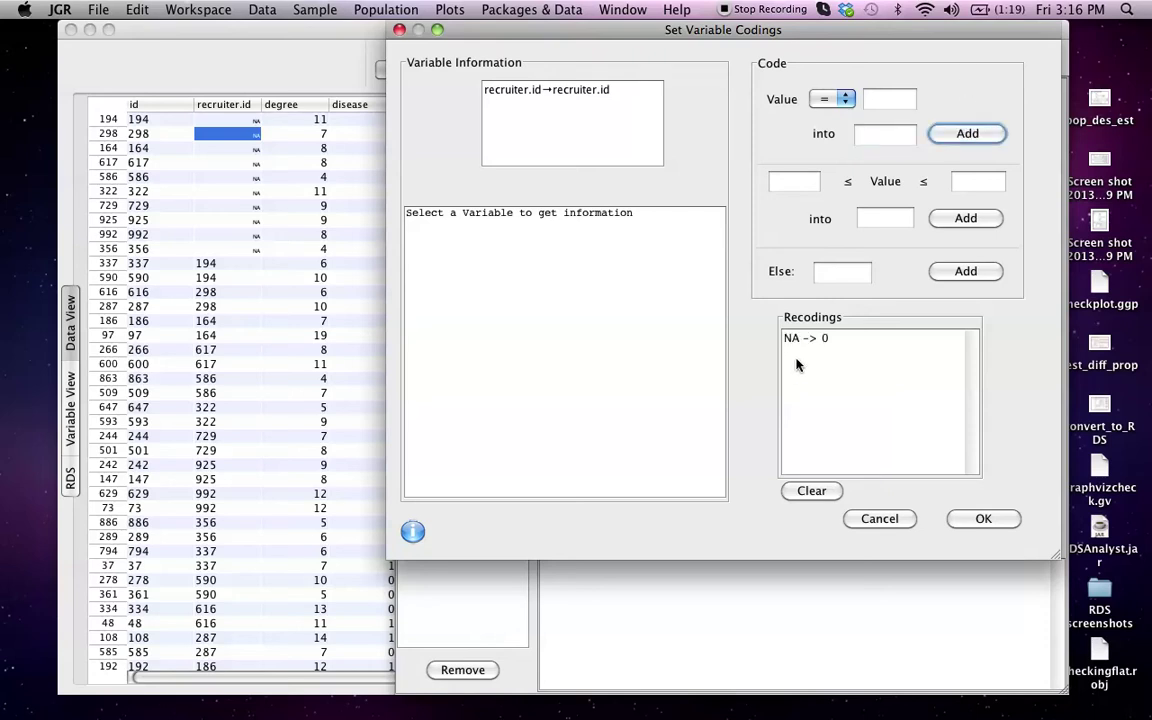
left_click(980, 518)
left_click(915, 346)
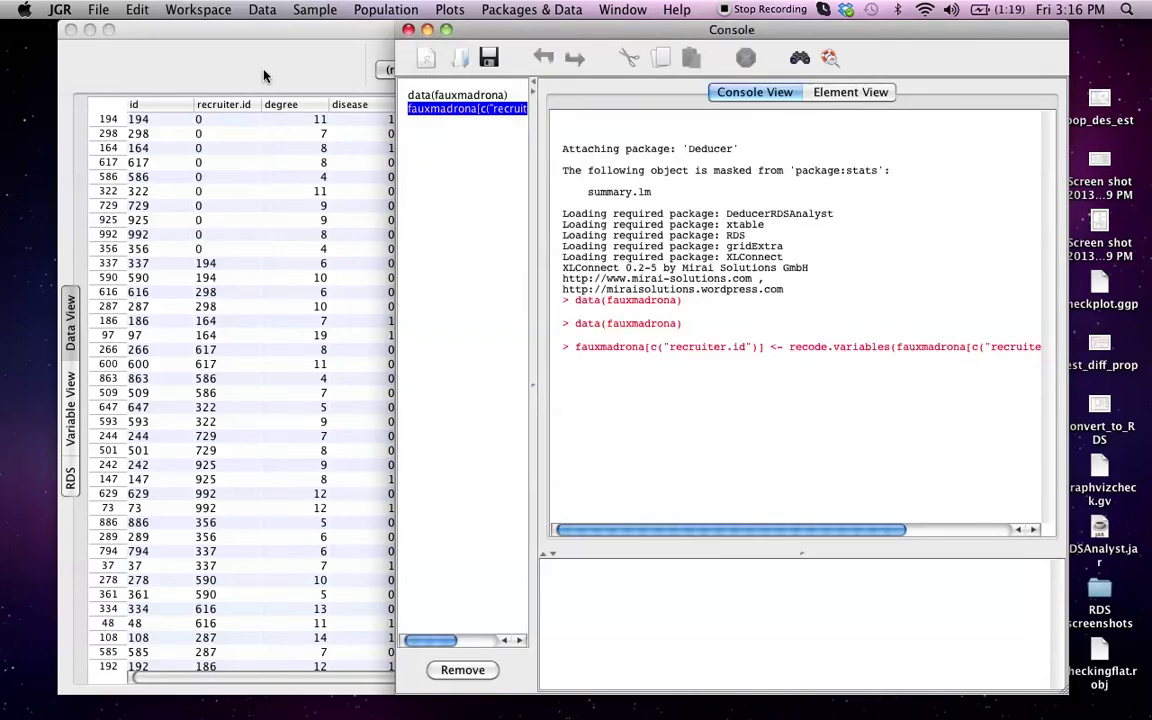
Check the recoded recruiter.id values of the seed rows in the Data Viewer.
left_click(236, 60)
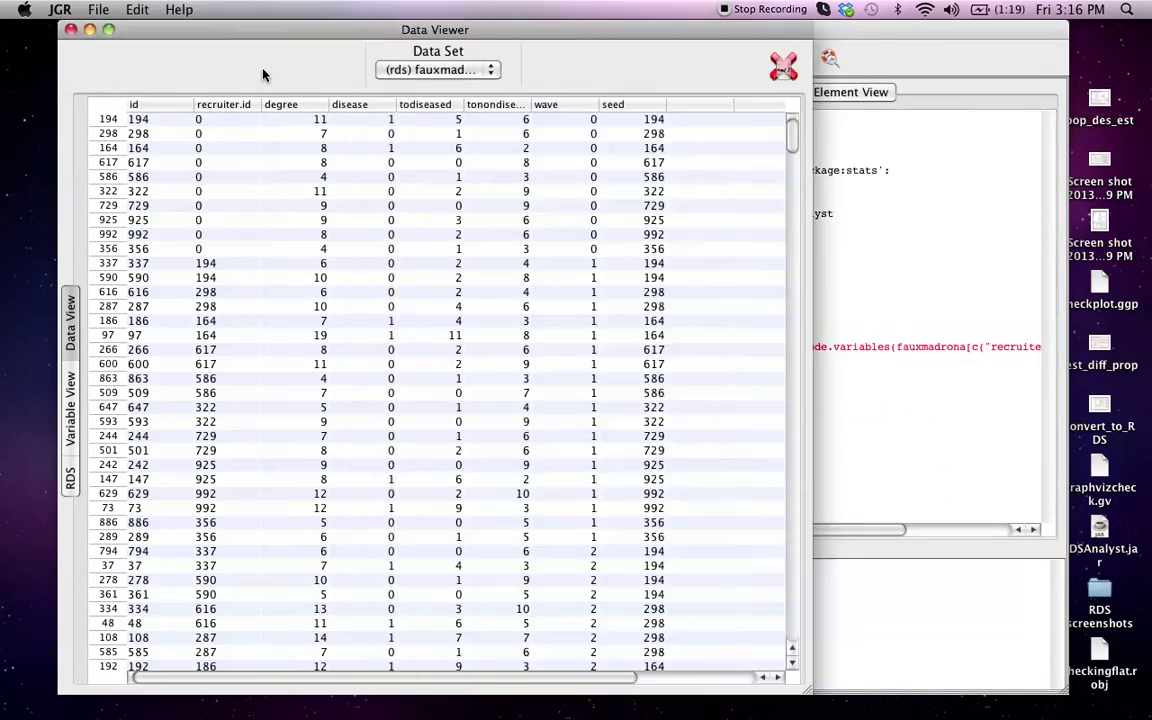
left_click(213, 247)
left_click(211, 123)
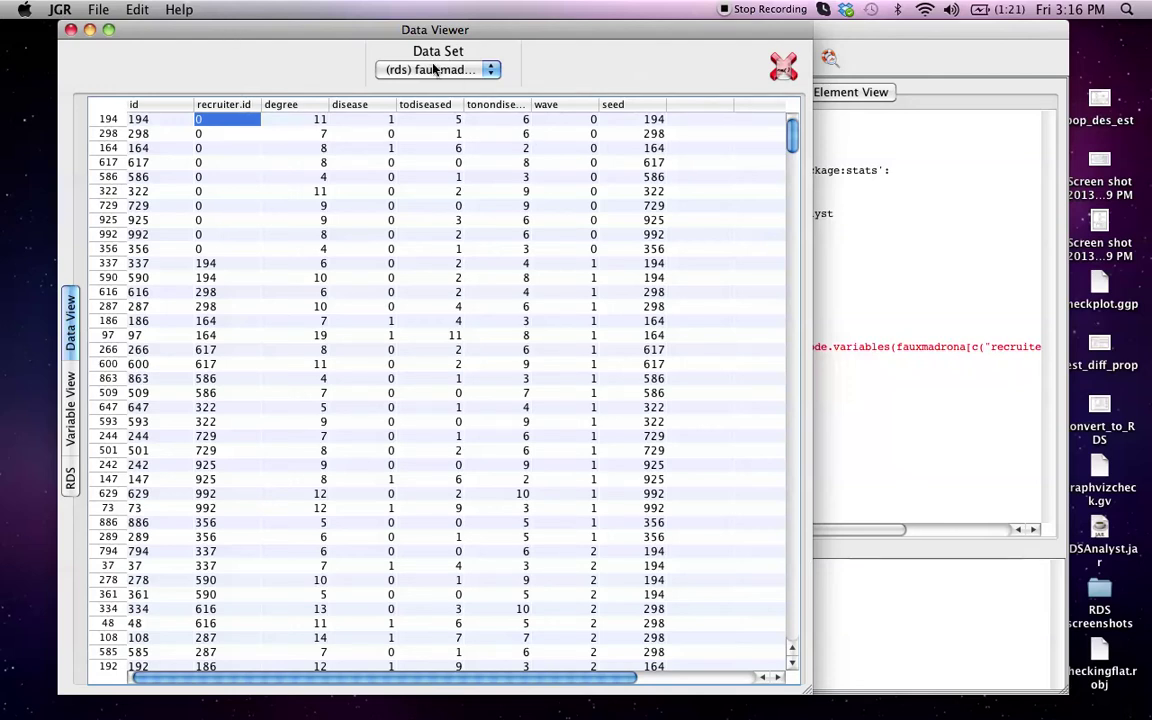
left_click(868, 386)
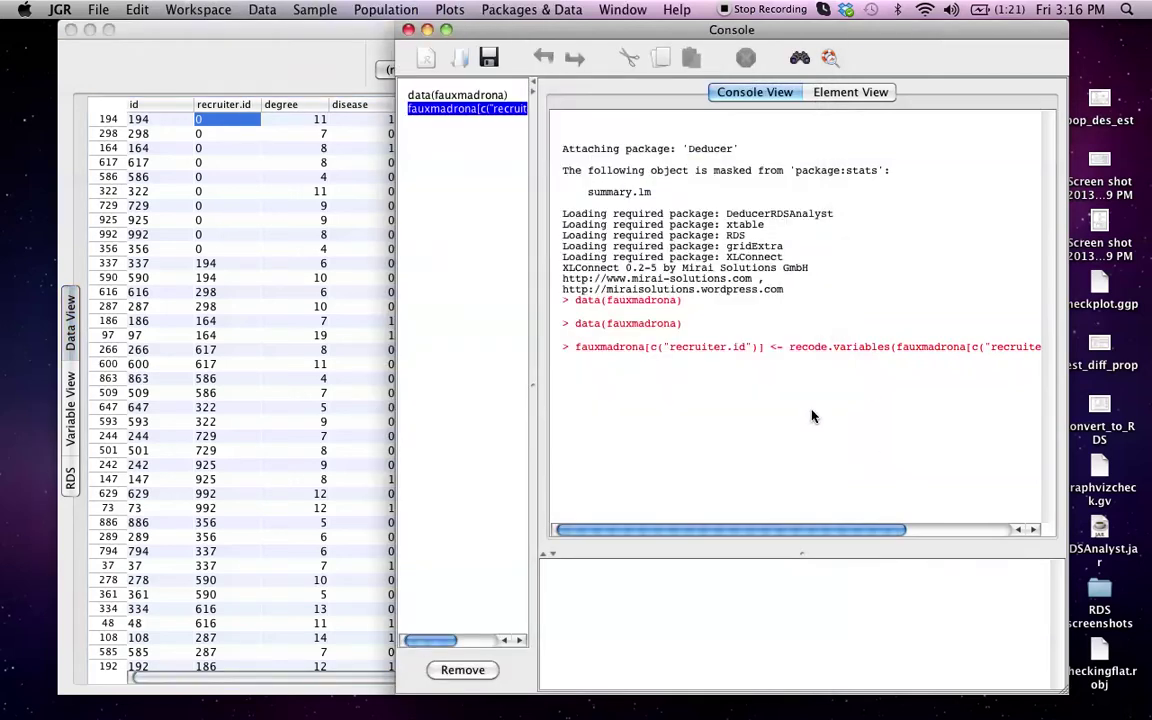
left_click(322, 69)
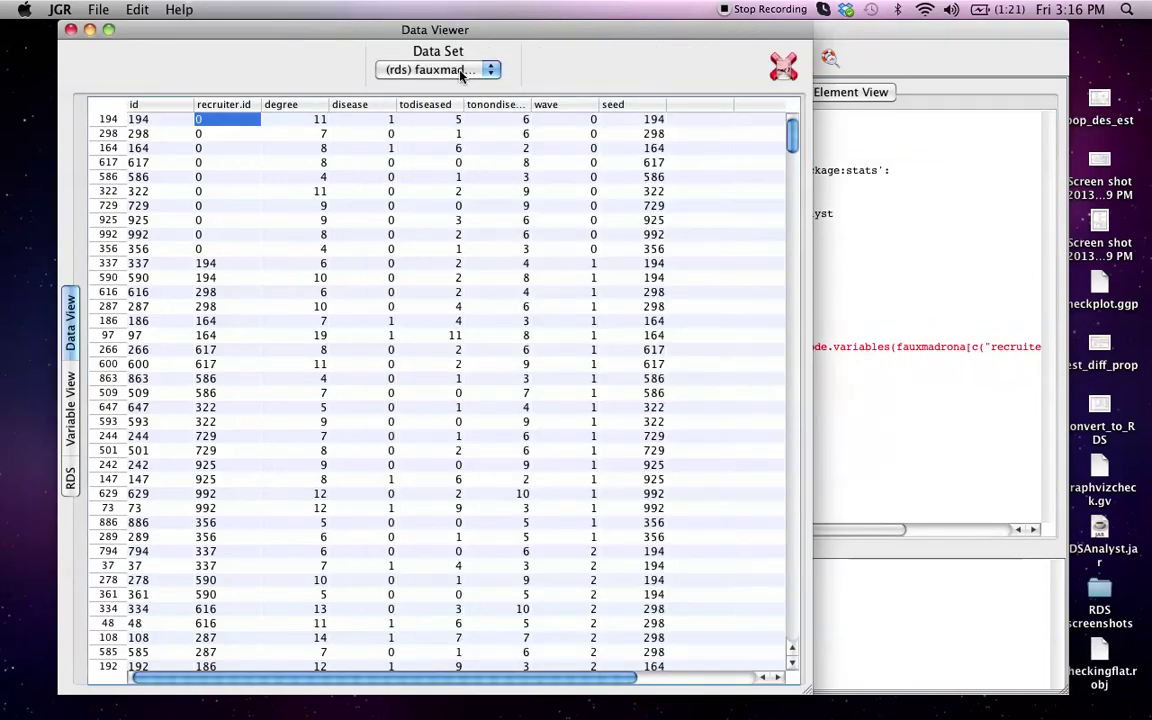
Load the faux example dataset from the console.
left_click(895, 200)
left_click(531, 9)
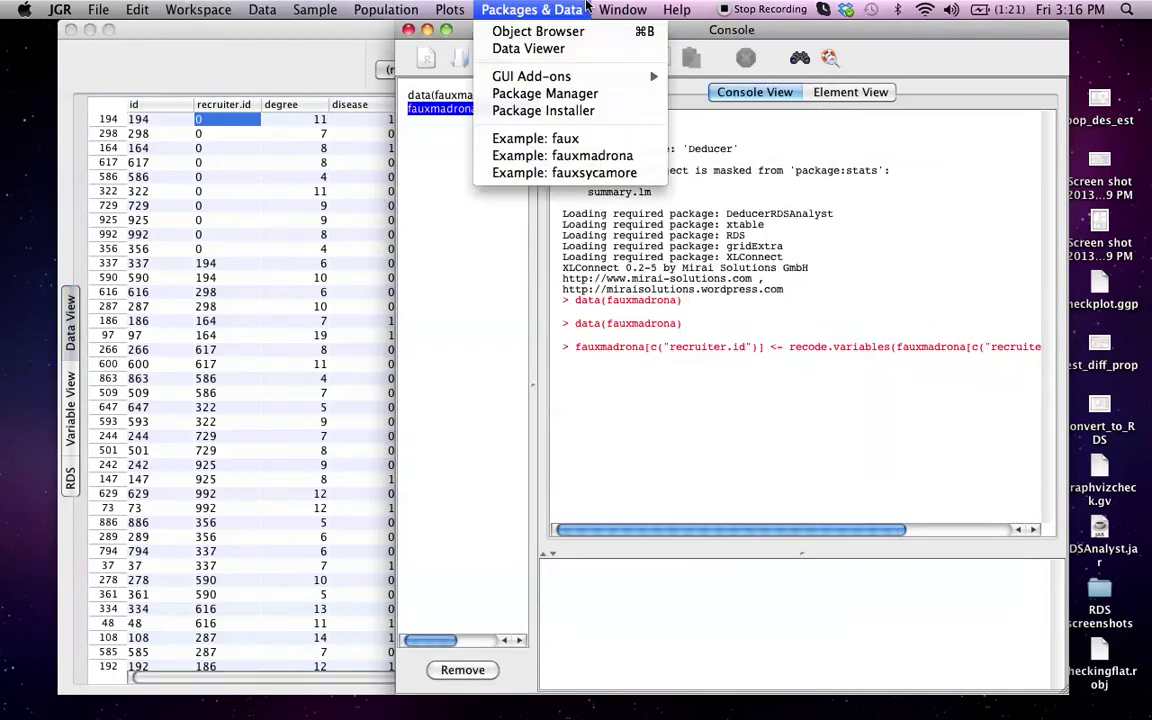
left_click(535, 138)
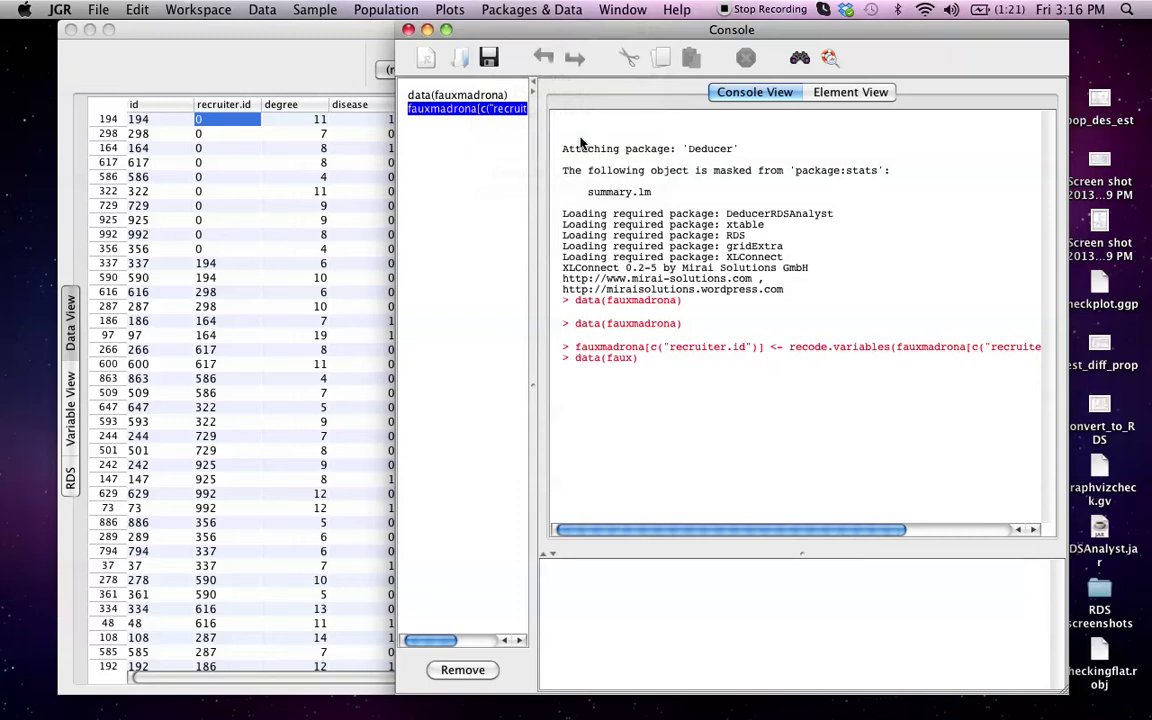
Check the Data Viewer's dataset list for faux, and close and reopen the viewer to display that dataset.
left_click(310, 67)
left_click(385, 69)
left_click(385, 70)
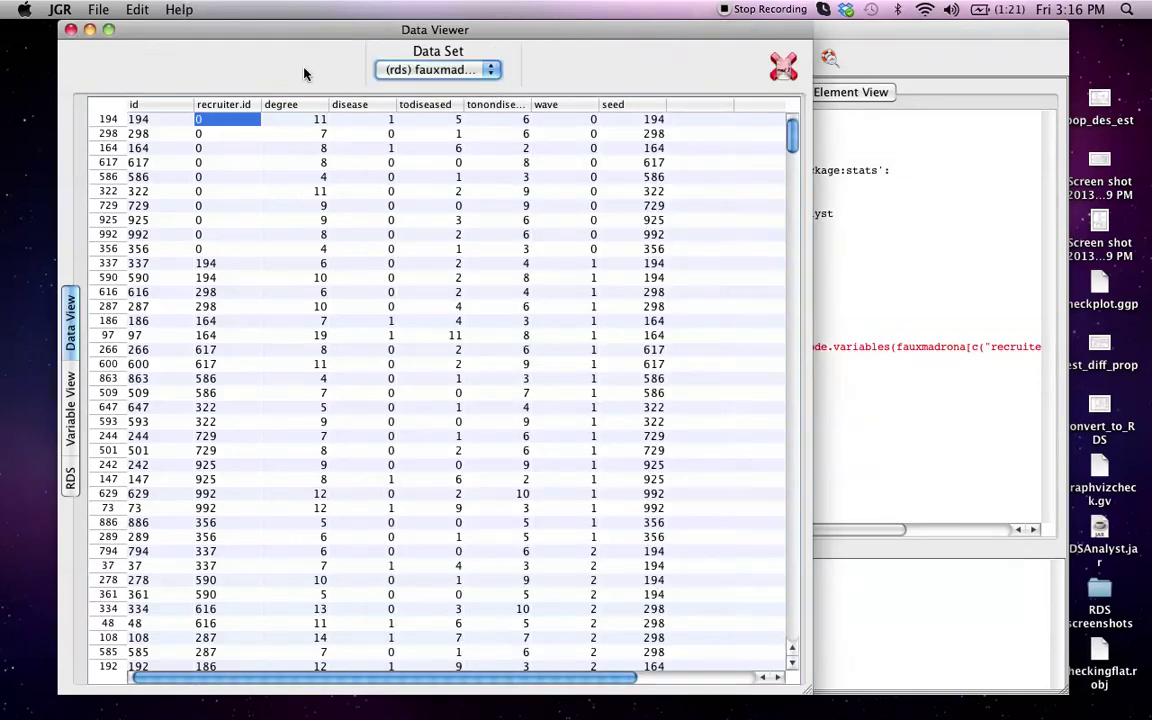
left_click(374, 70)
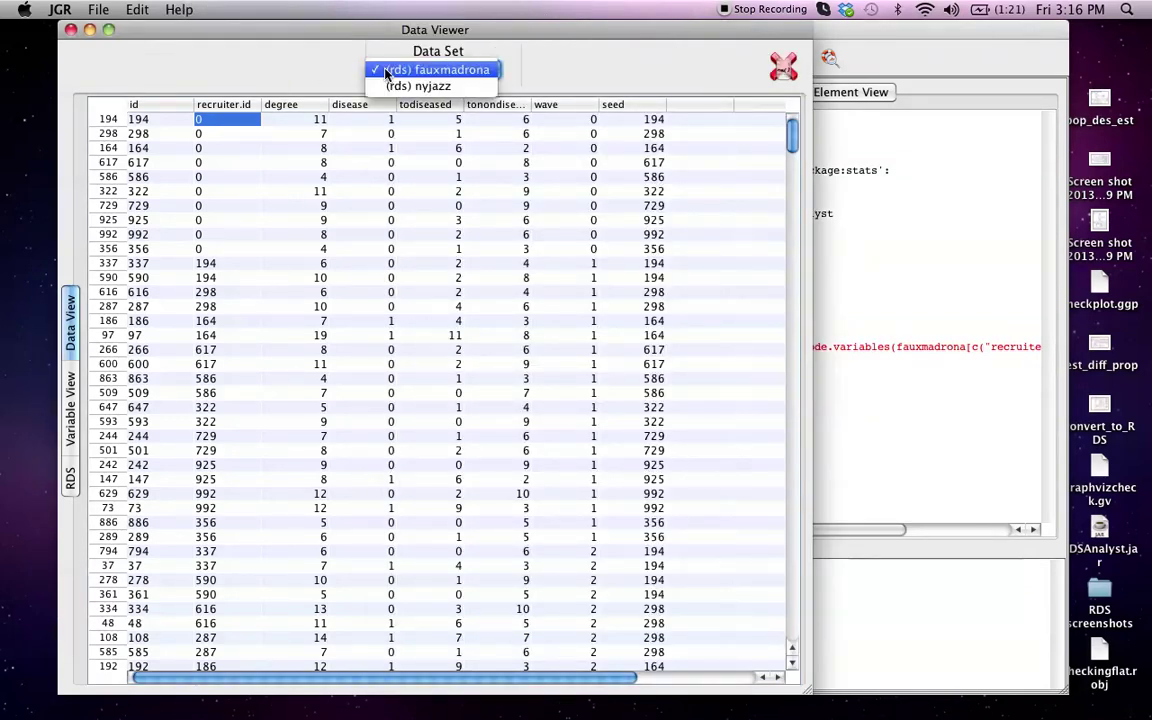
left_click(74, 29)
left_click(71, 29)
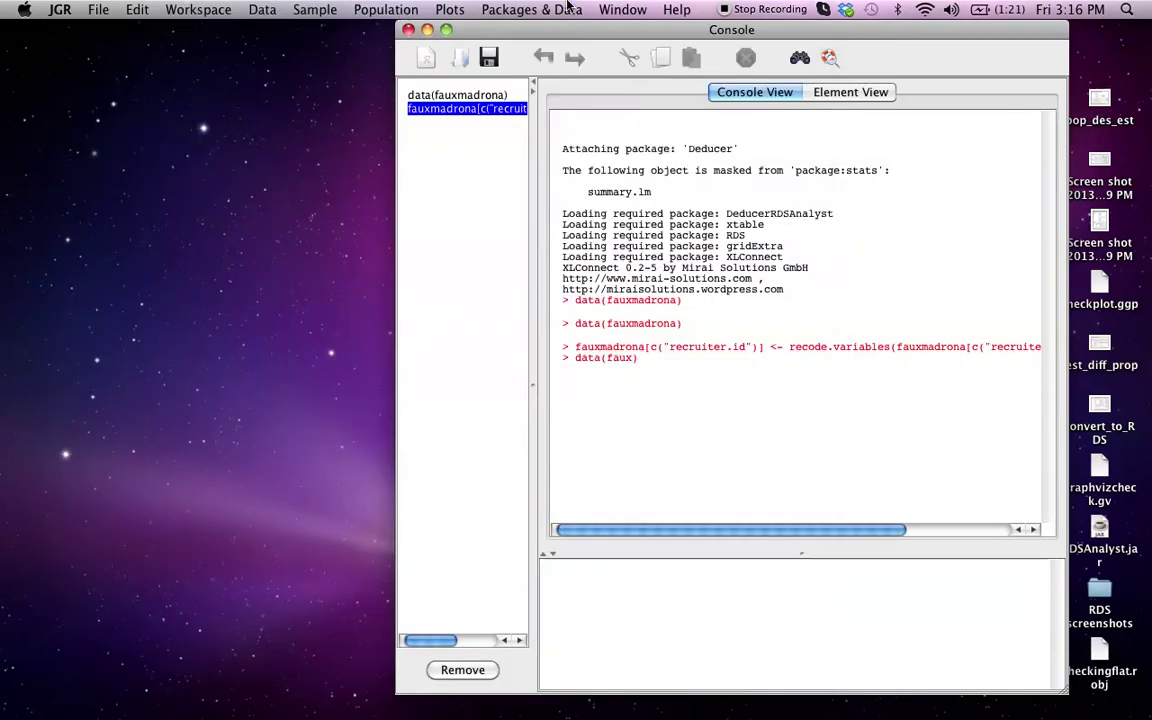
left_click(531, 9)
left_click(528, 48)
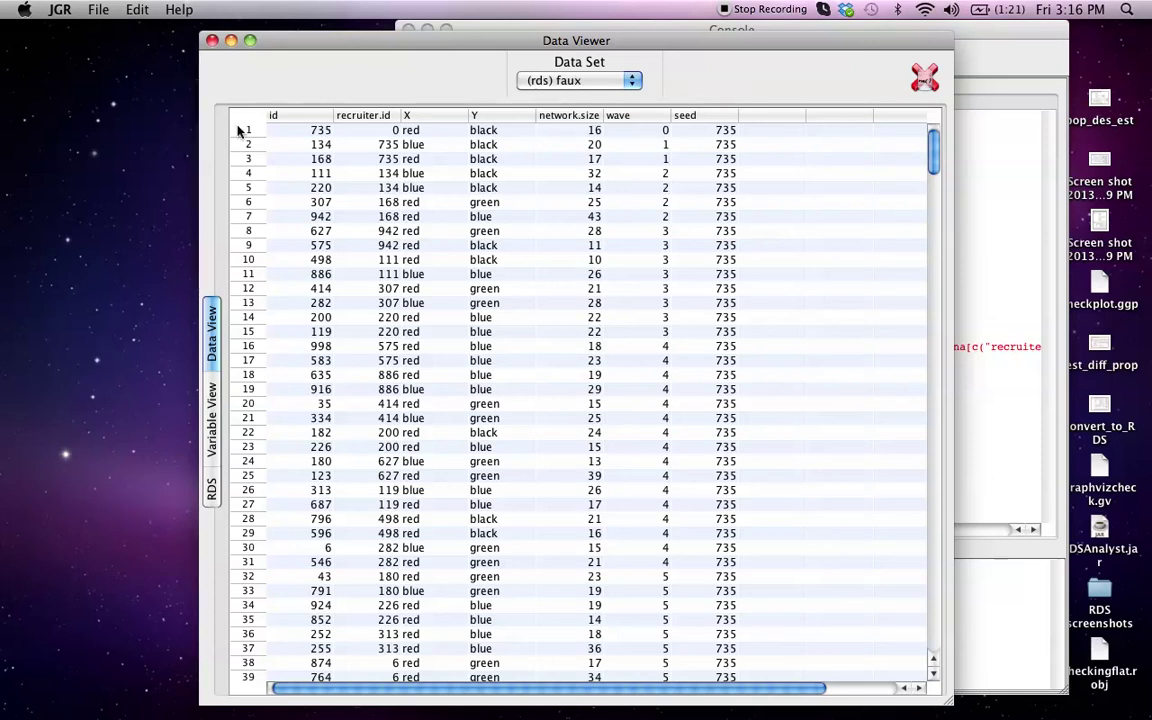
Examine the variable types and factor levels of the faux dataset, especially those of X and Y.
left_click(212, 420)
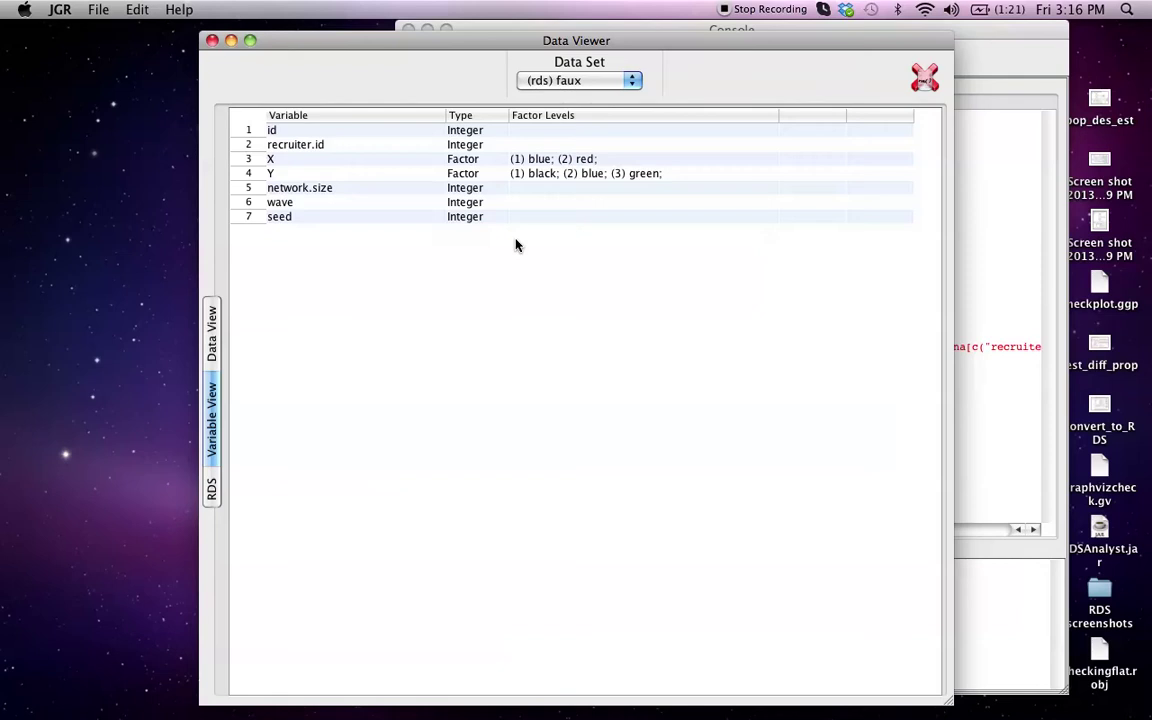
left_click(466, 131)
left_click(353, 163)
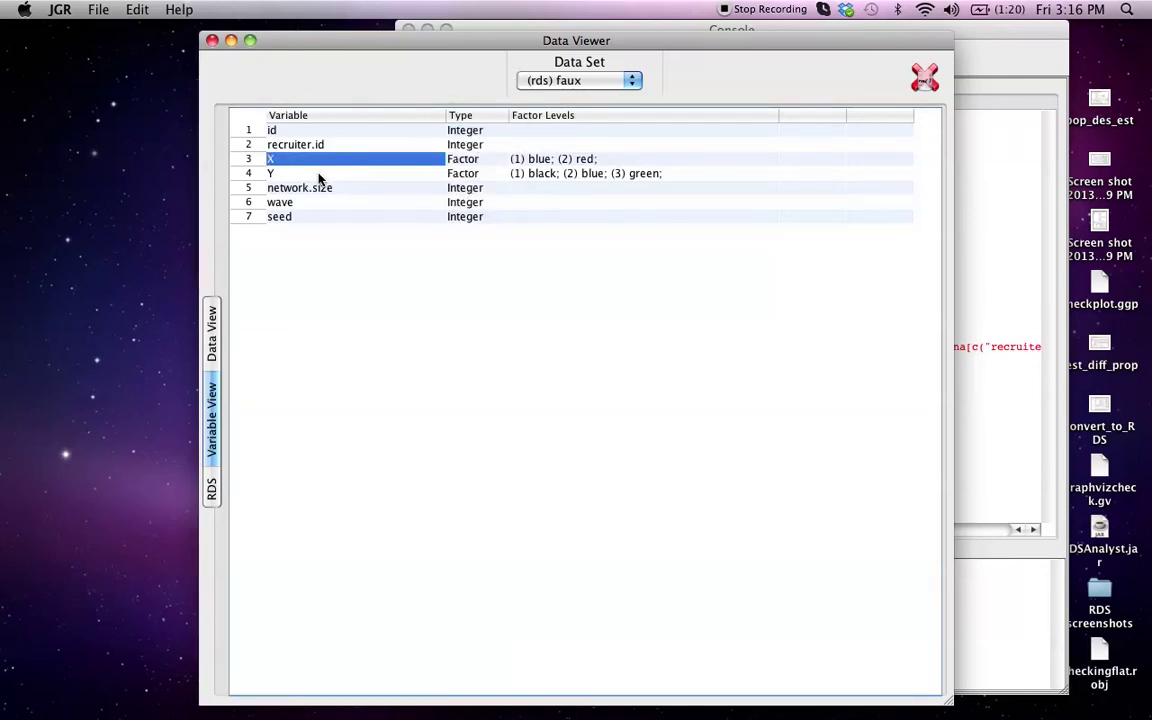
left_click(319, 175)
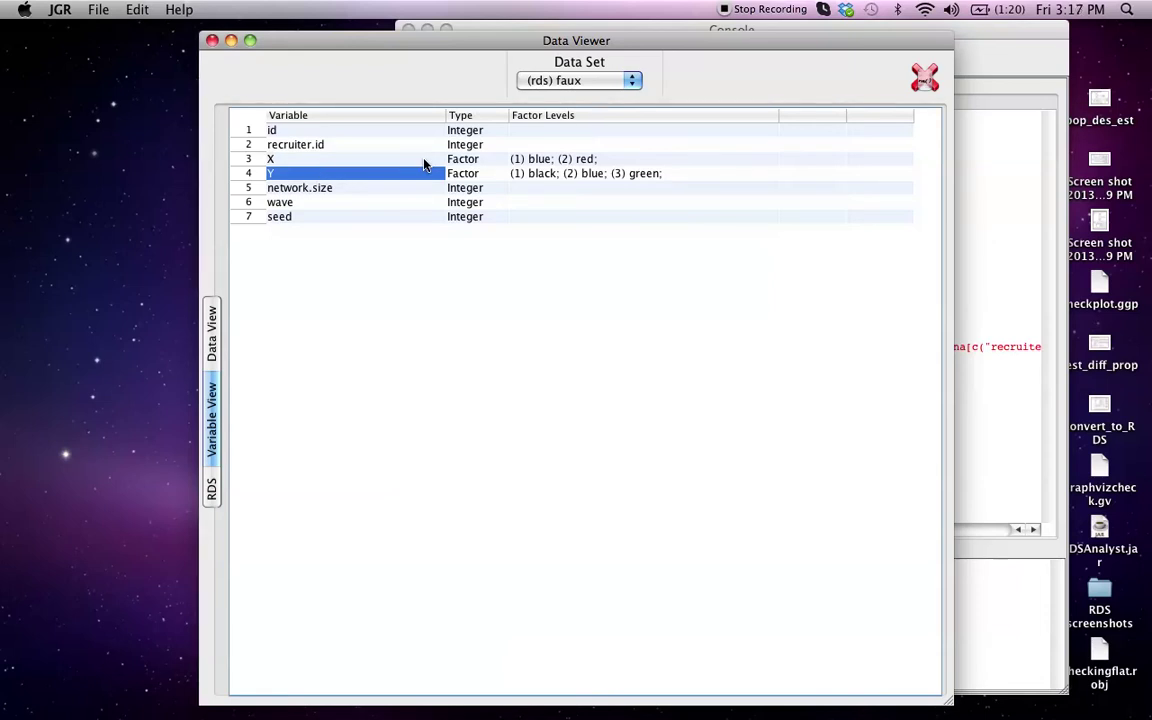
Open the factor levels of variable X for editing and move red above blue.
double_click(569, 161)
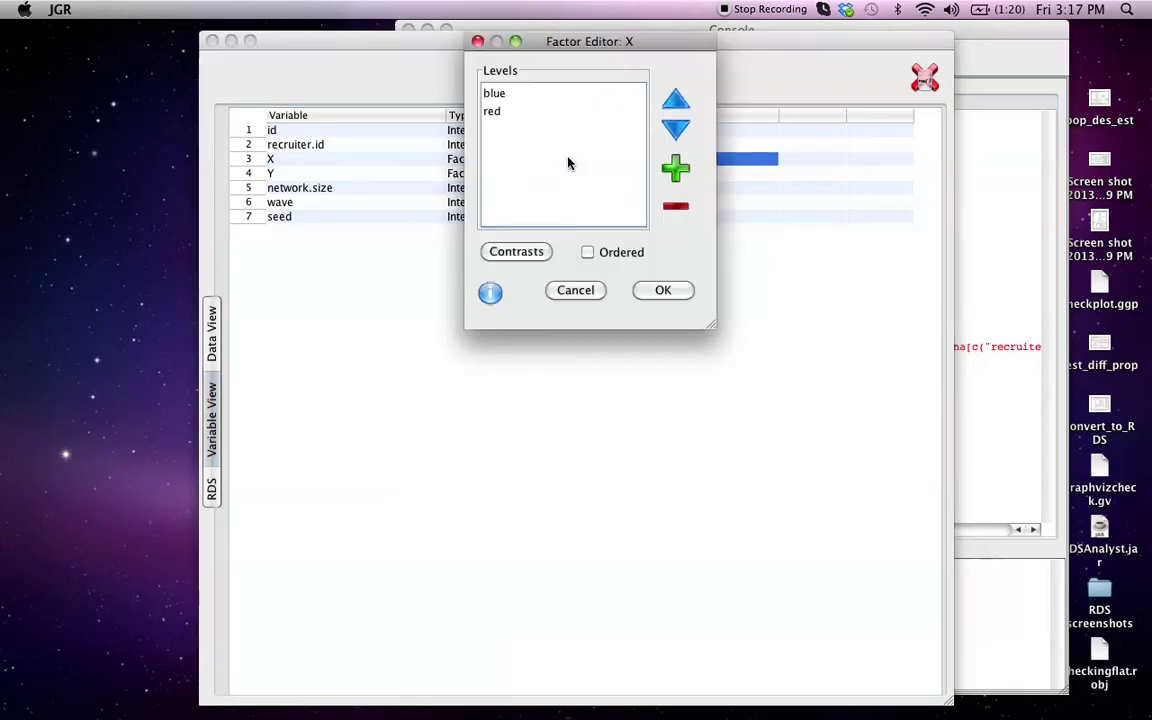
left_click(502, 111)
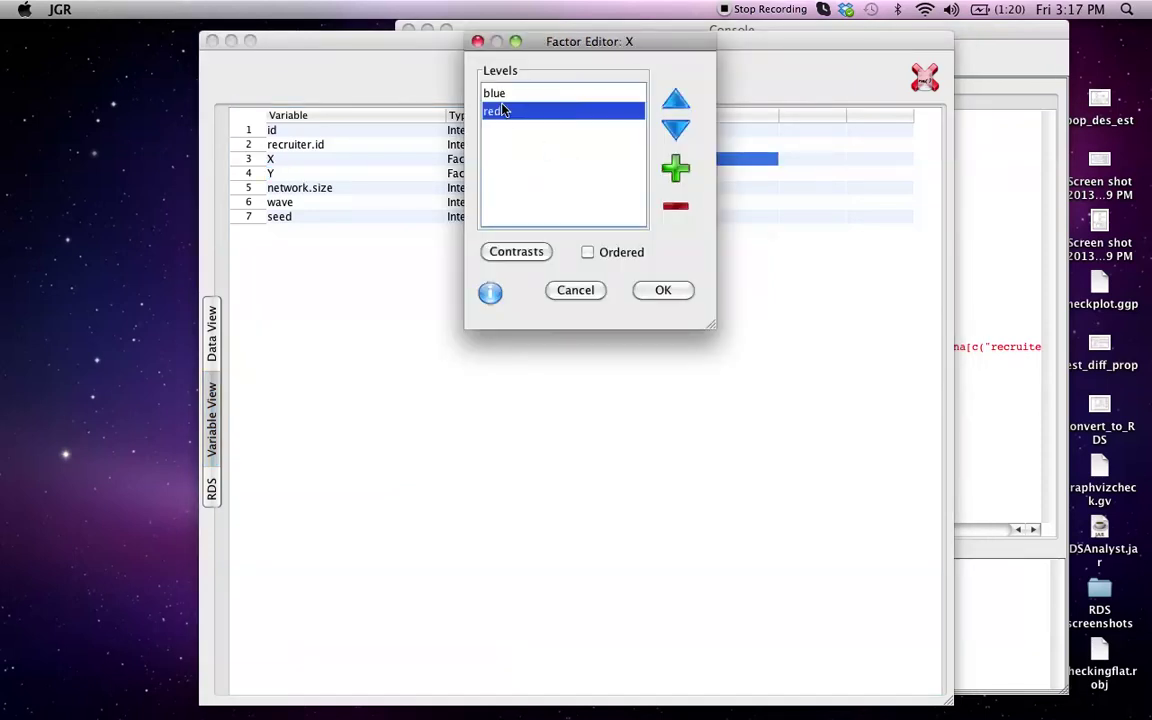
left_click(674, 106)
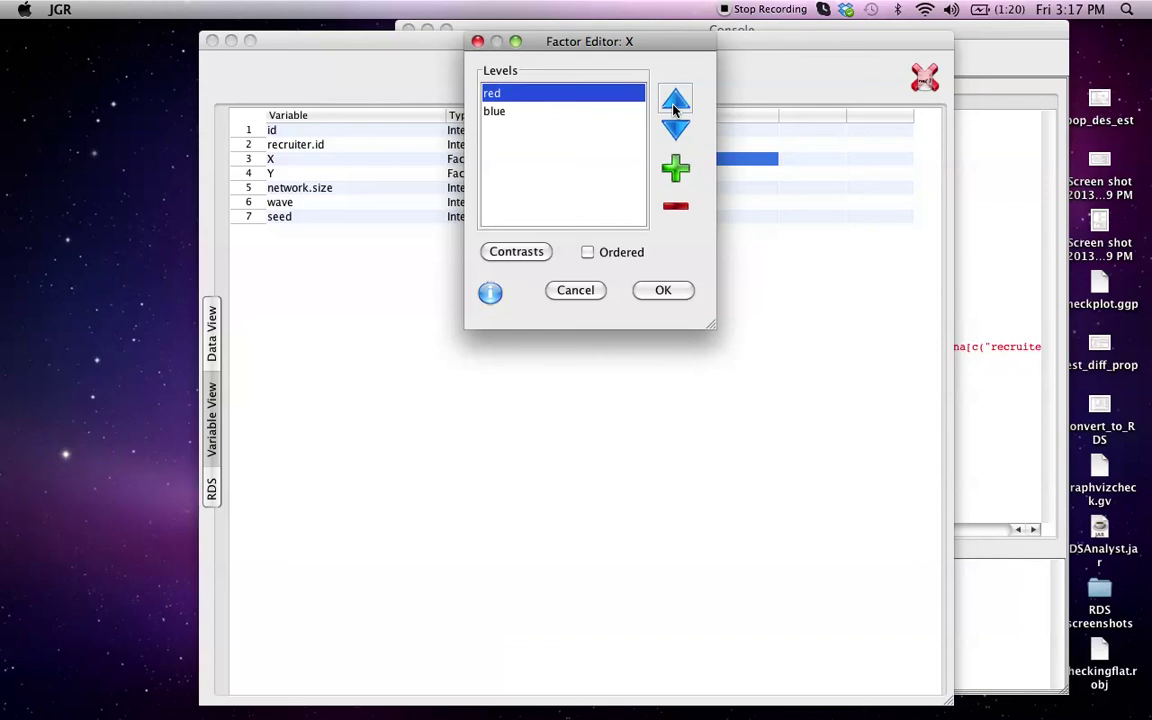
left_click(564, 115)
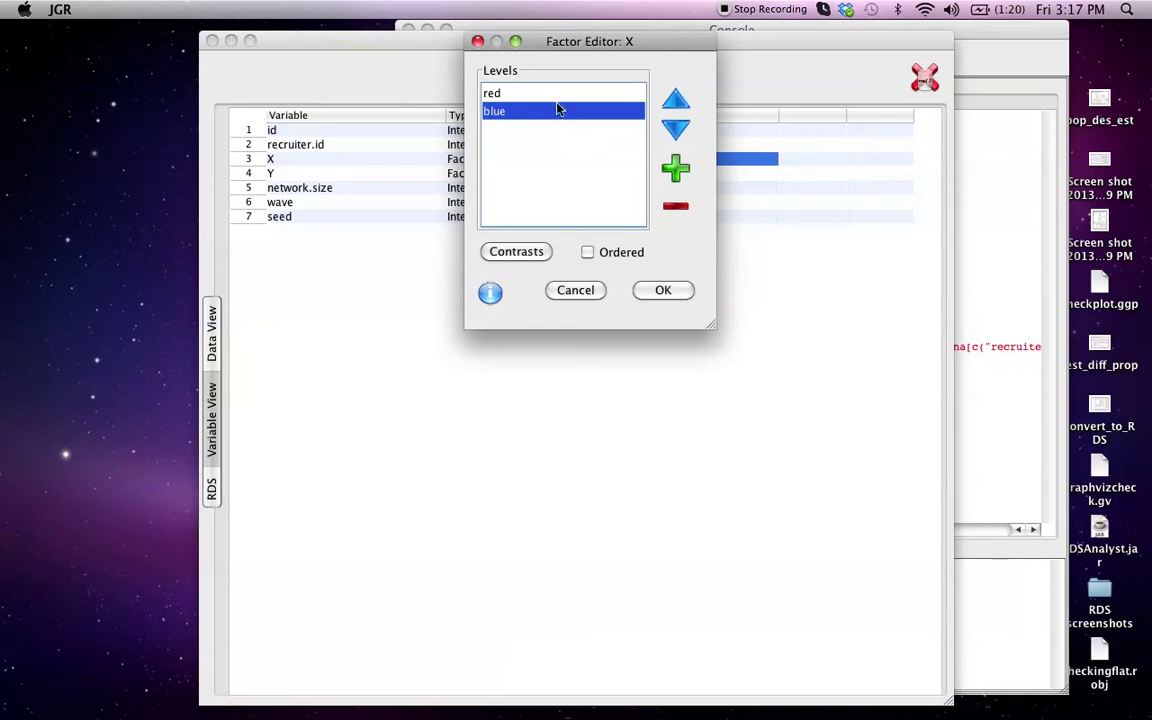
left_click(551, 95)
left_click(545, 111)
Try adding a new factor level named green to X and remove it again.
left_click(675, 168)
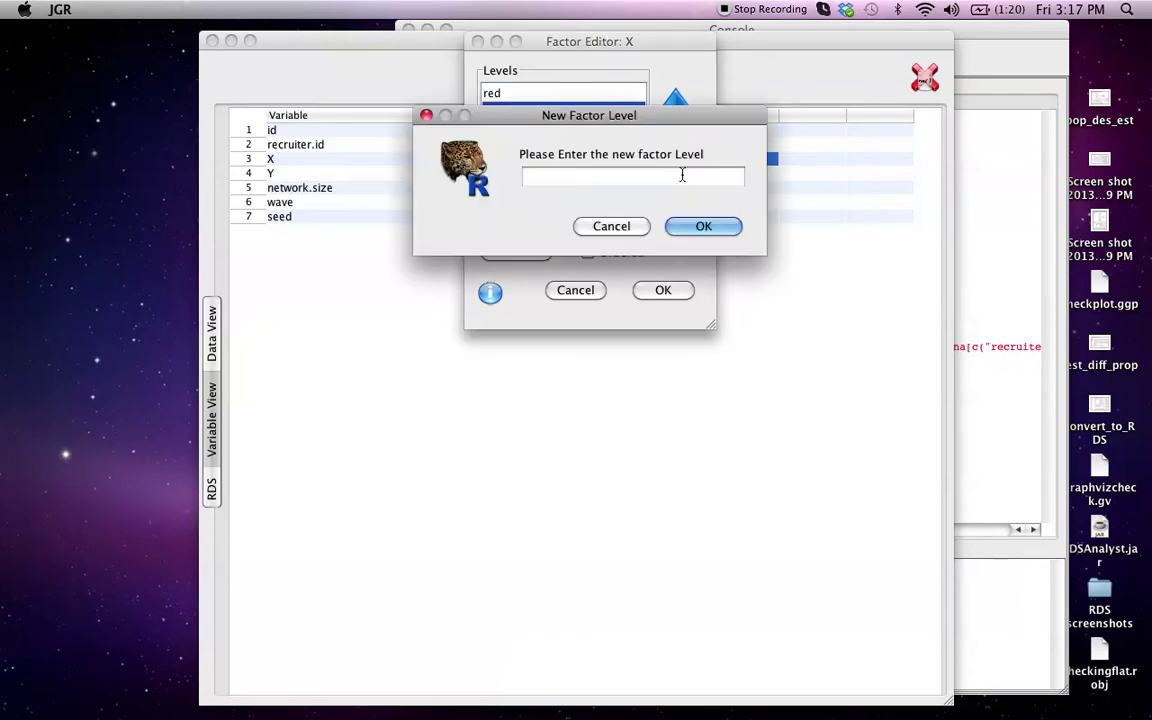
type("green")
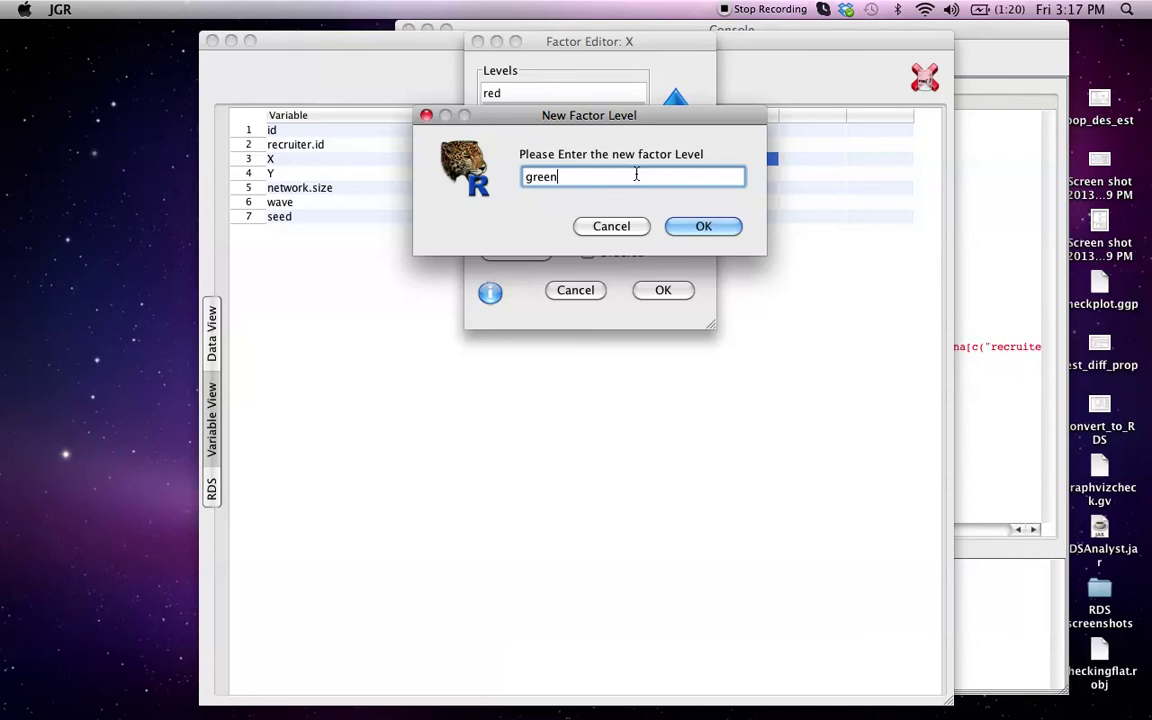
key("Return")
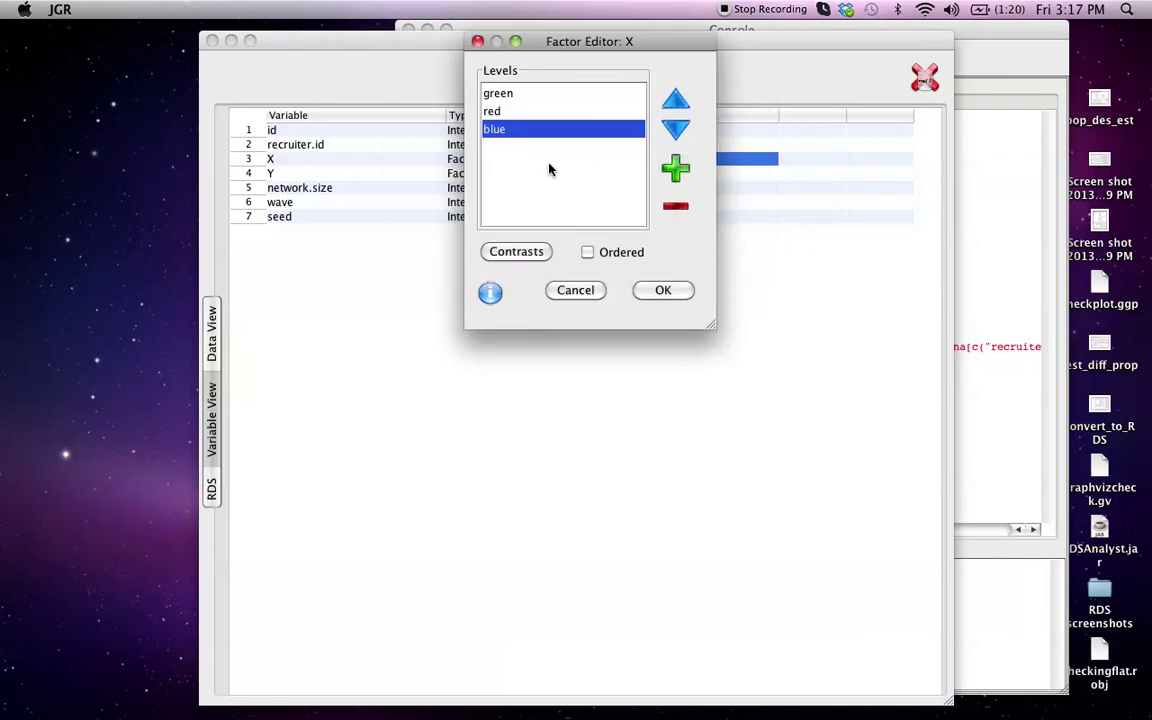
left_click(510, 96)
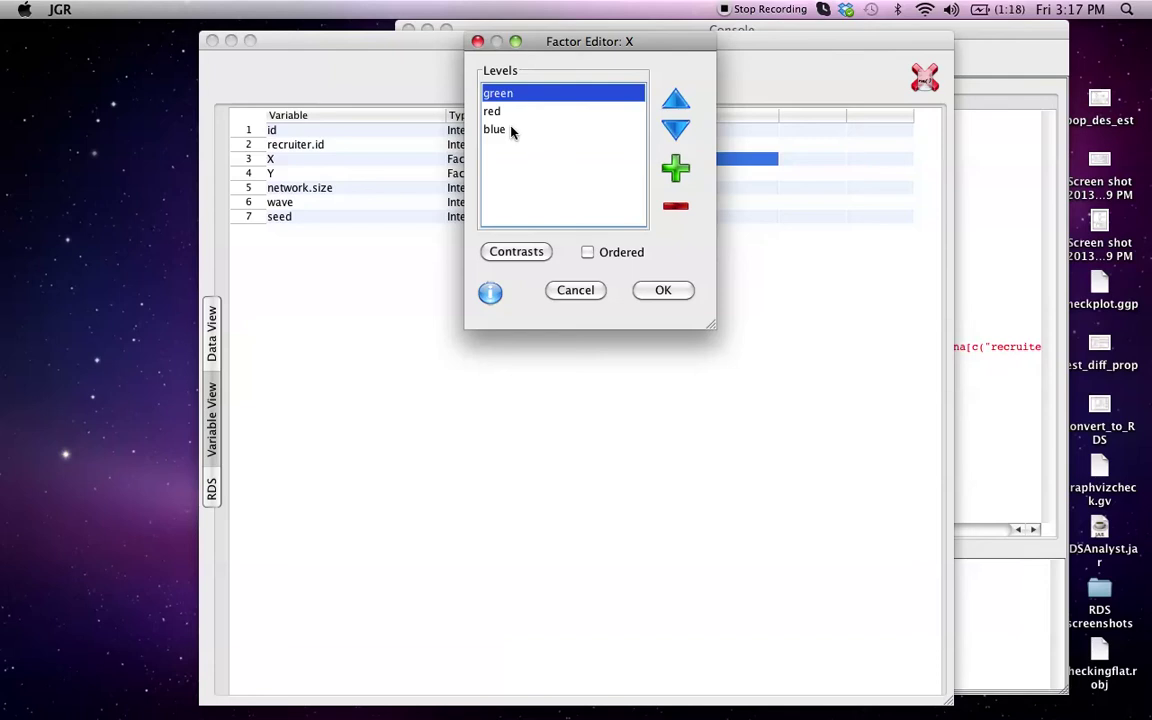
left_click(509, 129)
left_click(498, 116)
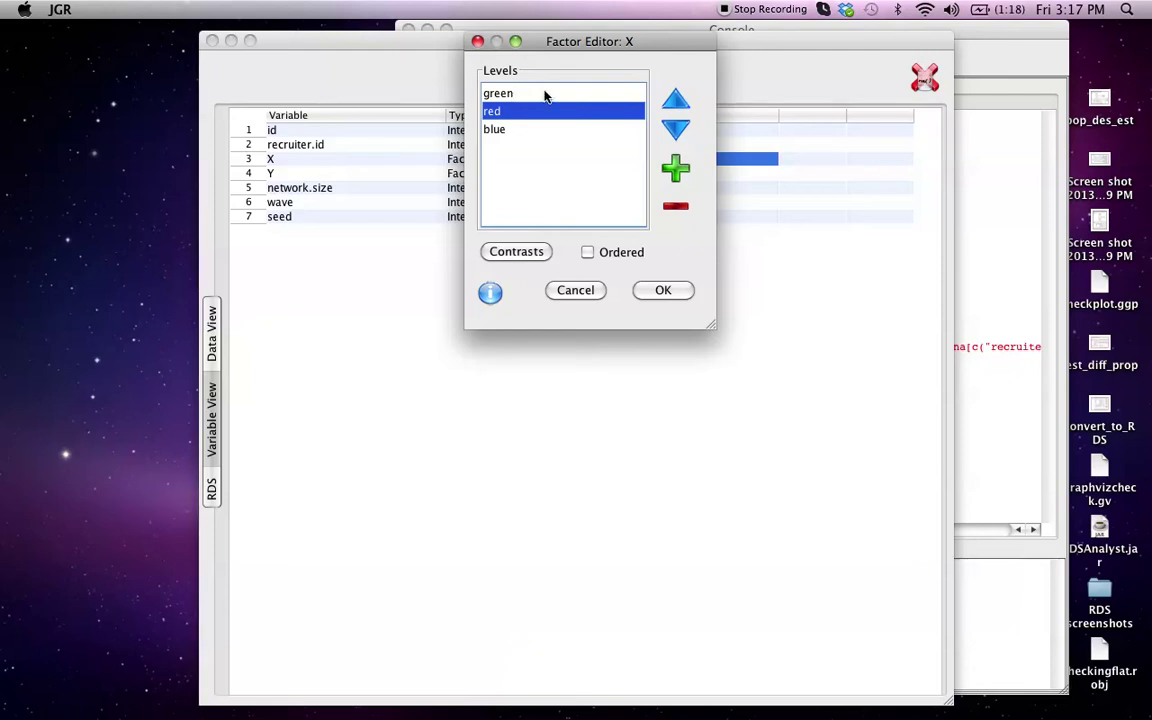
left_click(494, 131)
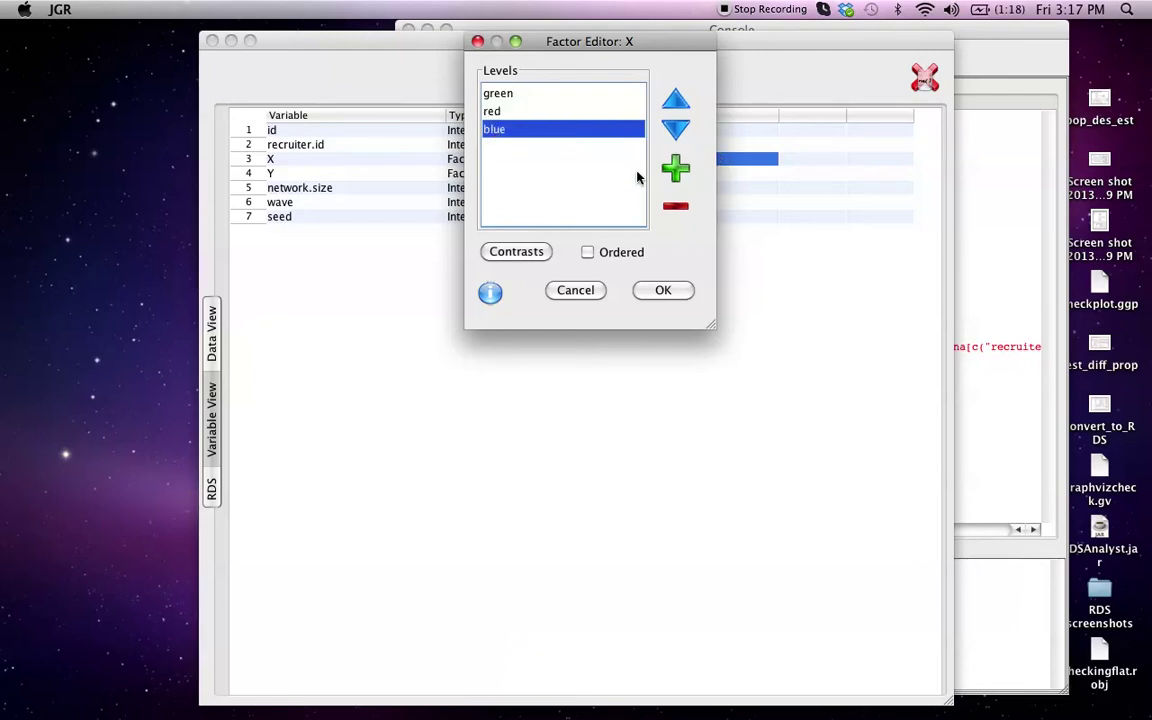
left_click(548, 95)
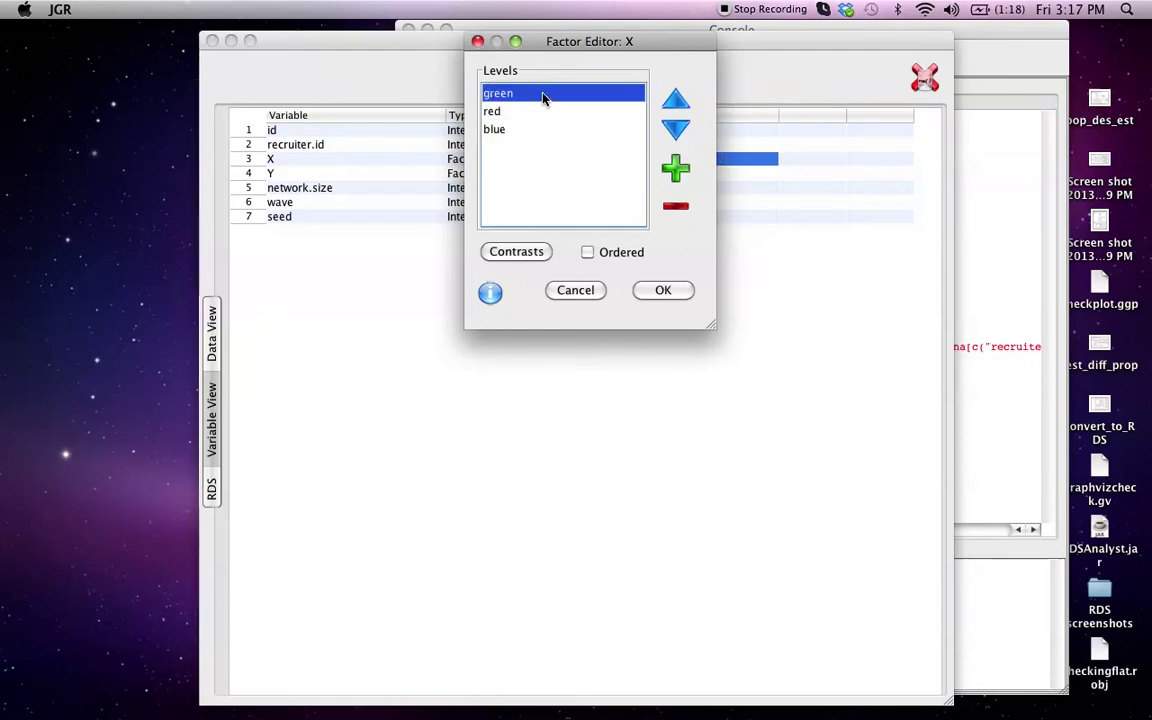
left_click(673, 208)
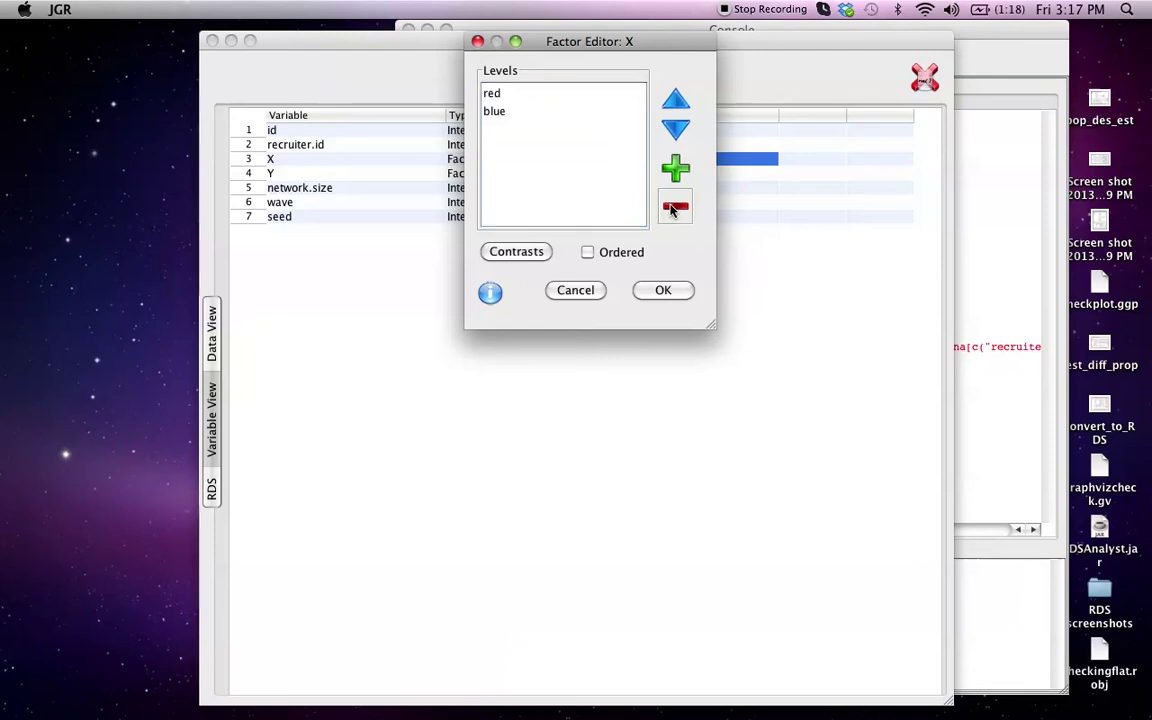
Apply the edited level order to factor X.
left_click(663, 290)
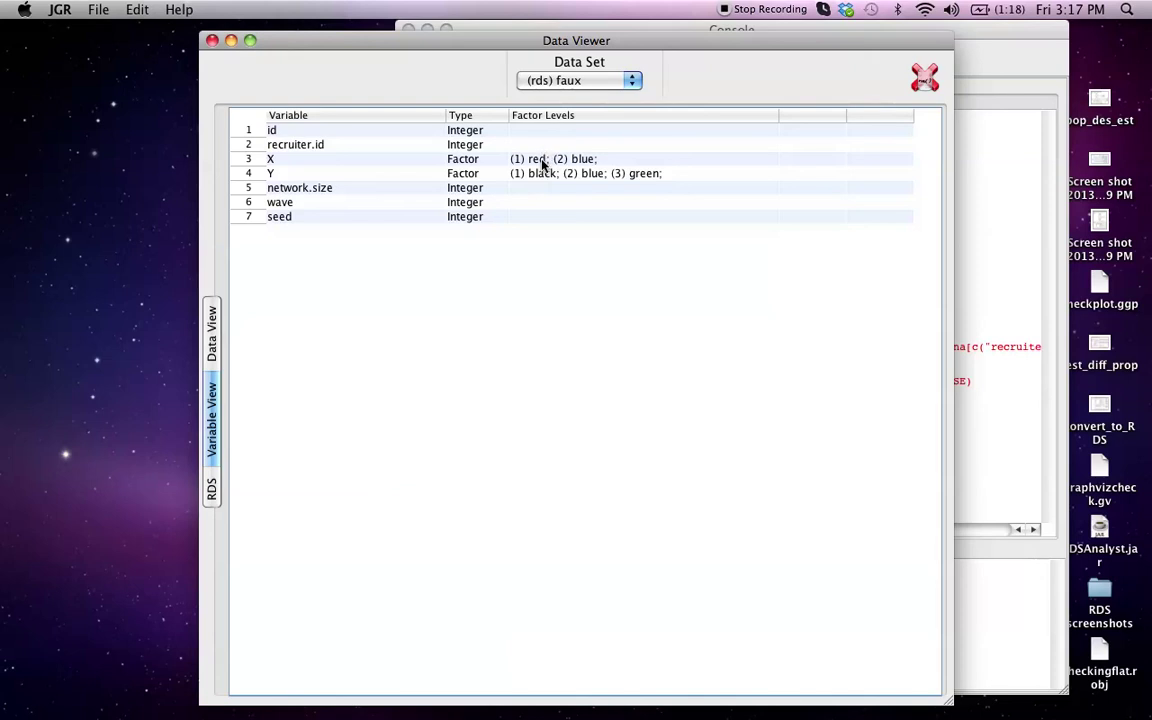
Move the Data Viewer aside and open the Recode Variables dialog from the console.
left_click_drag(326, 44, 260, 74)
left_click(503, 33)
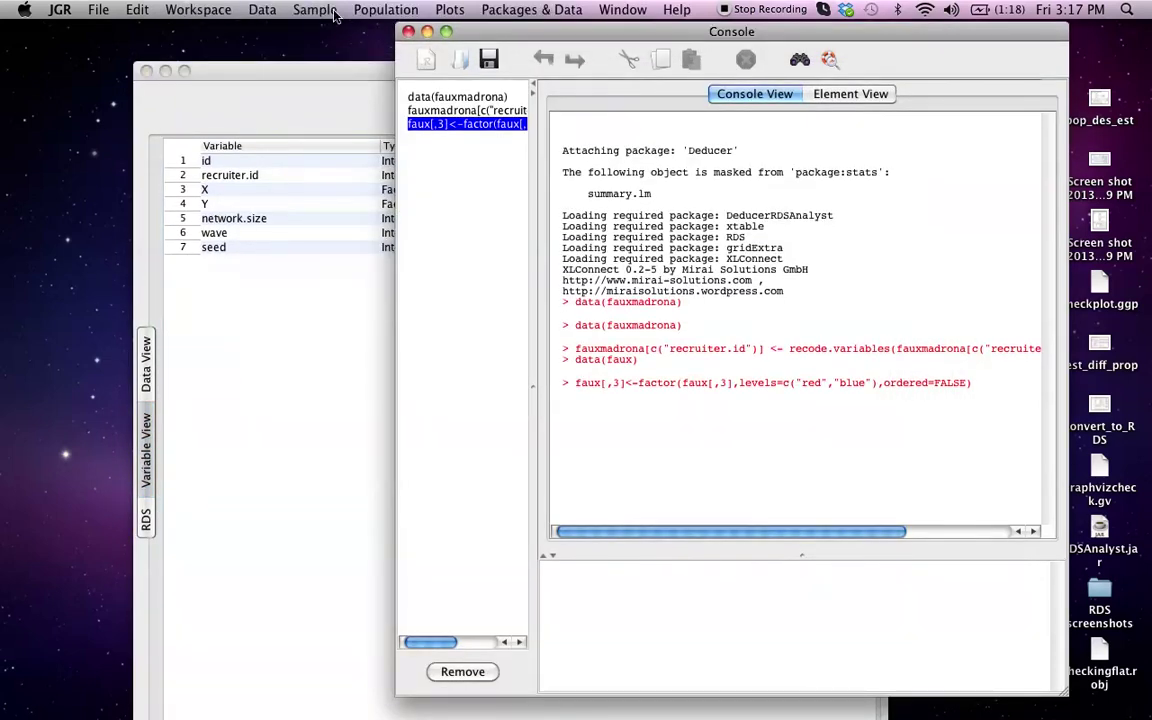
left_click(262, 10)
left_click(282, 33)
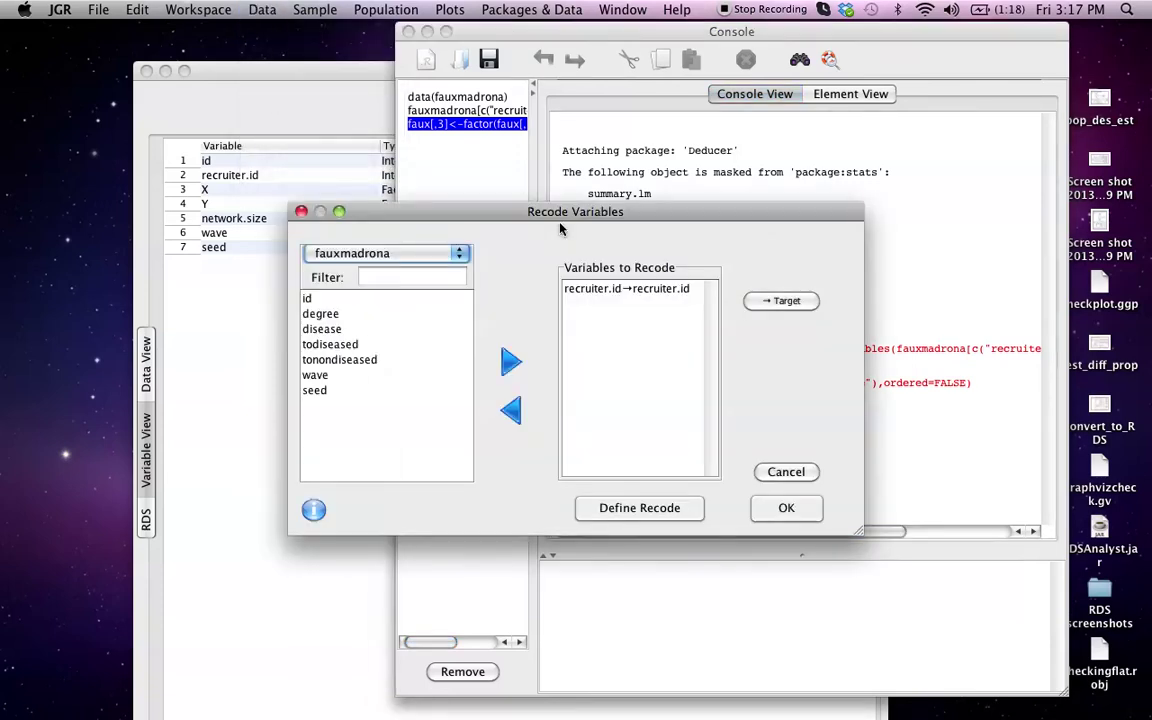
Switch the recode dialog to the faux data set and add variable X to the variables to recode.
left_click(417, 250)
left_click(417, 241)
left_click_drag(383, 212, 520, 8)
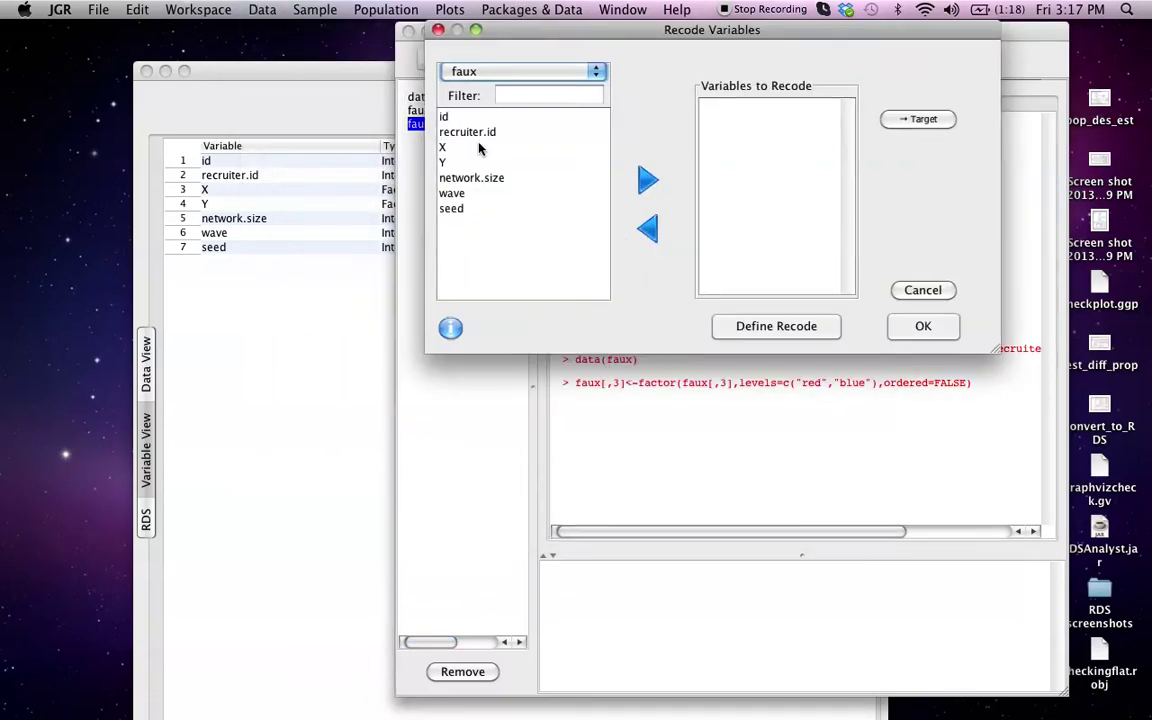
left_click(445, 147)
left_click(647, 181)
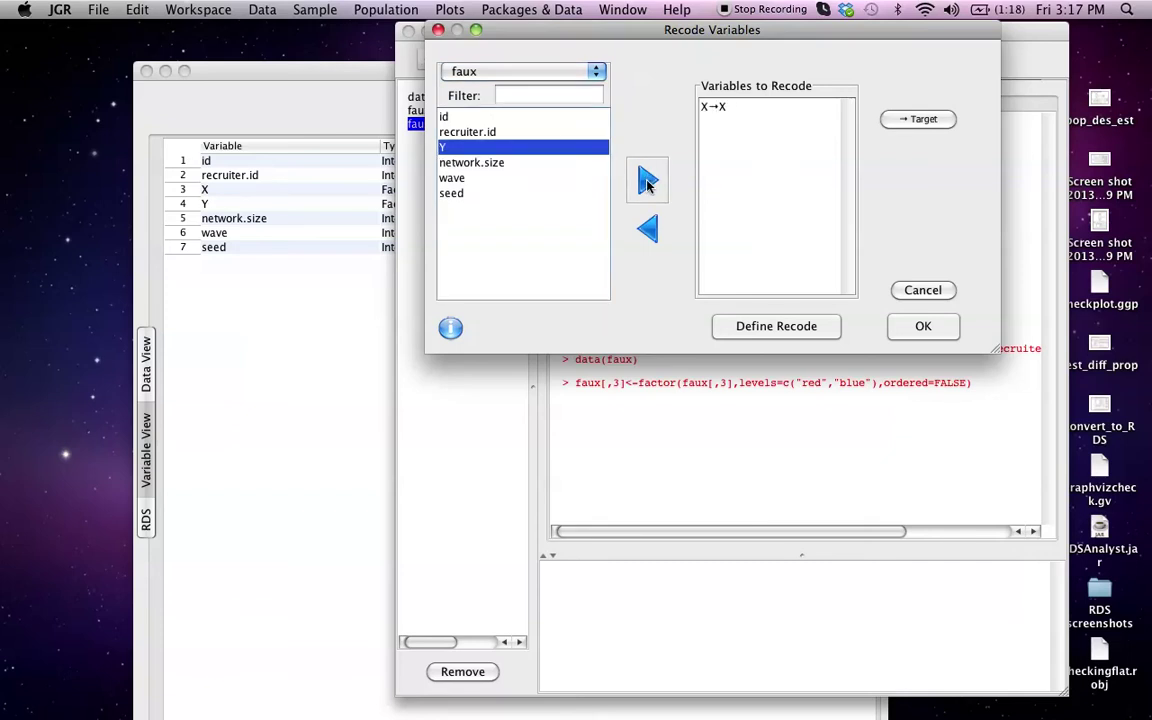
Set the recode target of X to a new variable named Z.
left_click(770, 107)
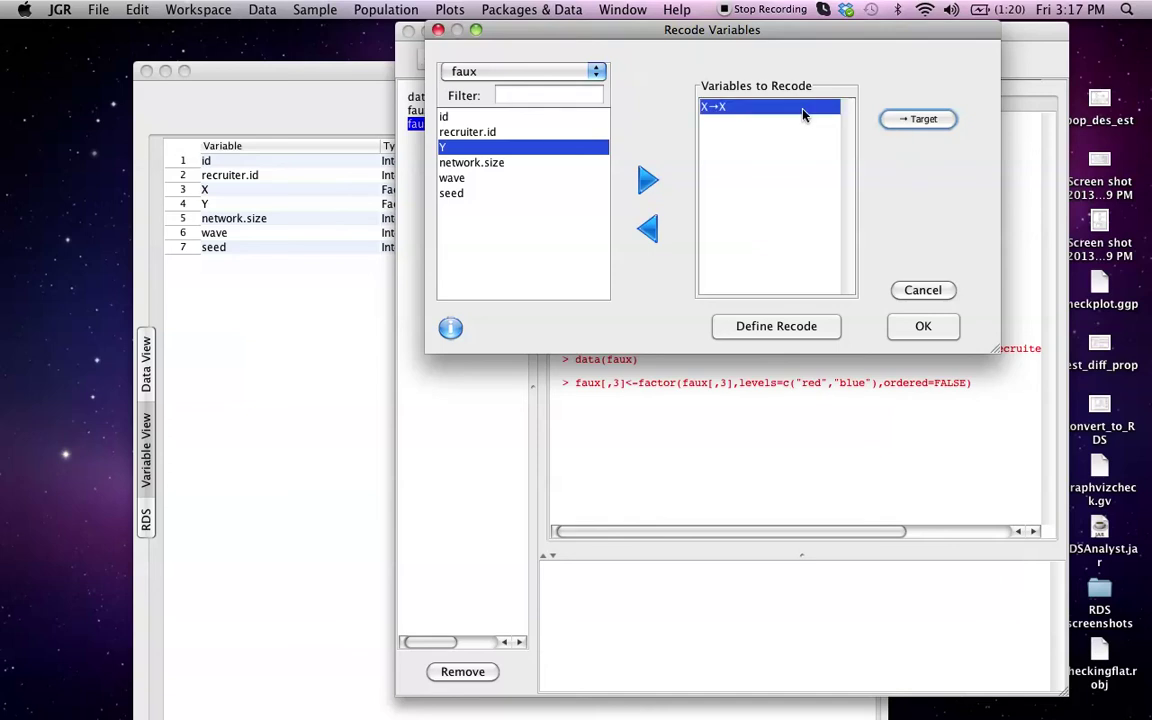
left_click(917, 119)
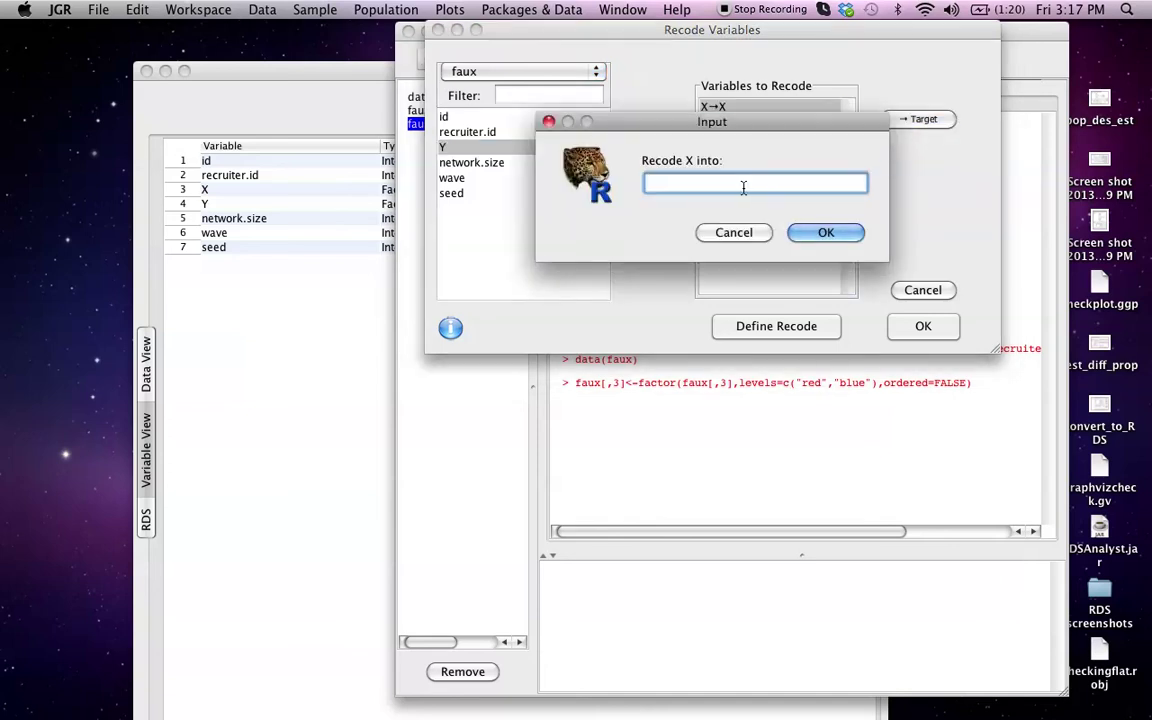
type("Z")
key("Return")
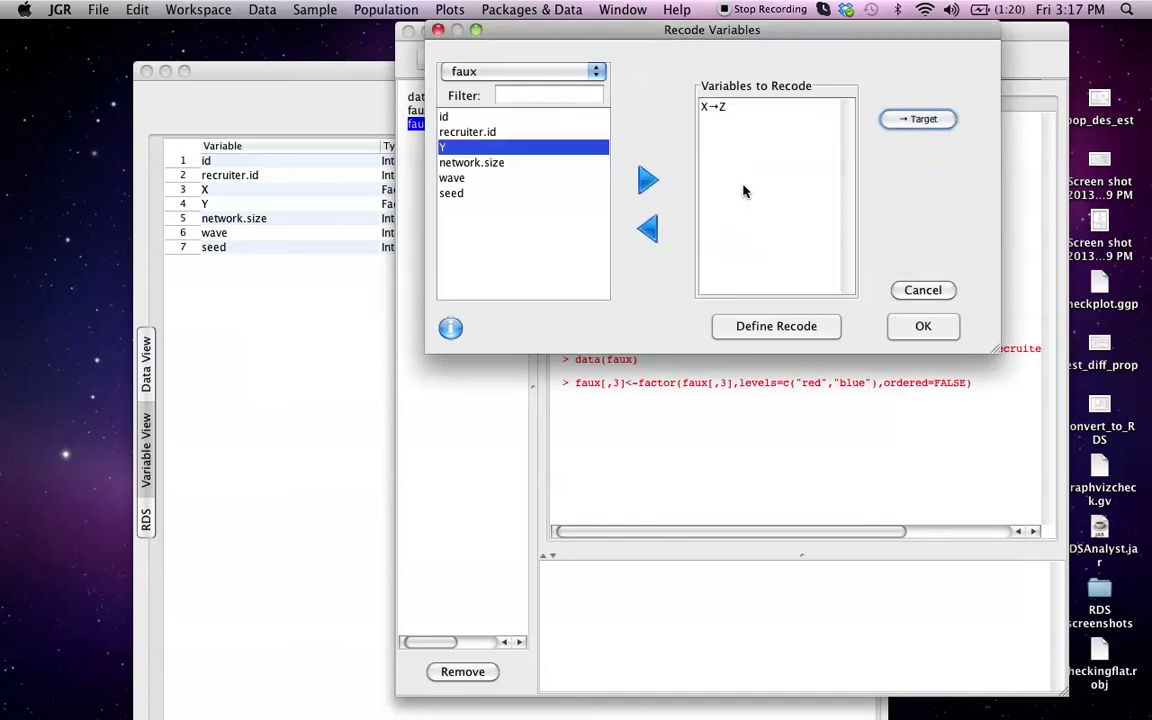
Open the recode definition for X into Z, with faux's data rows uncovered beside it and X's value frequencies displayed.
left_click(754, 327)
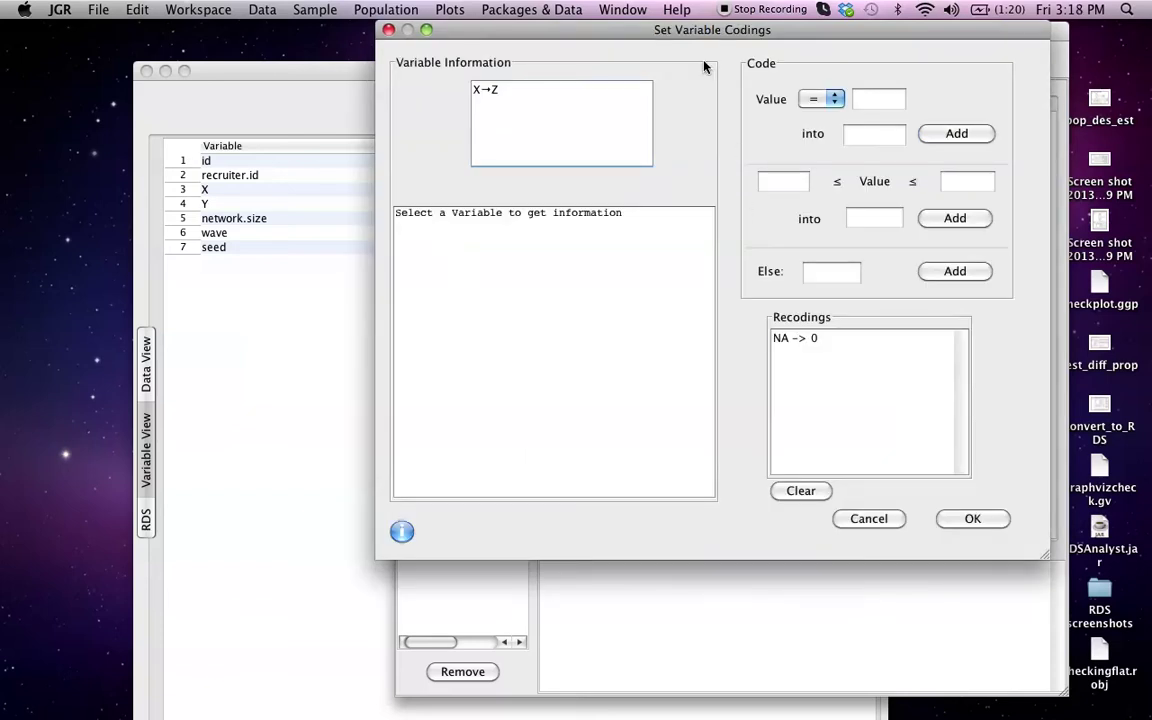
left_click(293, 346)
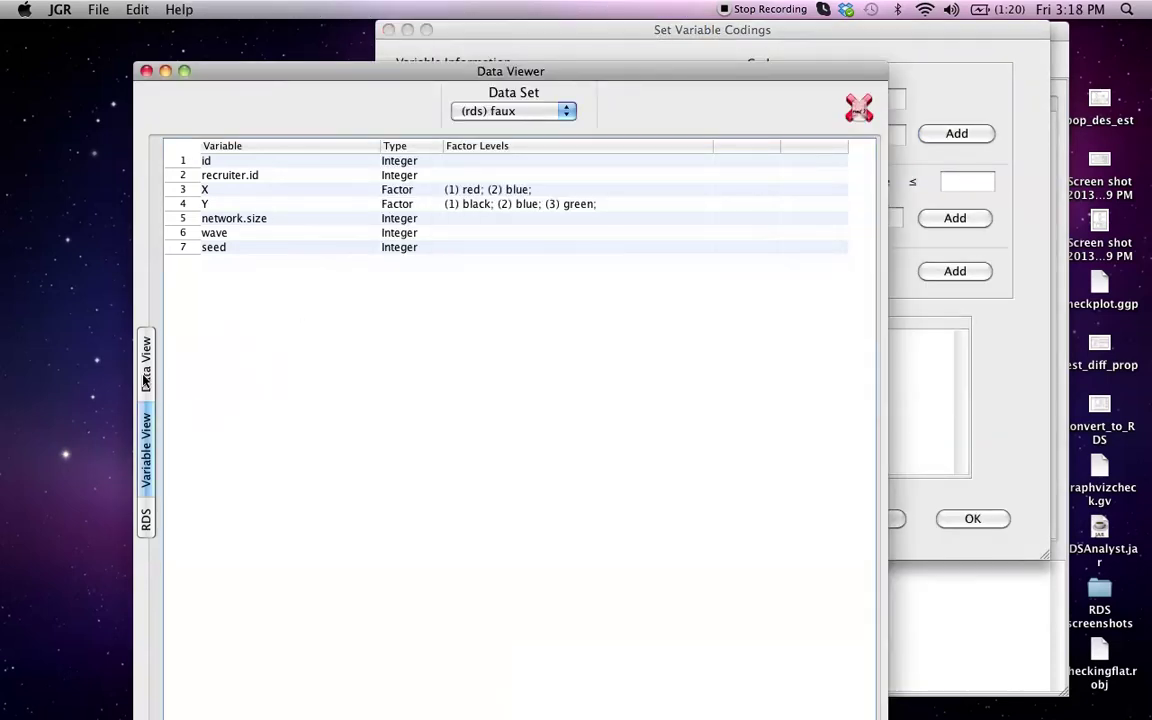
left_click(144, 336)
left_click_drag(222, 72, 100, 26)
left_click(804, 250)
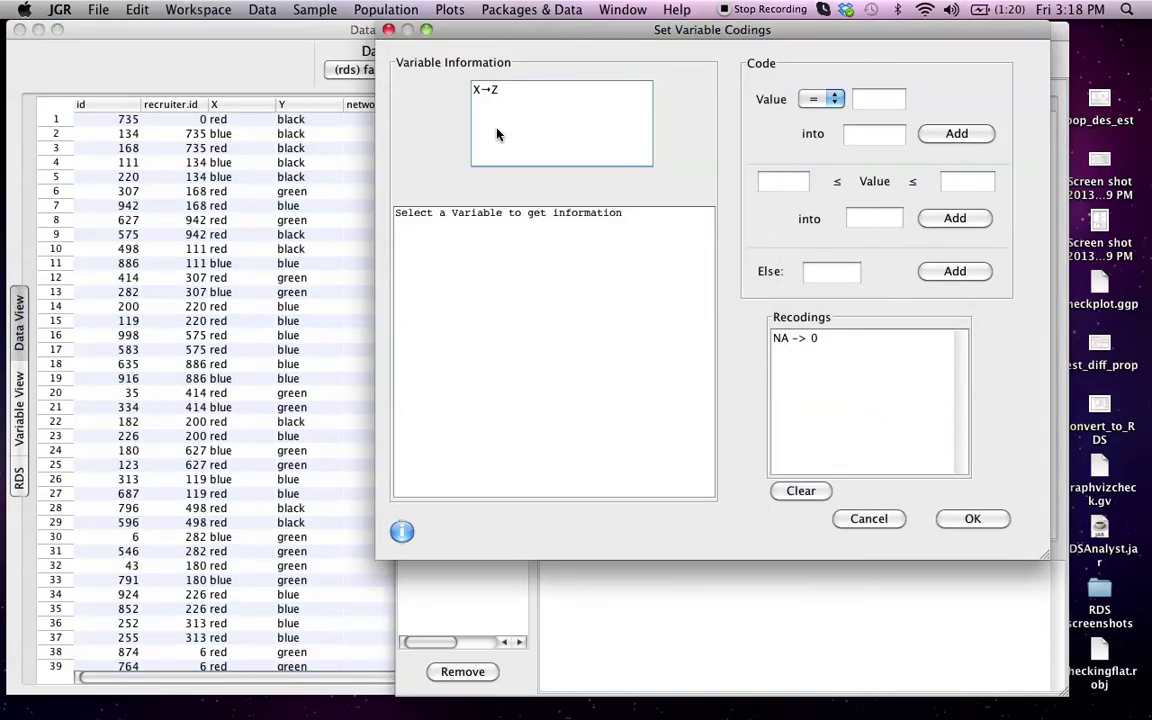
left_click(490, 88)
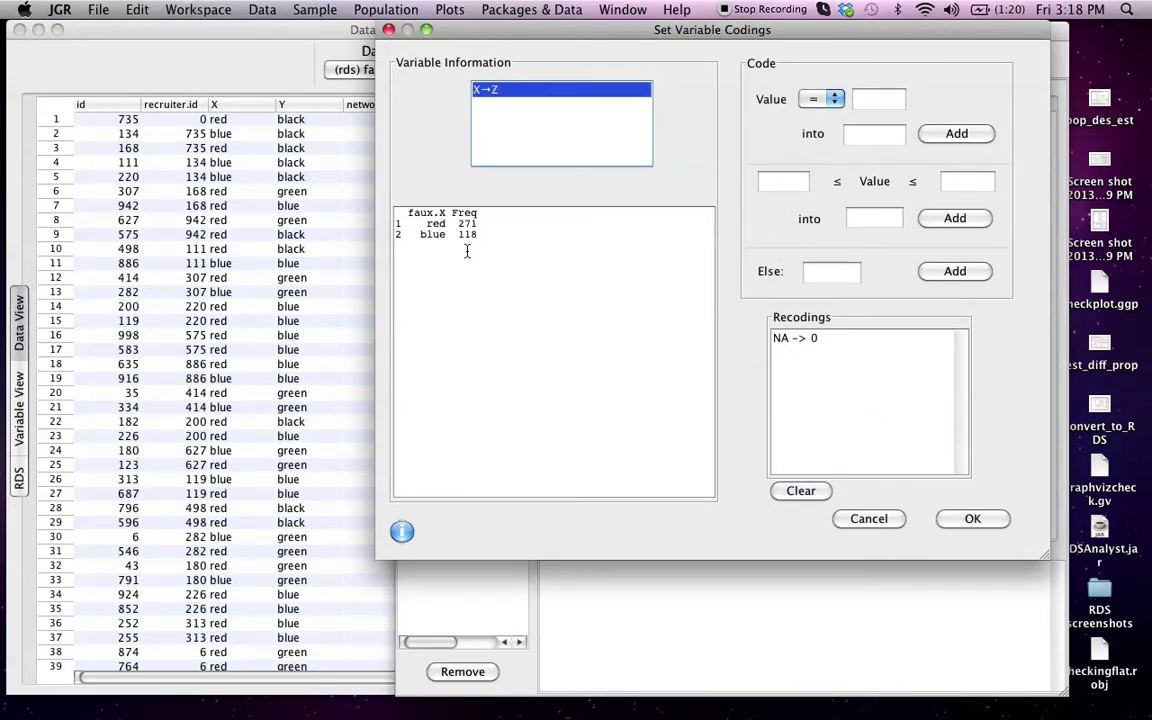
Add a recoding of the value red into green.
left_click(867, 102)
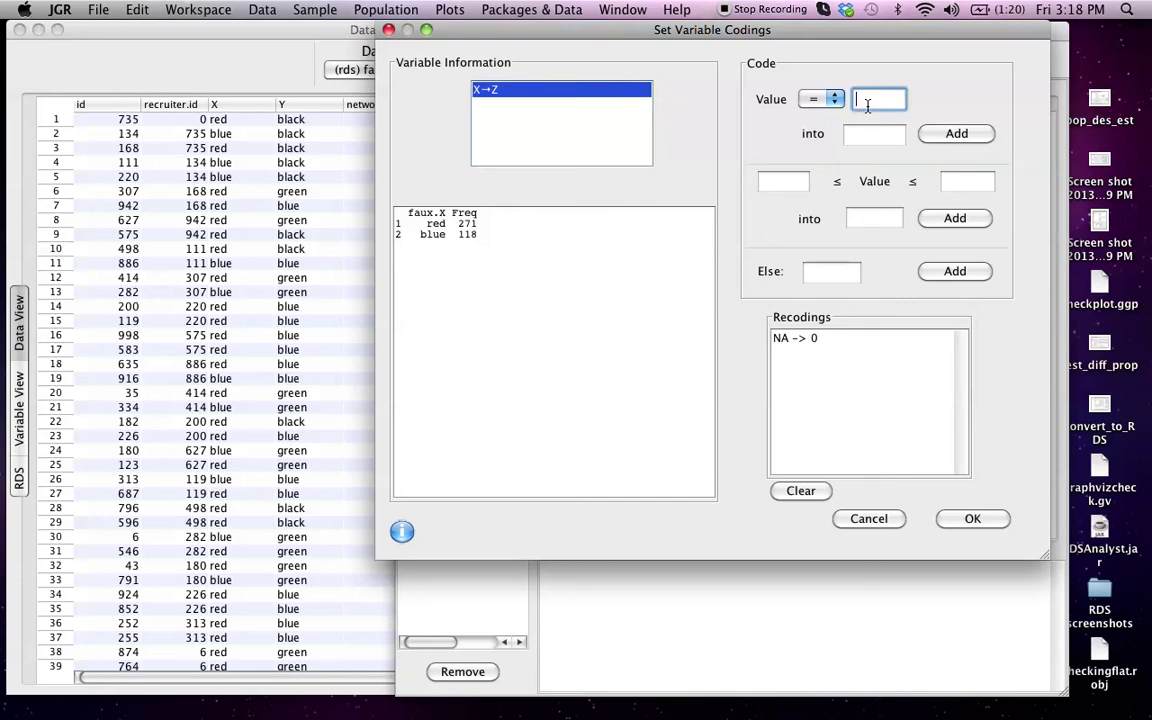
left_click(863, 133)
type("green")
left_click(937, 136)
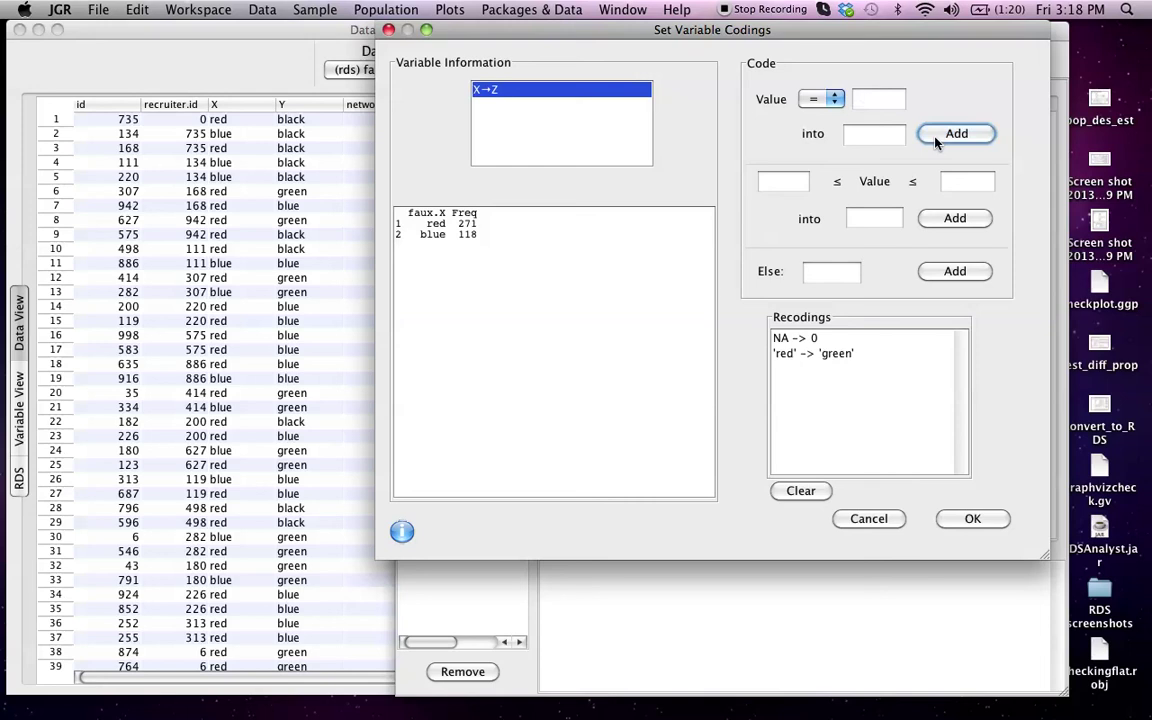
Remove the NA -> 0 recoding and run the recode of X into Z.
left_click(805, 340)
left_click(800, 490)
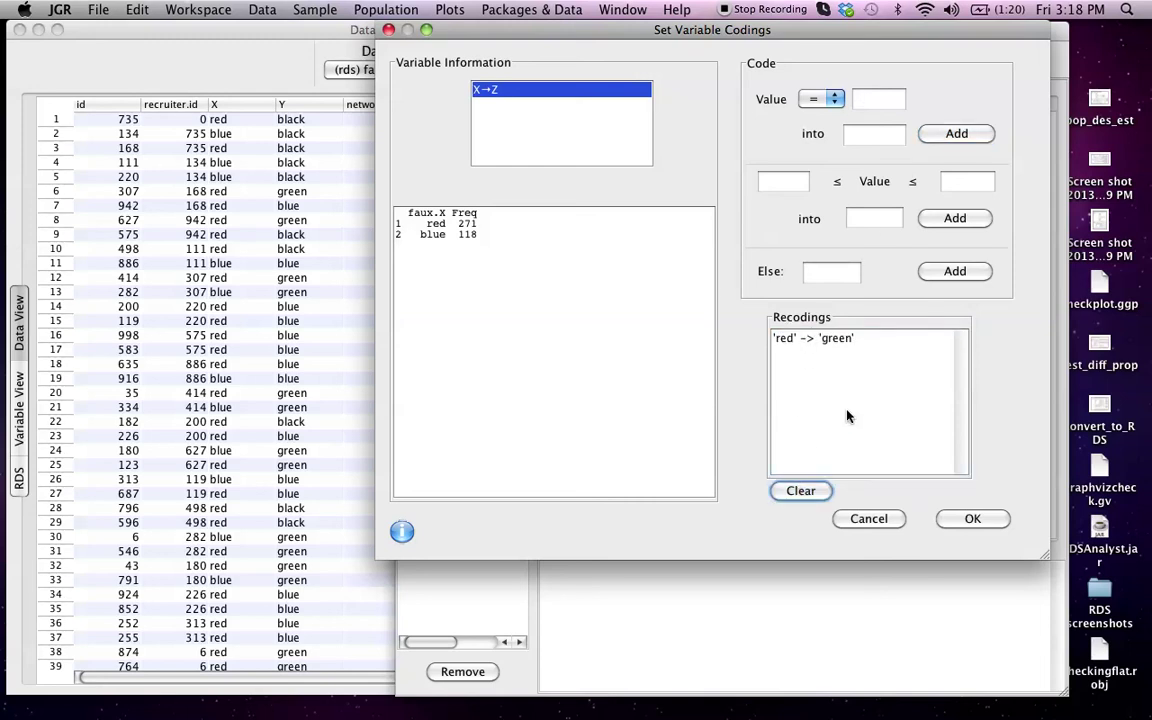
left_click(975, 521)
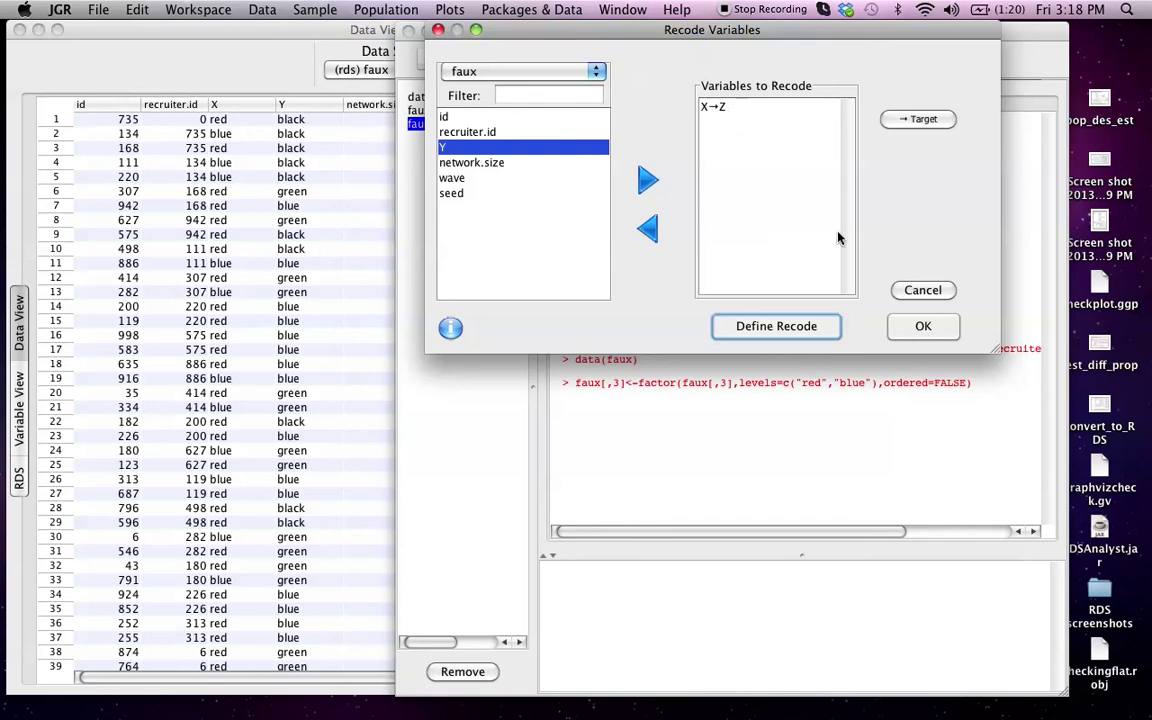
left_click(915, 326)
View faux's data in the Data Viewer and switch to fauxmadrona to examine its variable types and data rows.
left_click(295, 195)
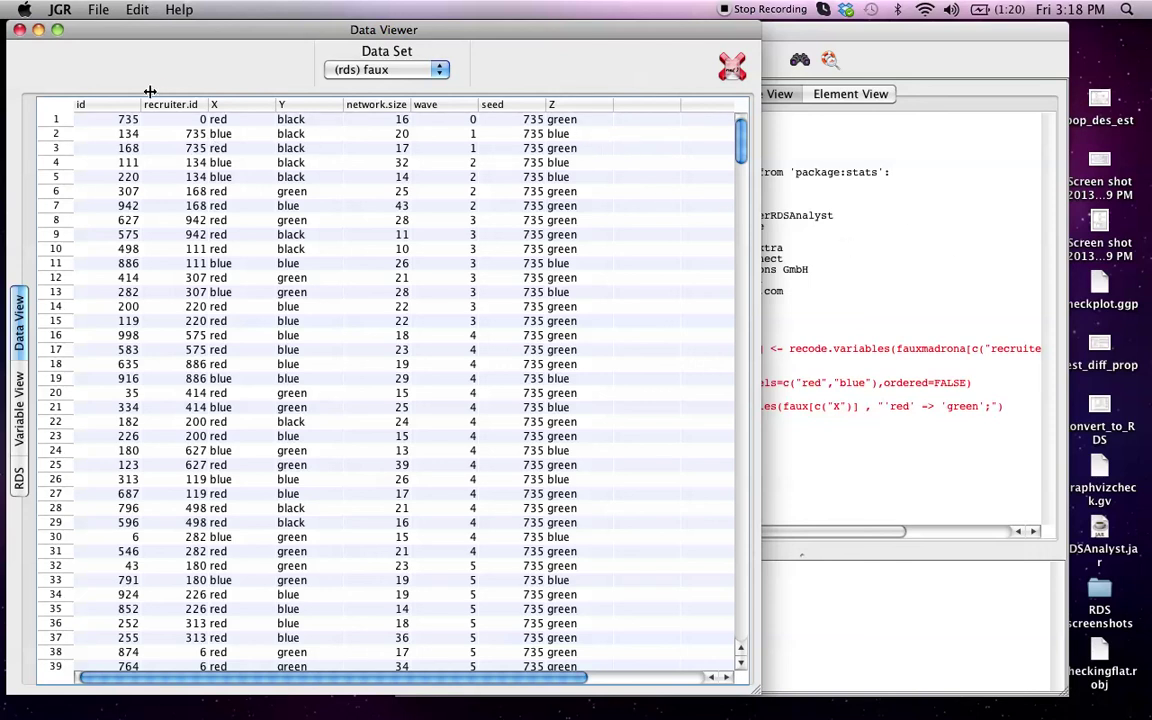
left_click(358, 69)
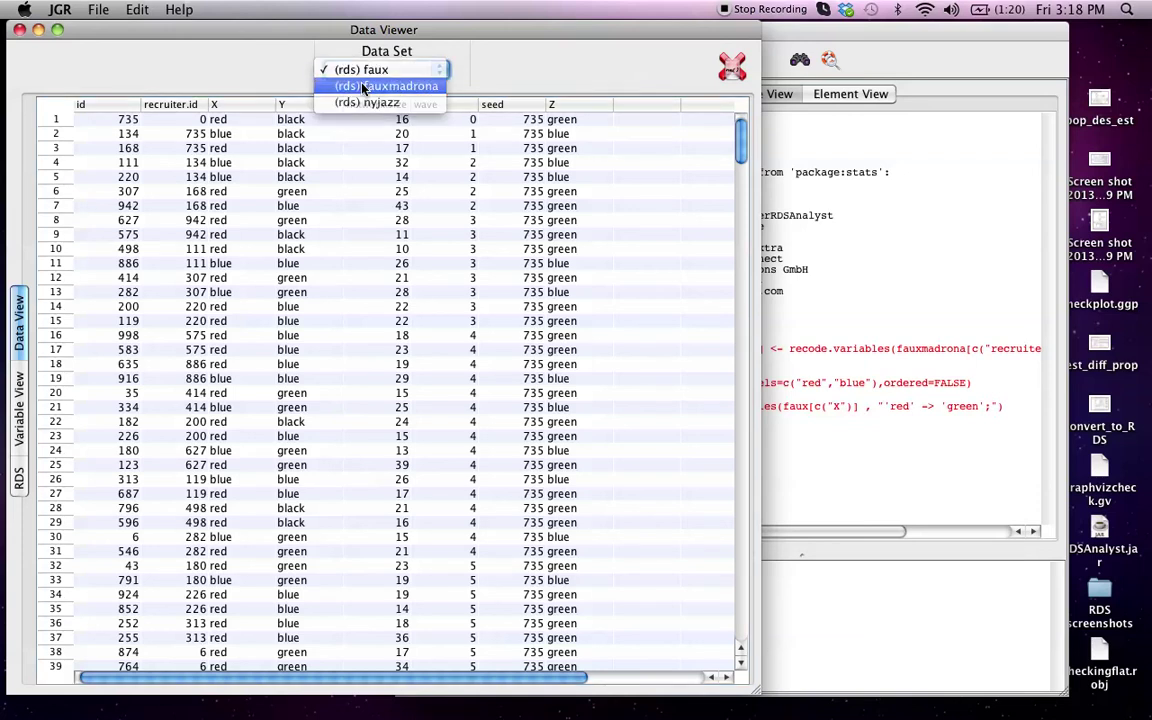
left_click(363, 86)
left_click(18, 385)
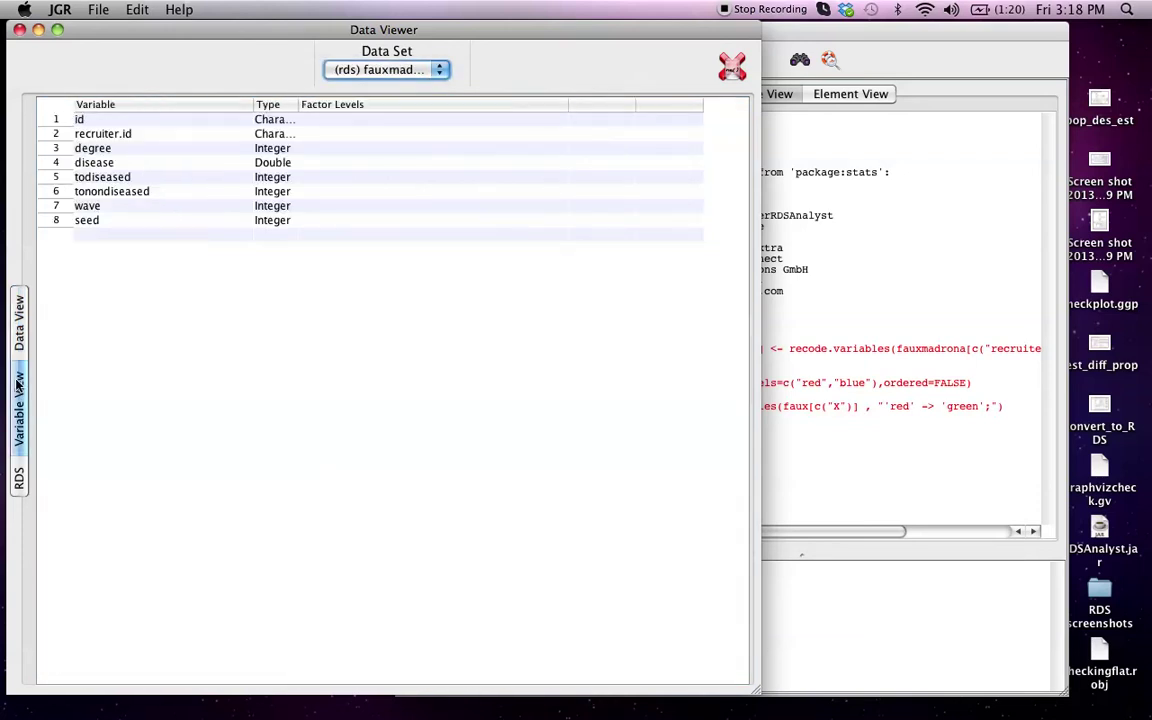
left_click(17, 338)
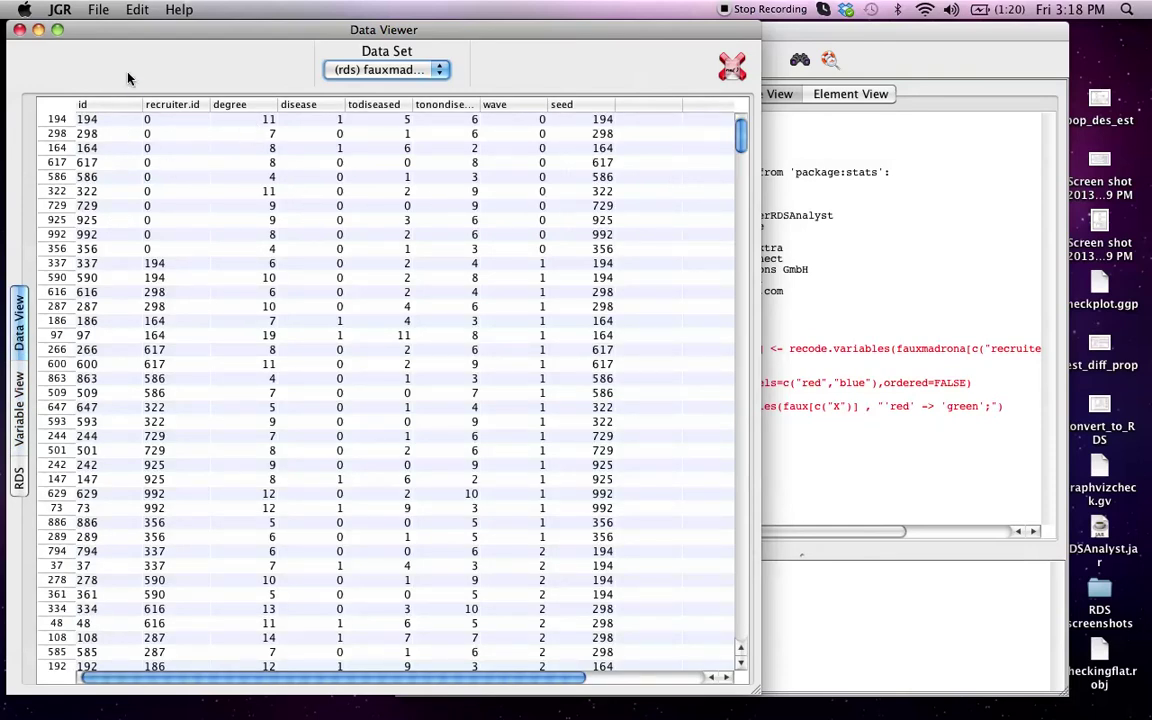
Sort the fauxmadrona data set by id in increasing order.
left_click(776, 240)
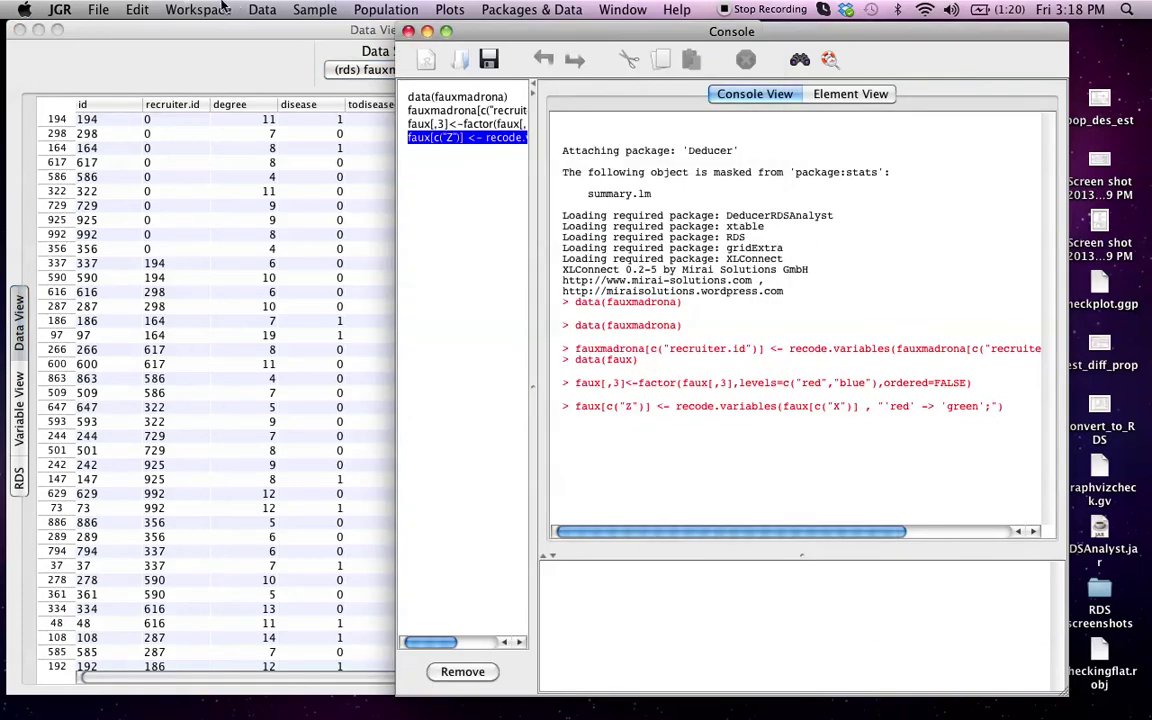
left_click(256, 9)
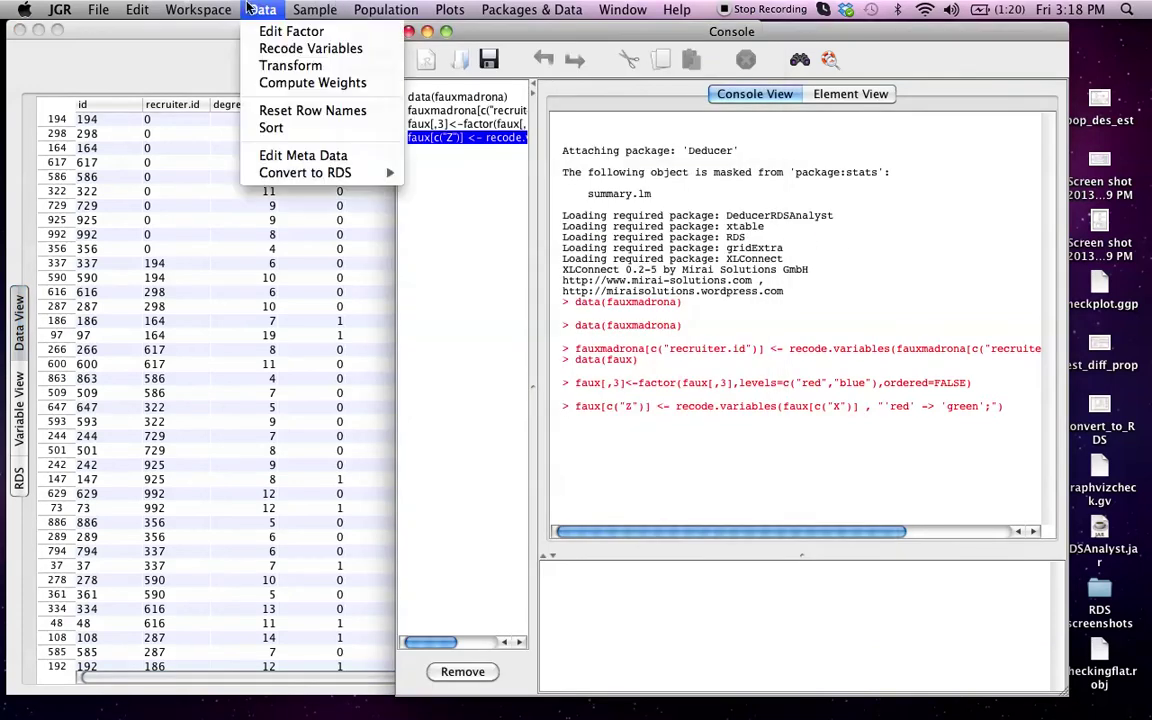
left_click(265, 127)
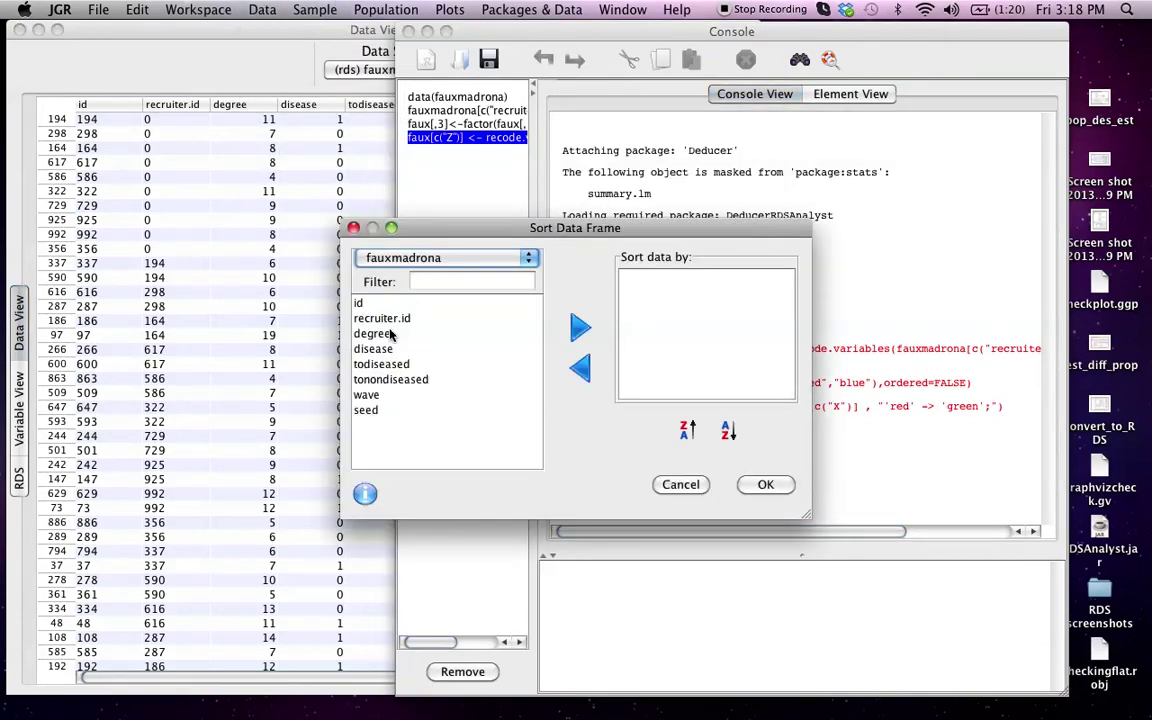
left_click(362, 303)
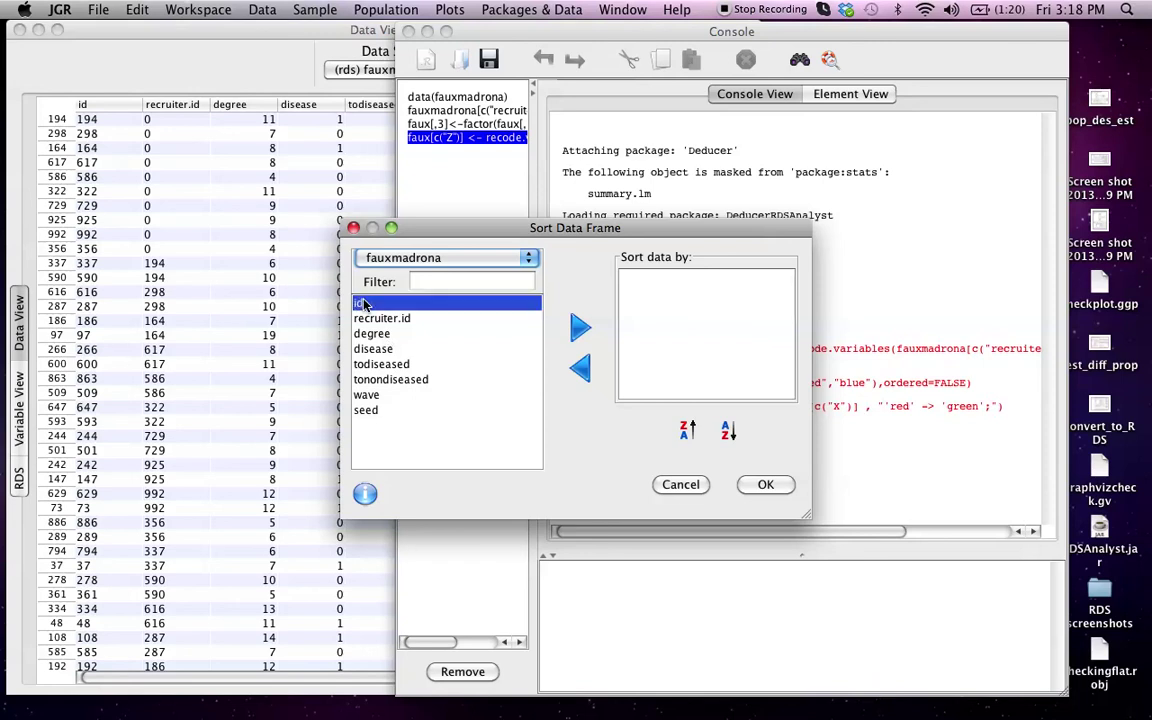
left_click(580, 327)
left_click(687, 430)
left_click(765, 484)
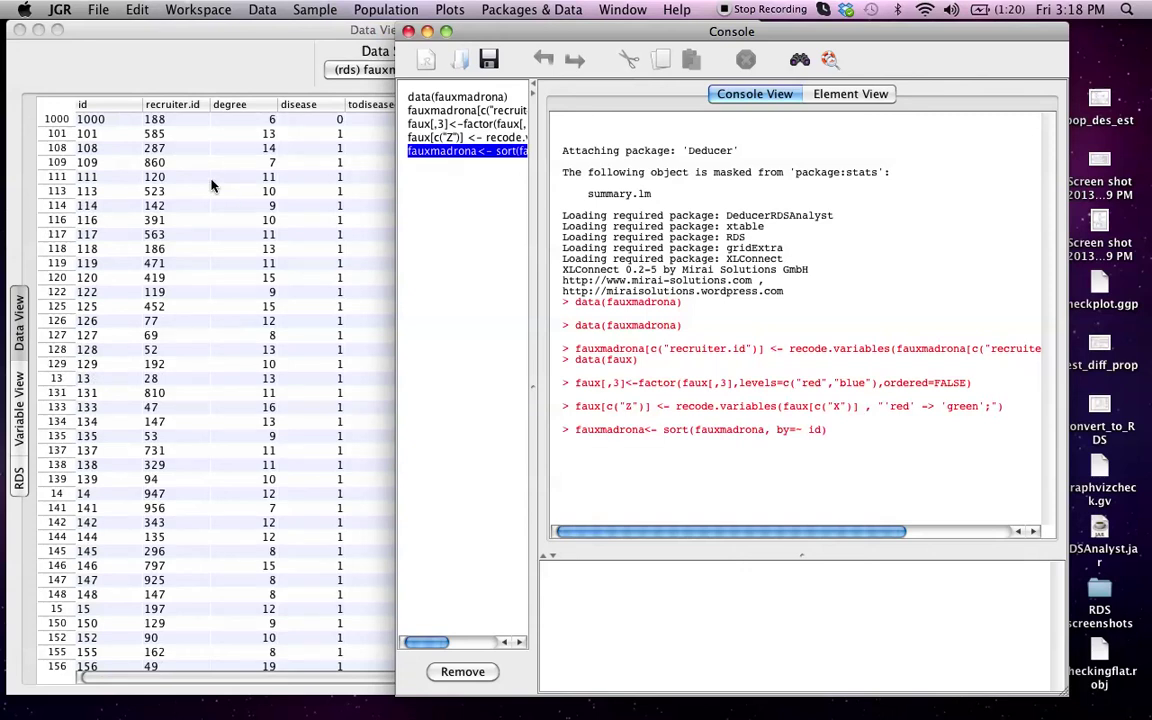
Check the sorted id column and change the type of fauxmadrona's id variable to Integer.
left_click(222, 176)
left_click(88, 118)
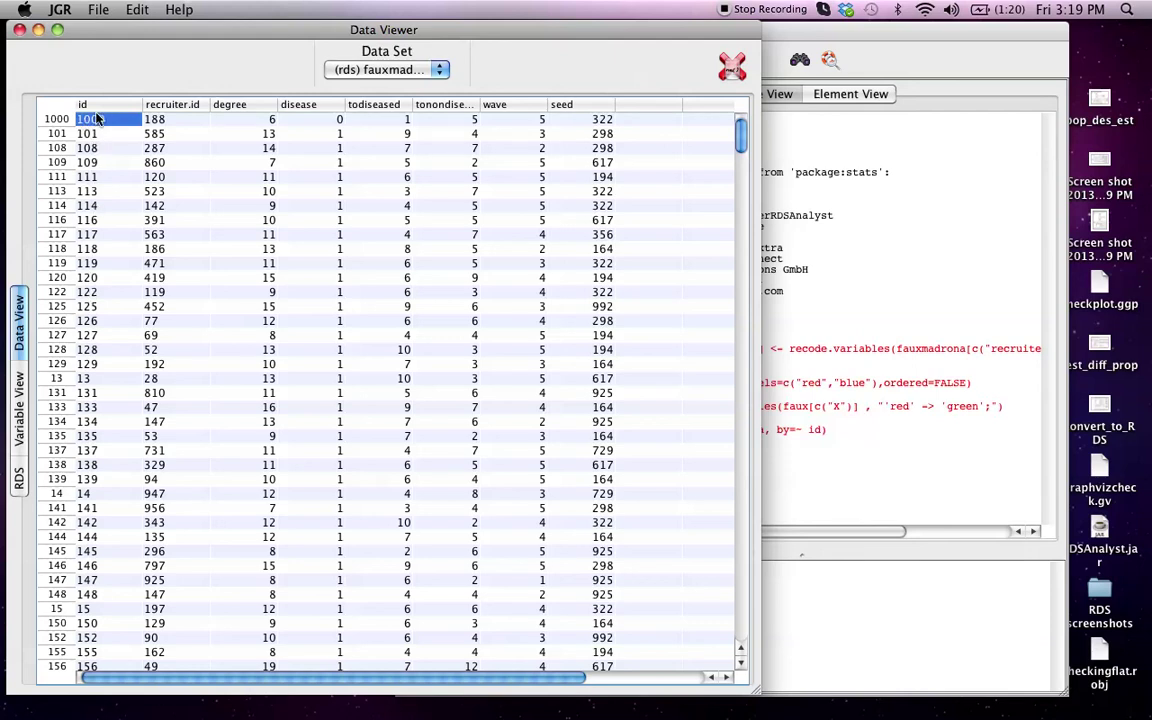
left_click(18, 397)
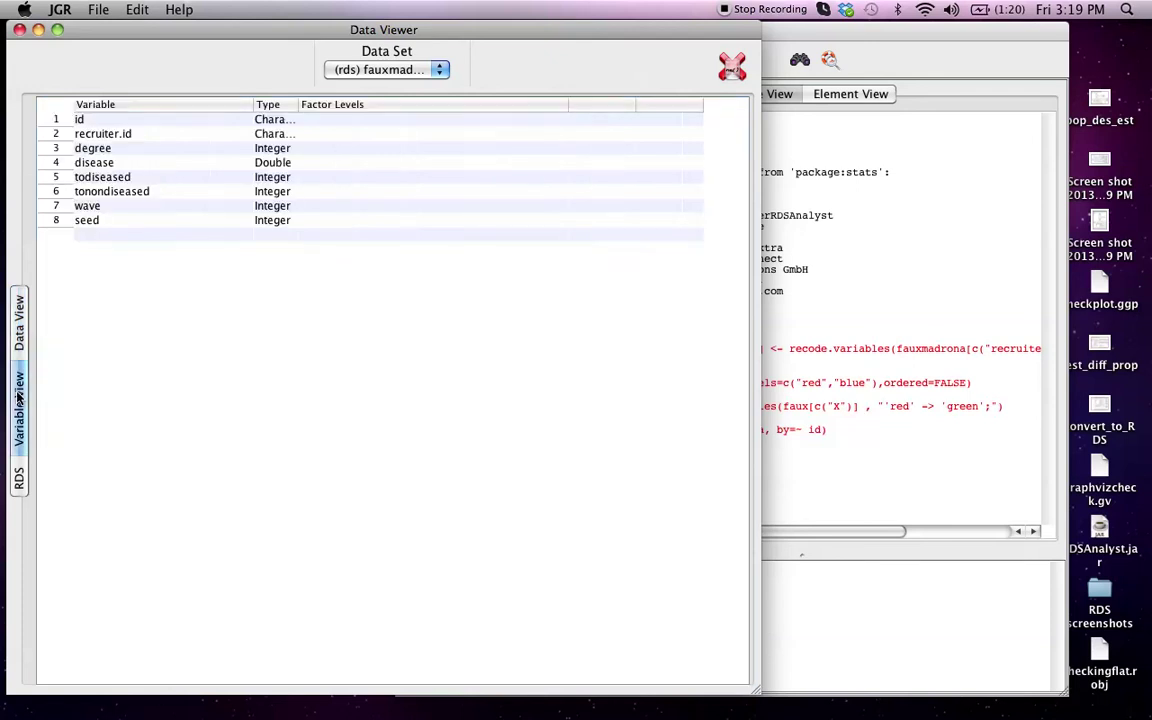
left_click(280, 121)
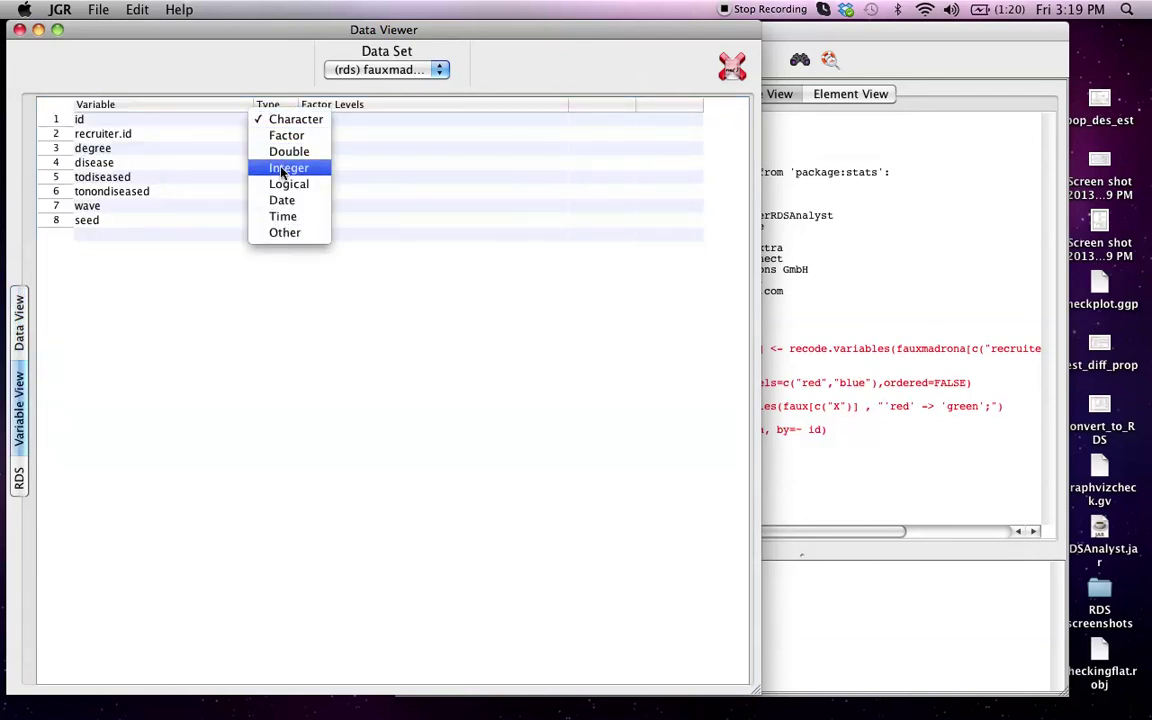
left_click(282, 168)
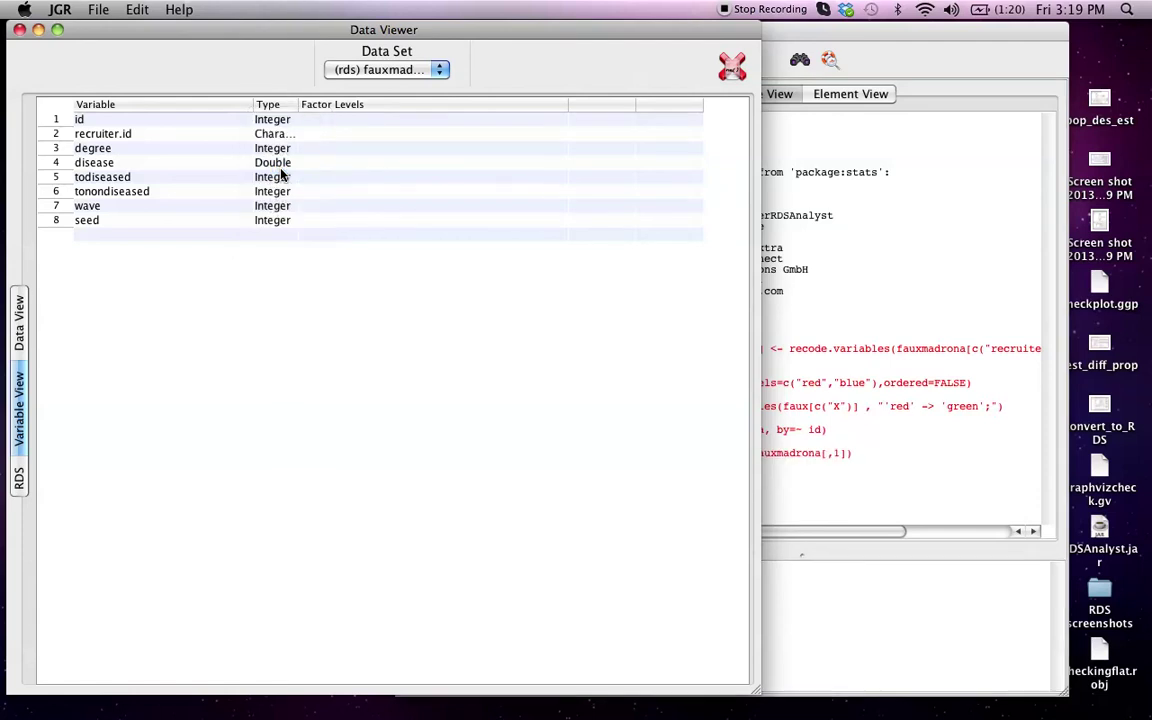
left_click(19, 335)
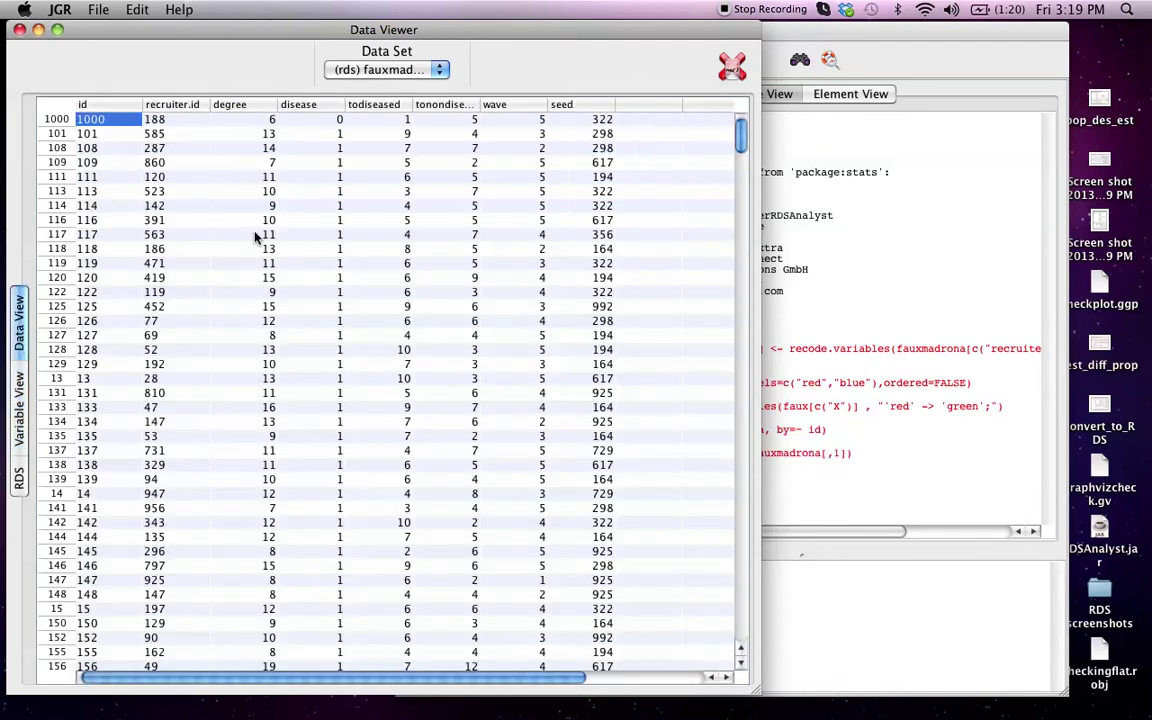
Sort fauxmadrona by increasing id again and check the row order in the data view.
left_click(769, 158)
left_click(262, 9)
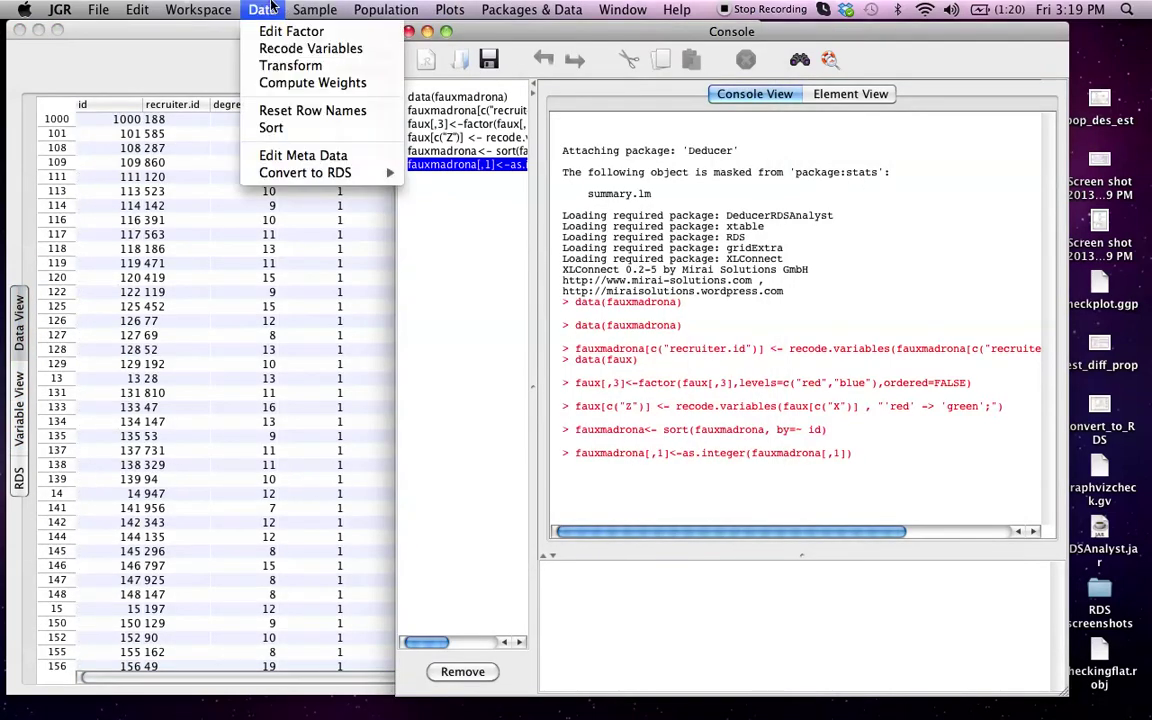
left_click(273, 131)
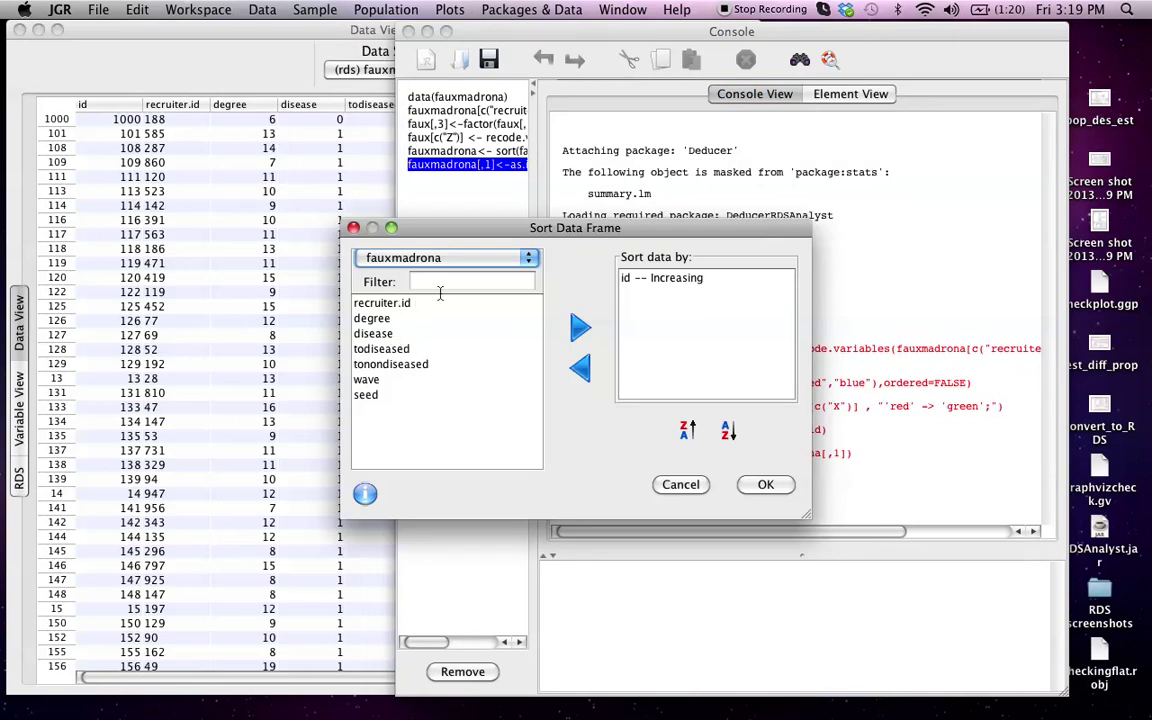
left_click(764, 484)
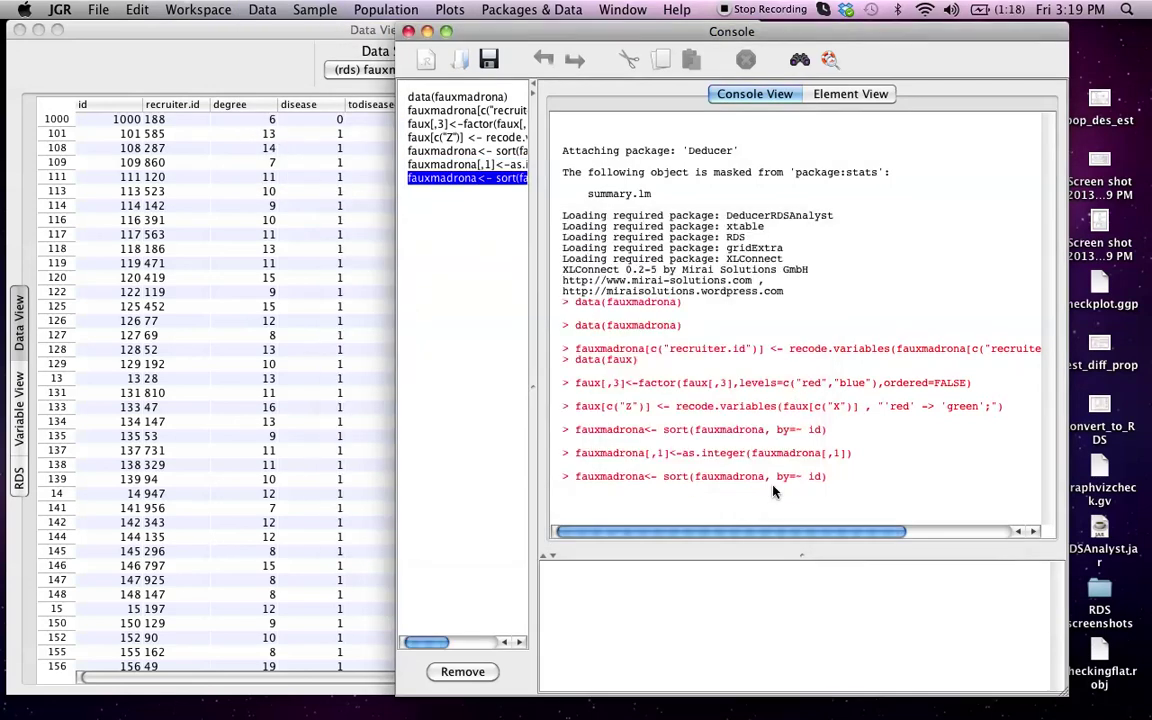
left_click(226, 178)
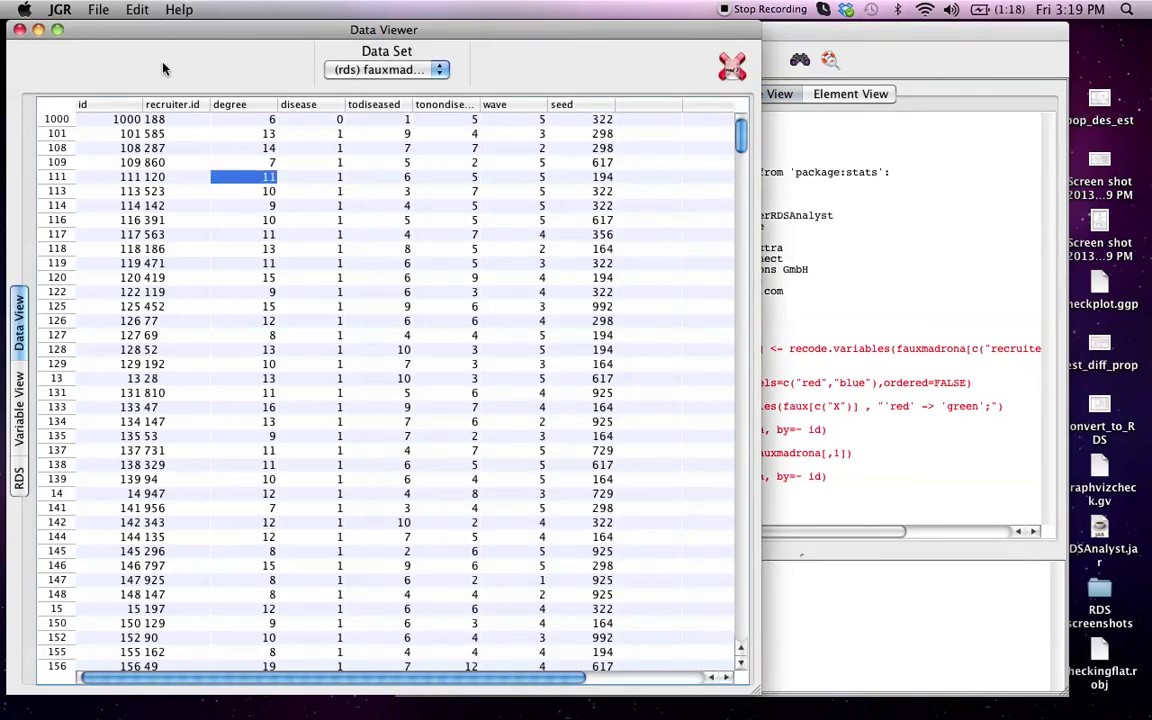
left_click(120, 121)
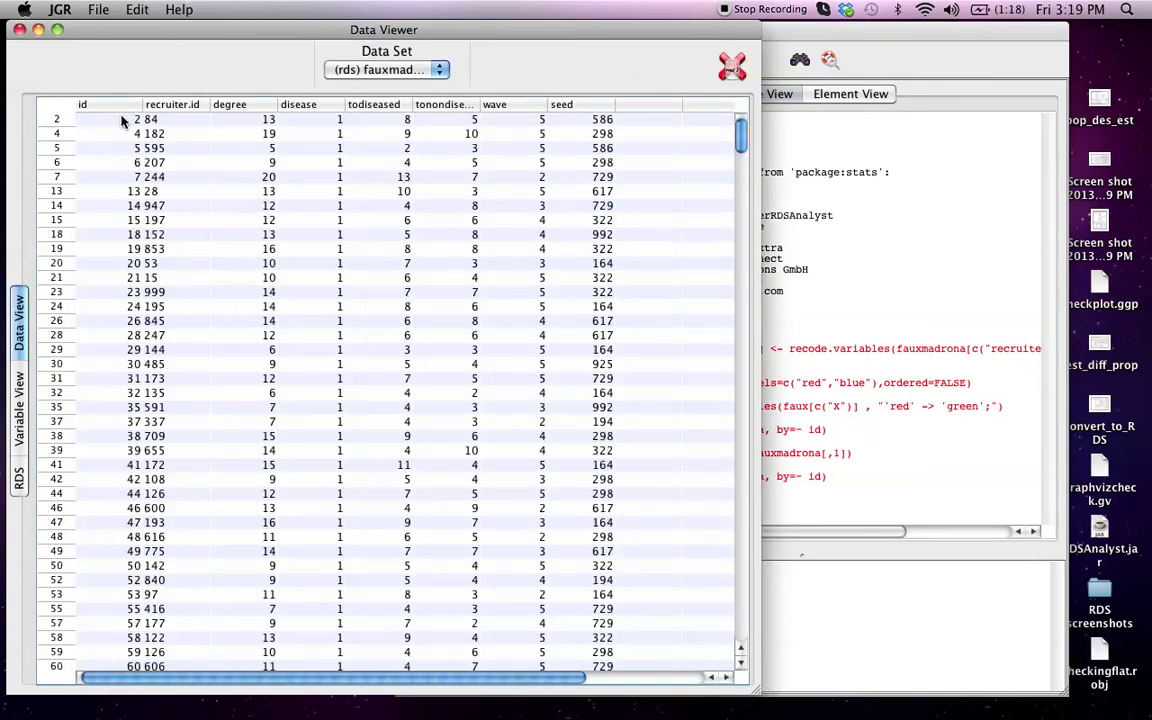
left_click(126, 121)
left_click(395, 191)
Start a variable recode on the fauxmadrona data set and add degree as the variable to recode.
left_click(897, 250)
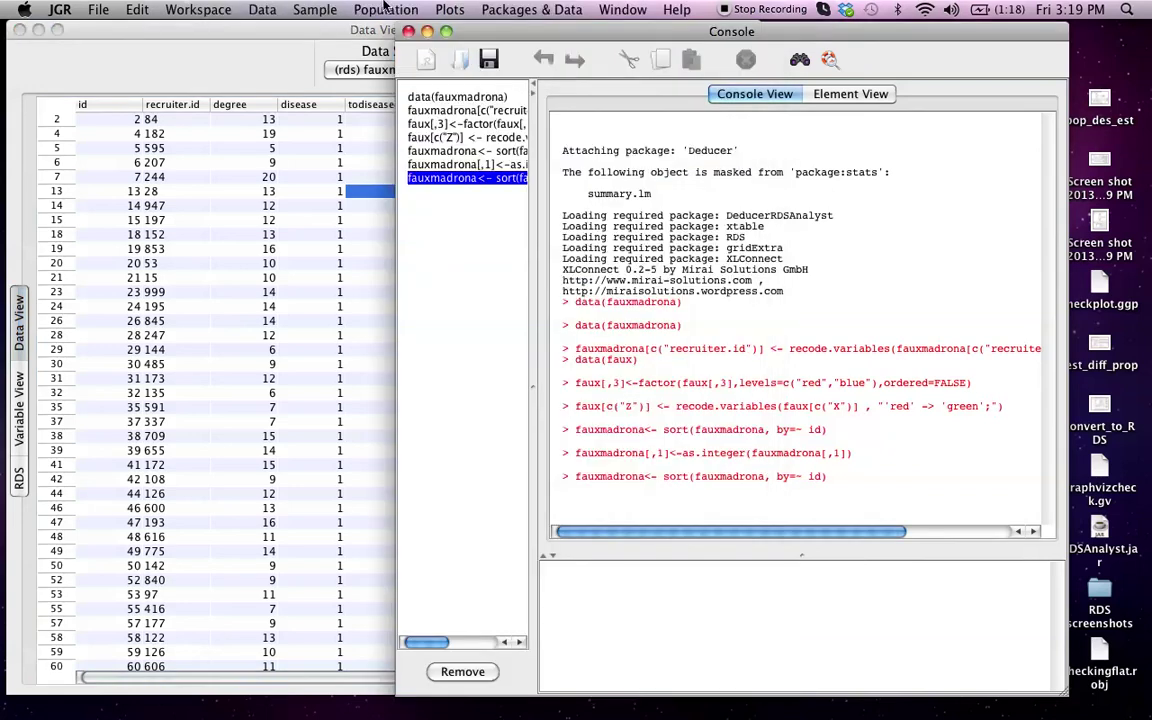
left_click(245, 8)
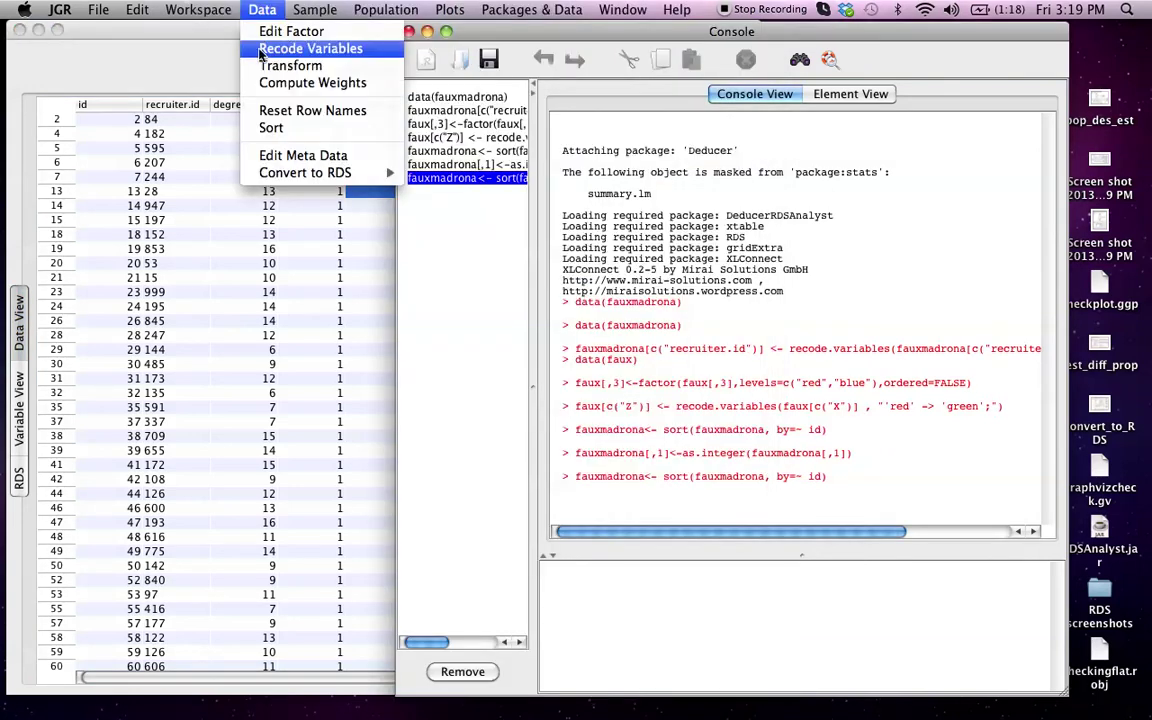
left_click(252, 49)
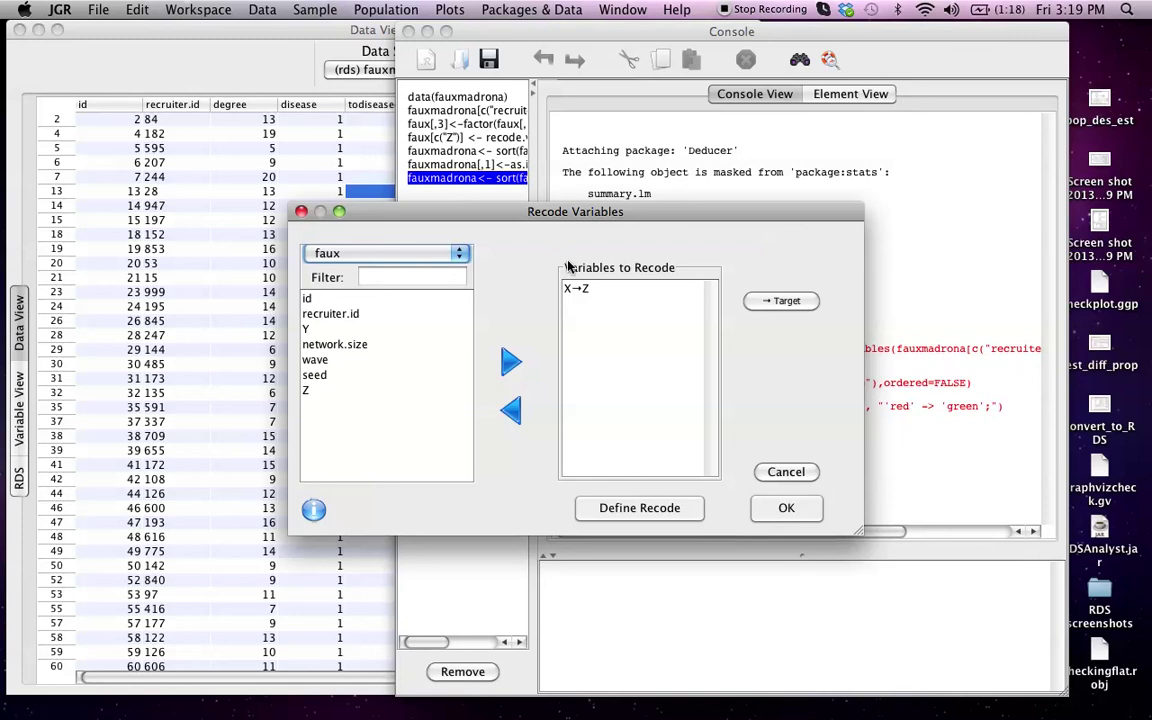
left_click(430, 253)
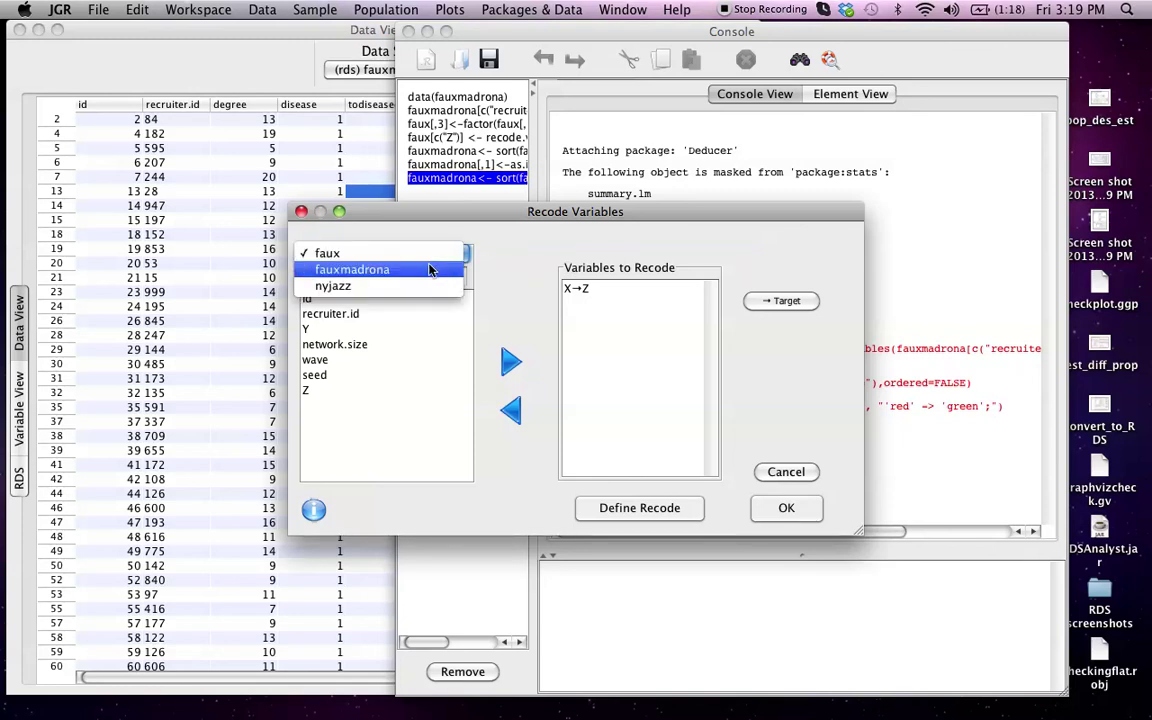
left_click(430, 270)
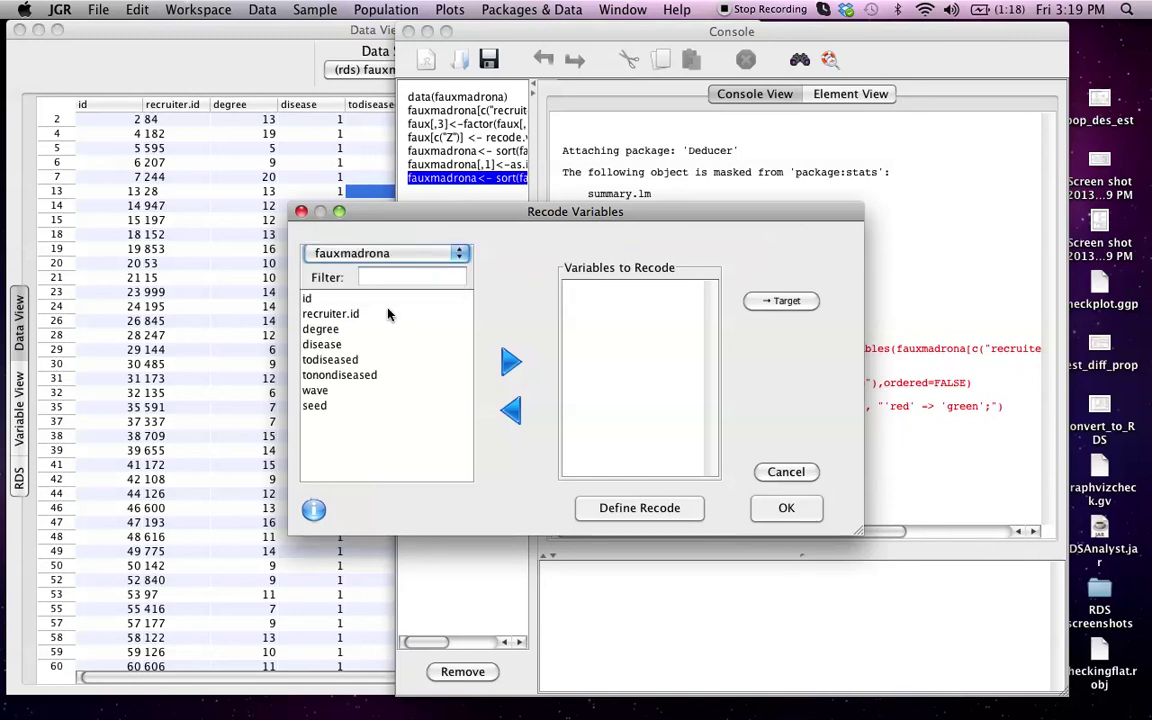
left_click(181, 237)
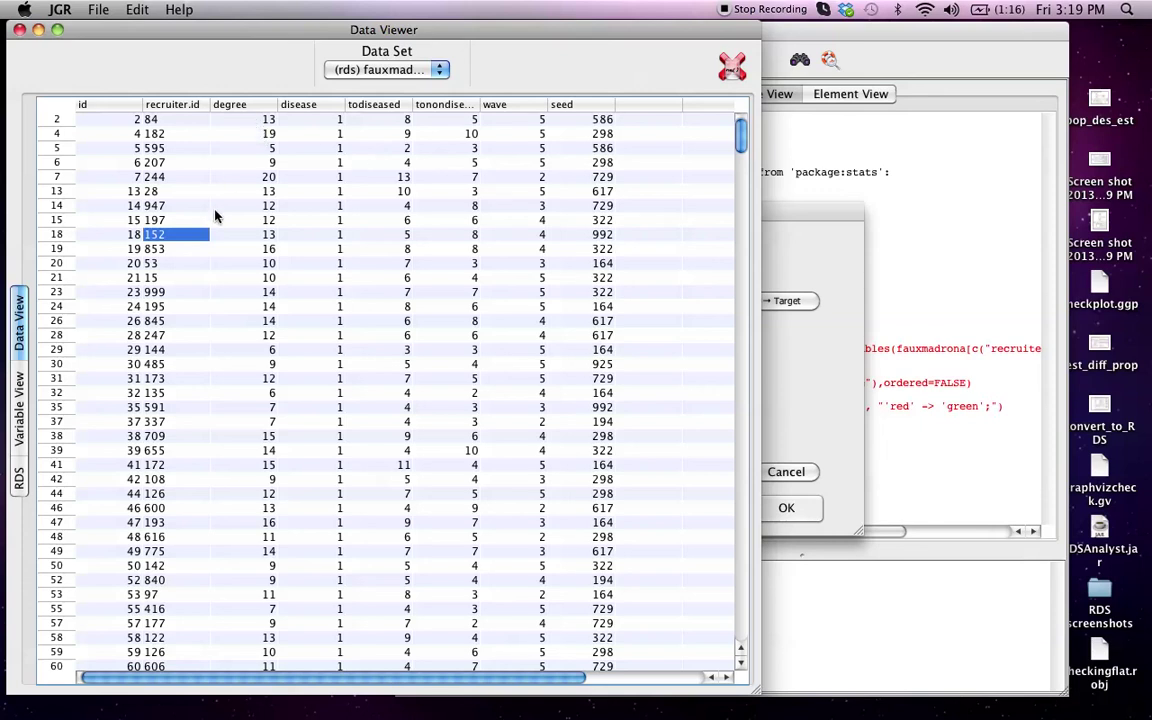
left_click(836, 272)
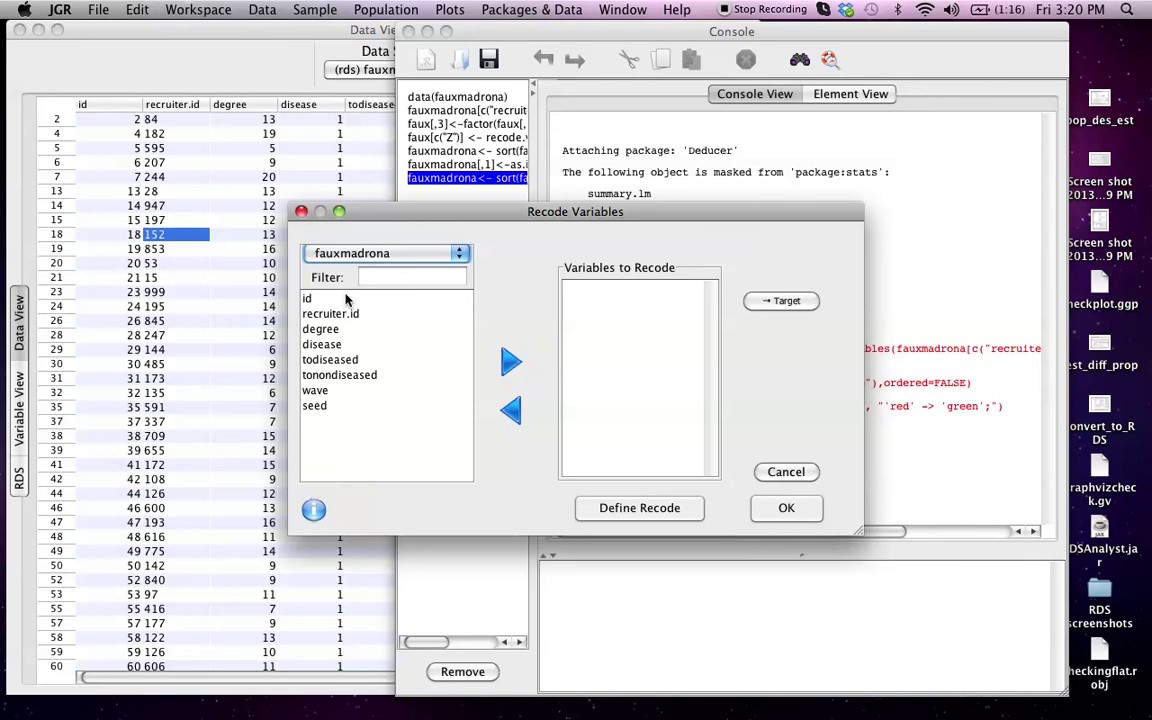
left_click(321, 329)
left_click(510, 362)
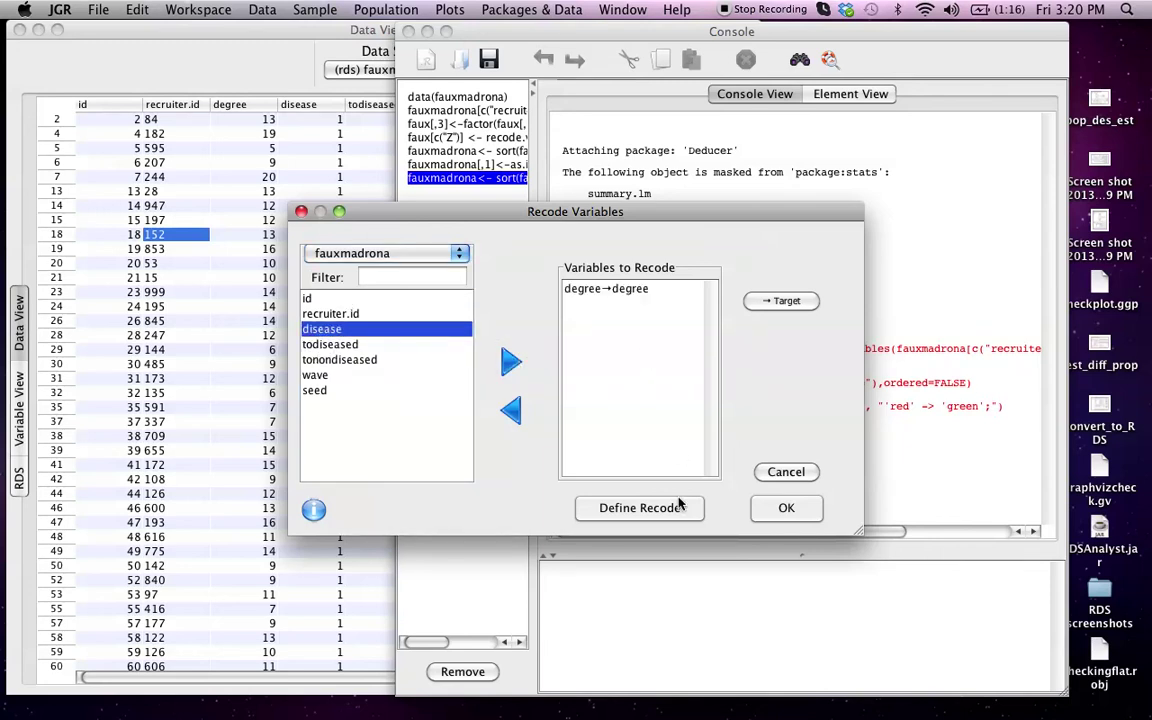
Define a range recoding for degree that turns values from 0 to 10 into 5.
left_click(639, 507)
left_click(649, 260)
type("0")
left_click(838, 261)
type("0")
key("BackSpace")
type("10")
left_click(735, 297)
type("5")
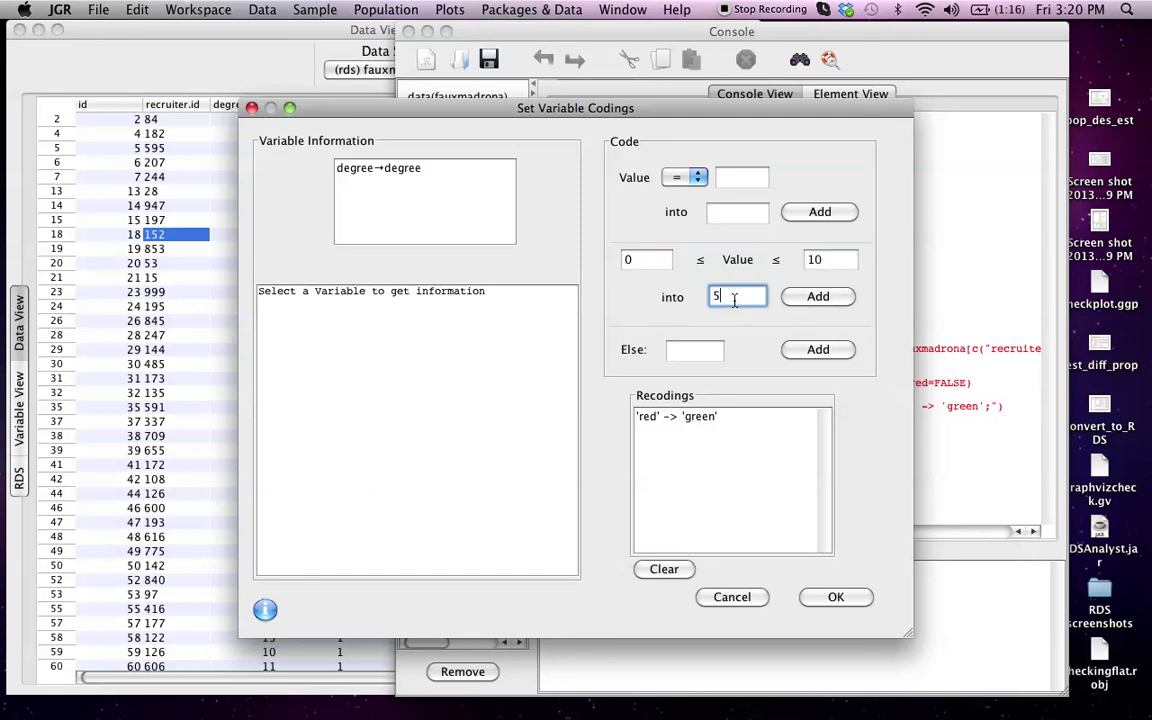
left_click(793, 300)
Clear the selected 'red' to 'green' recoding, then cancel the degree recode and return to fauxmadrona's data rows.
left_click(676, 416)
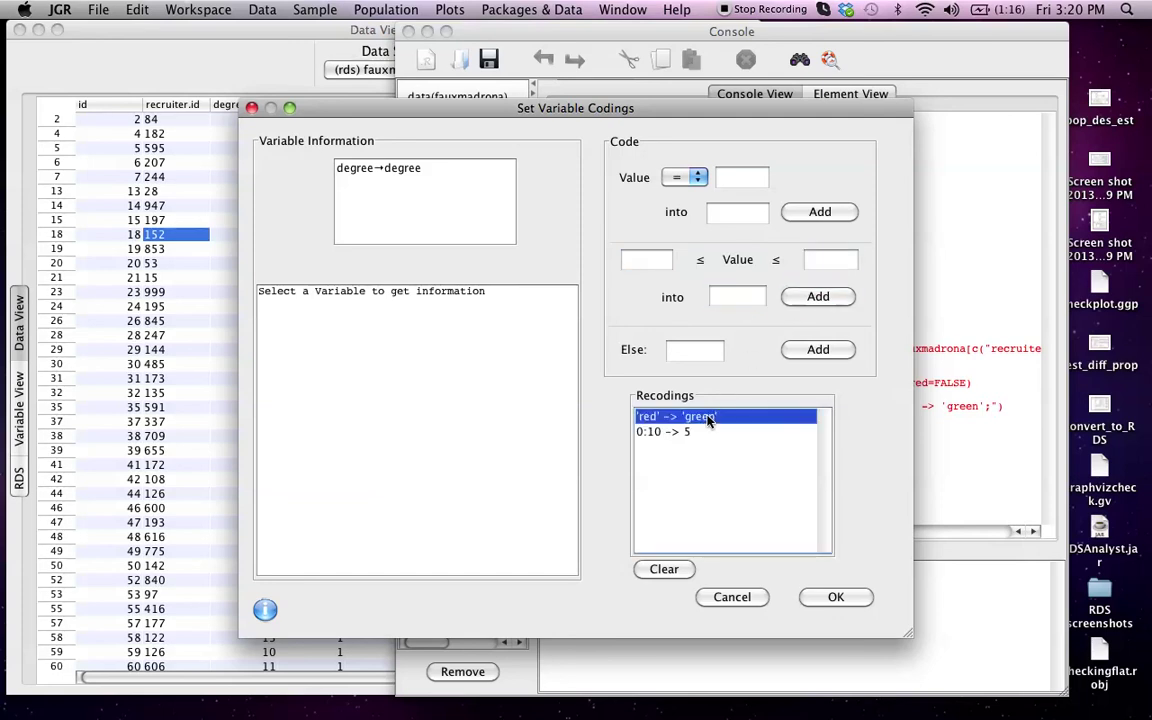
left_click(680, 574)
left_click(732, 597)
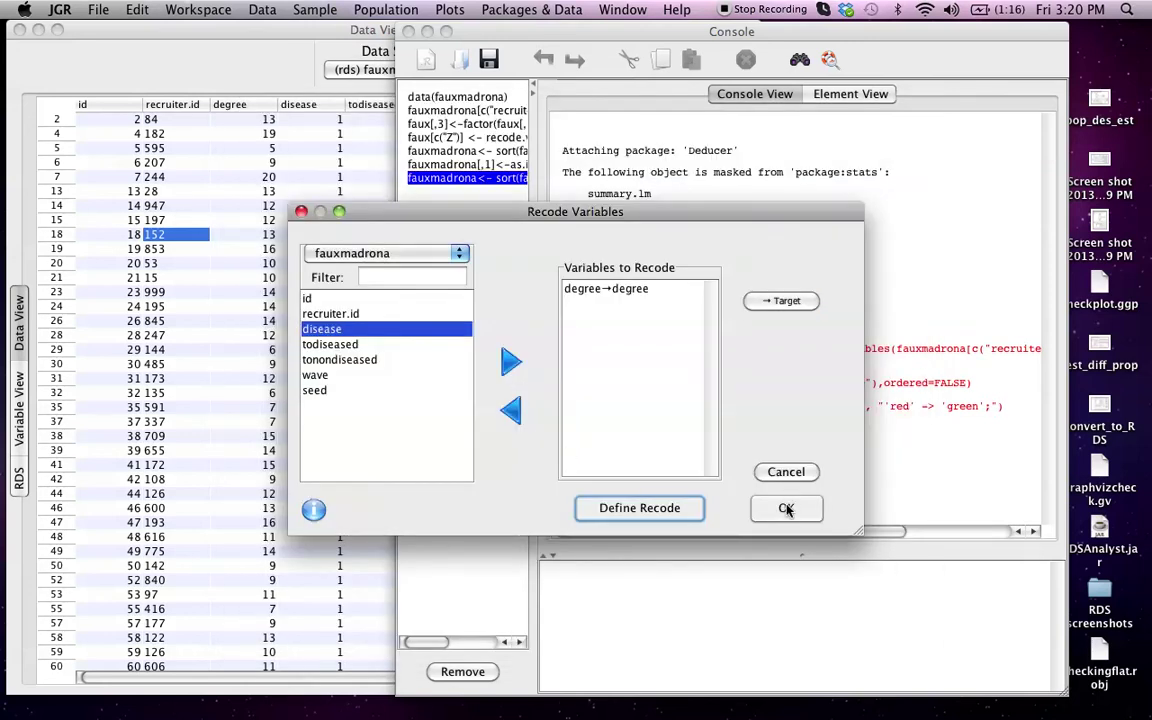
left_click(781, 471)
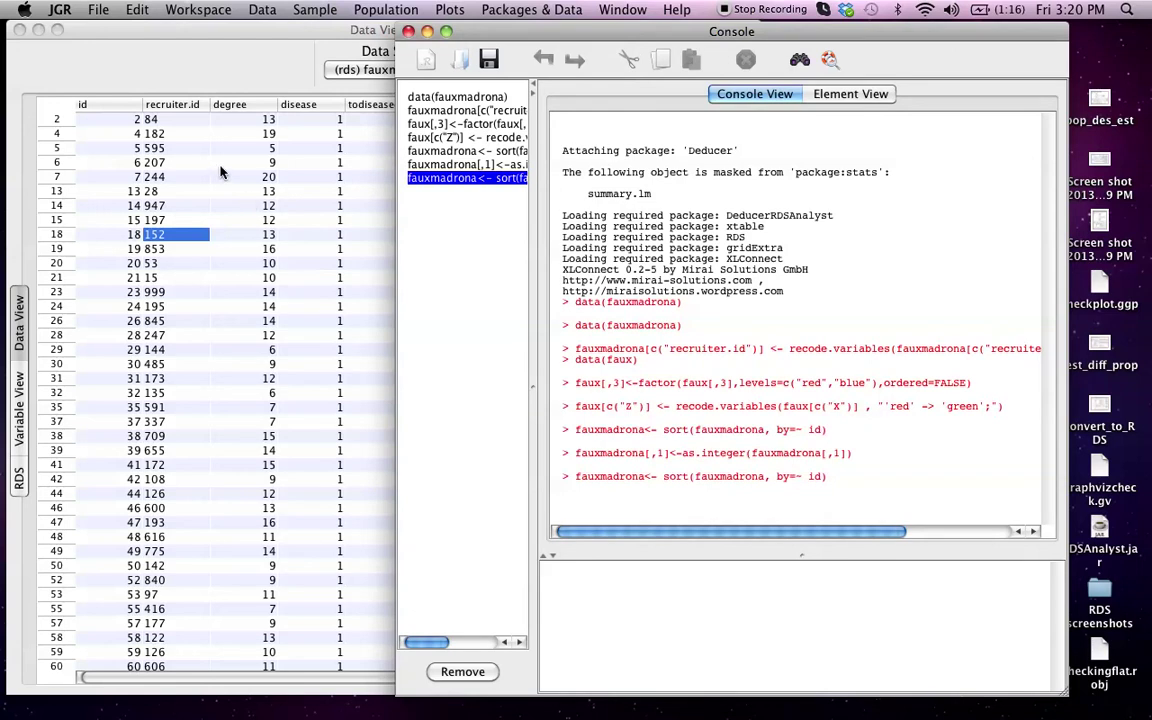
left_click(158, 148)
left_click(160, 119)
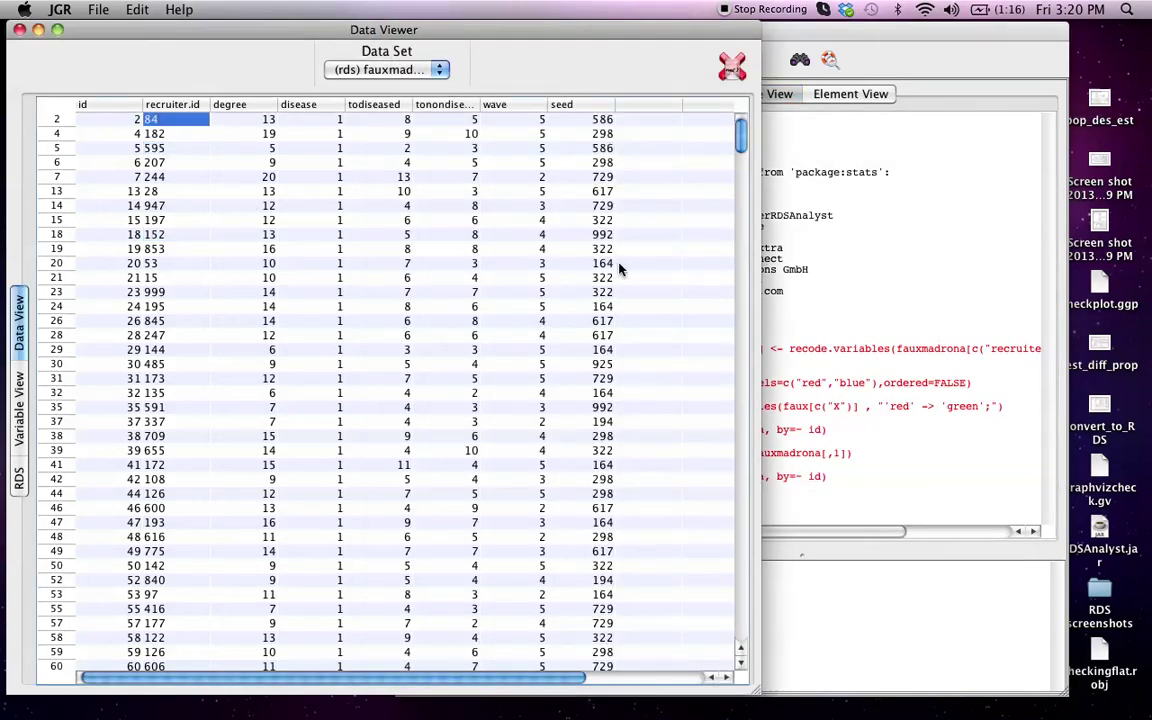